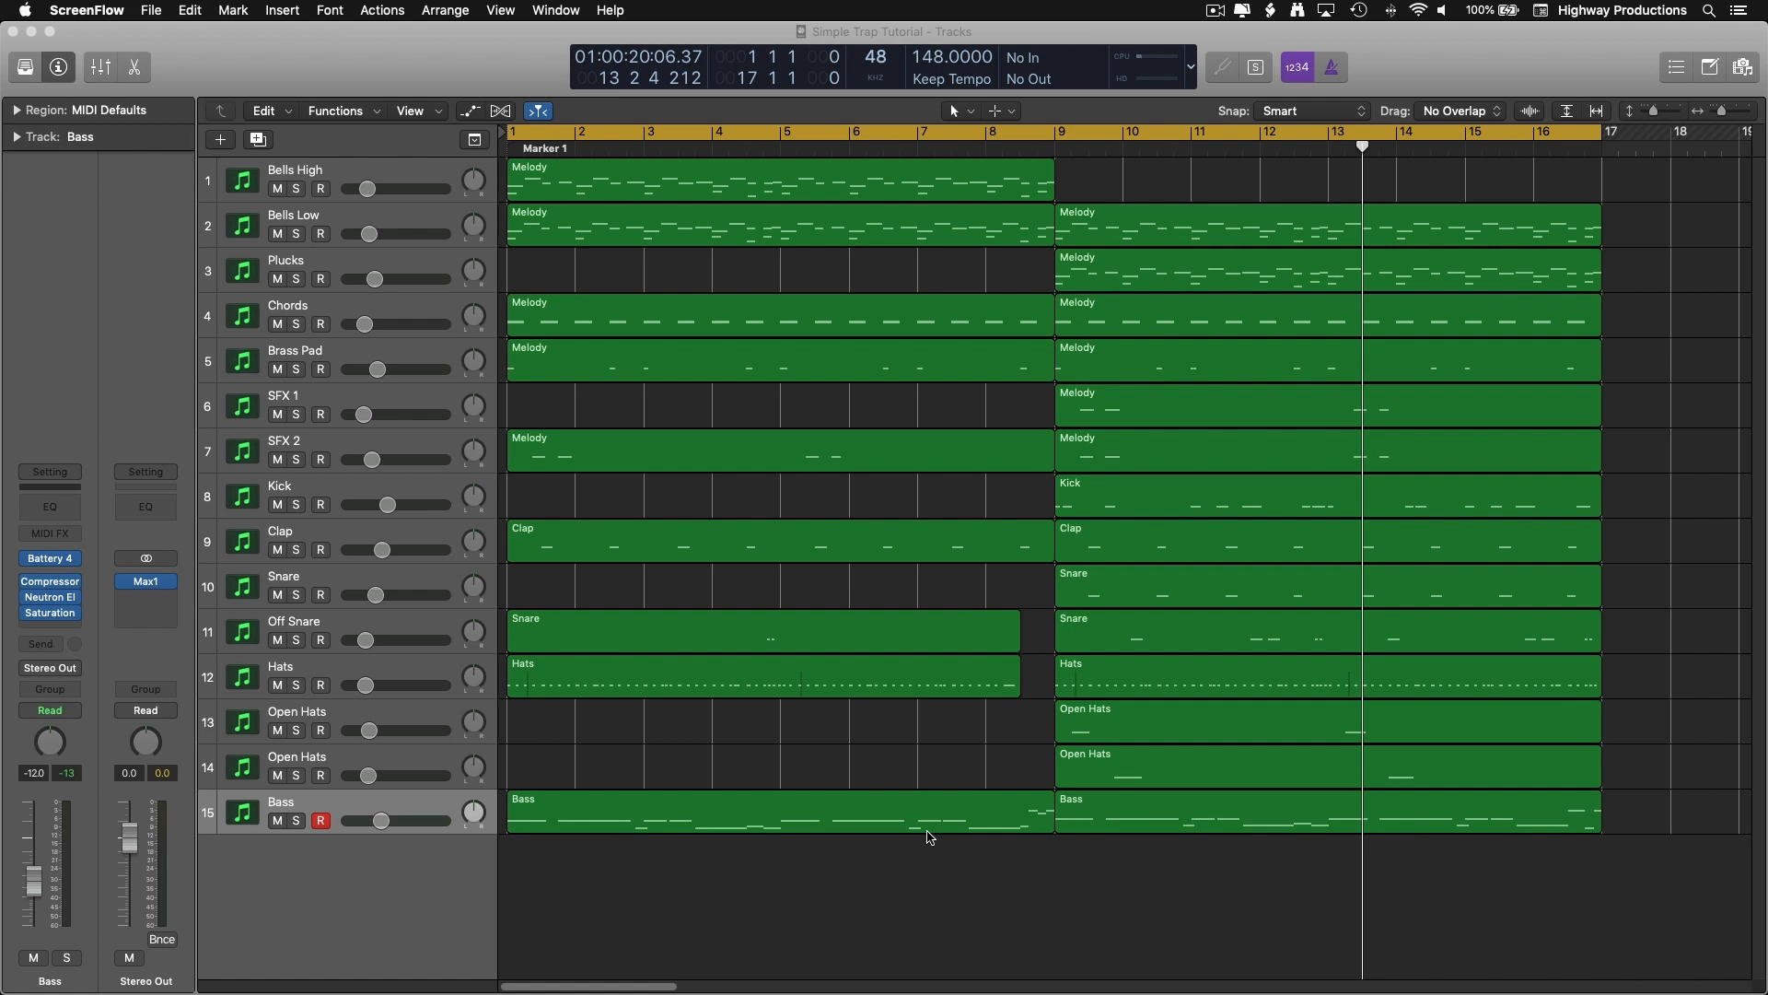
Step: Play the full arrangement from the beginning with all tracks audible
{"action": "left_click", "coordinate": [963, 876]}
{"action": "key", "text": "Return"}
{"action": "key", "text": "space"}
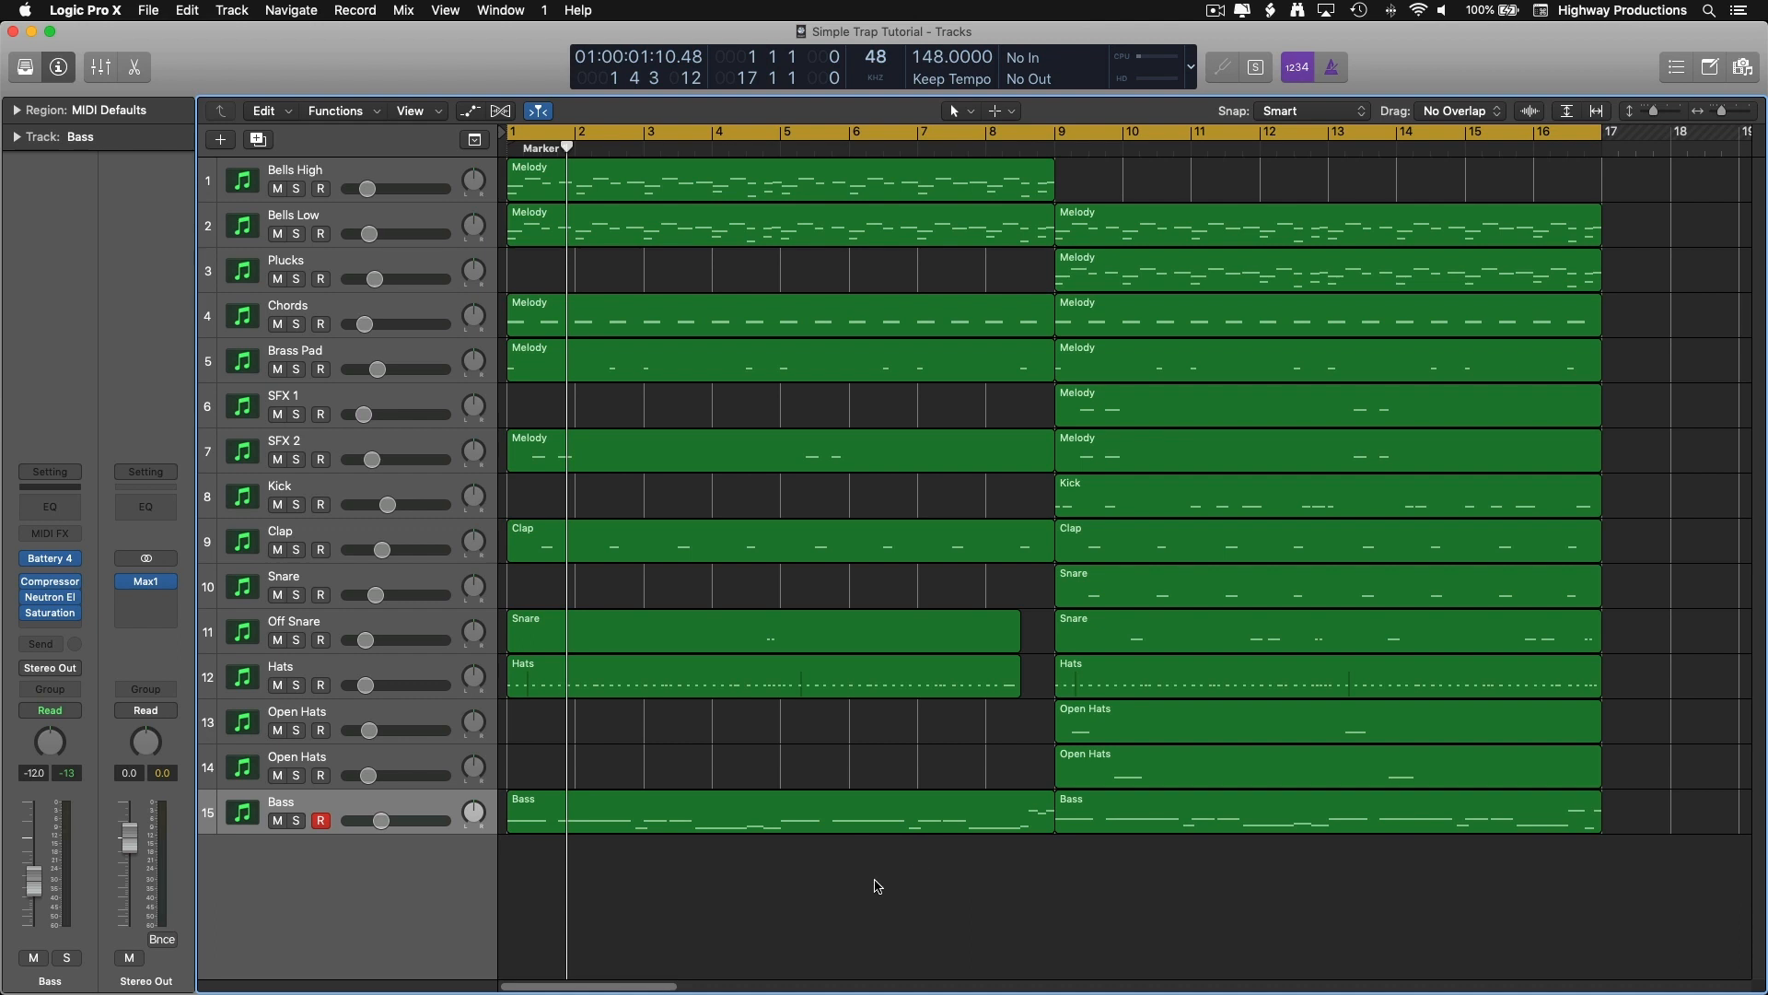
Step: Mute every track except Bells Low, select the Bells Low track and play it from the beginning
{"action": "left_click_drag", "start_coordinate": [281, 822], "coordinate": [273, 235]}
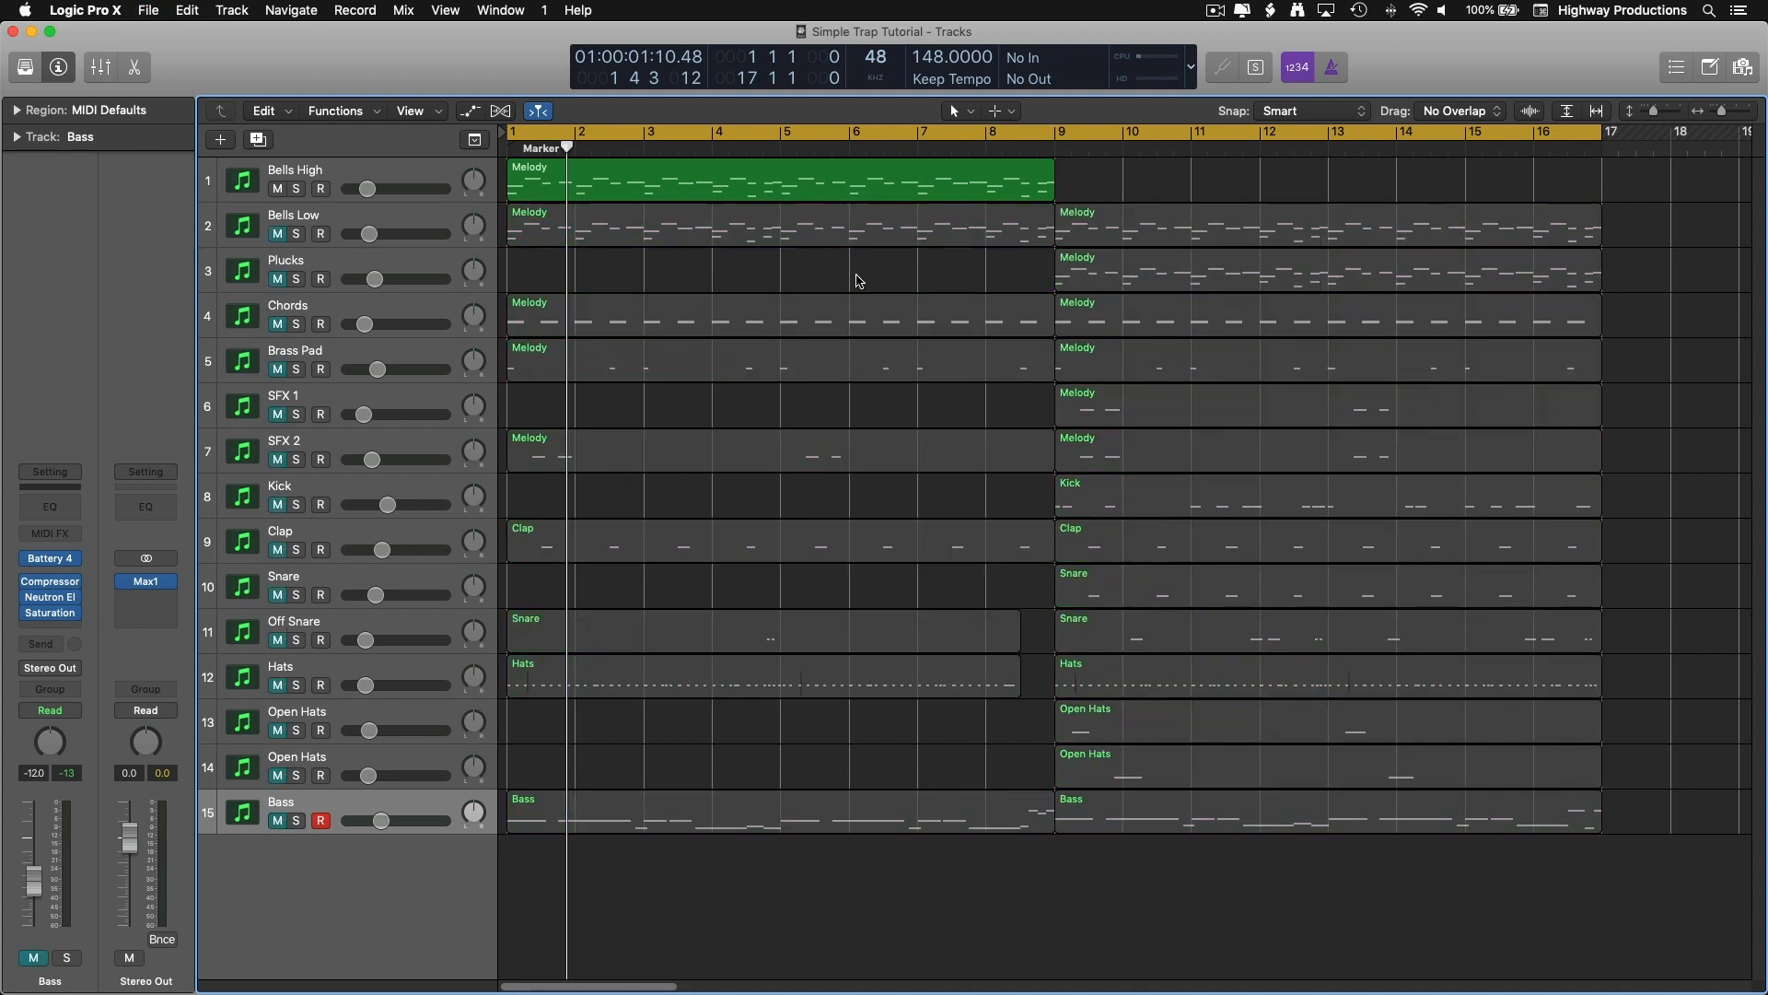
{"action": "left_click", "coordinate": [277, 234]}
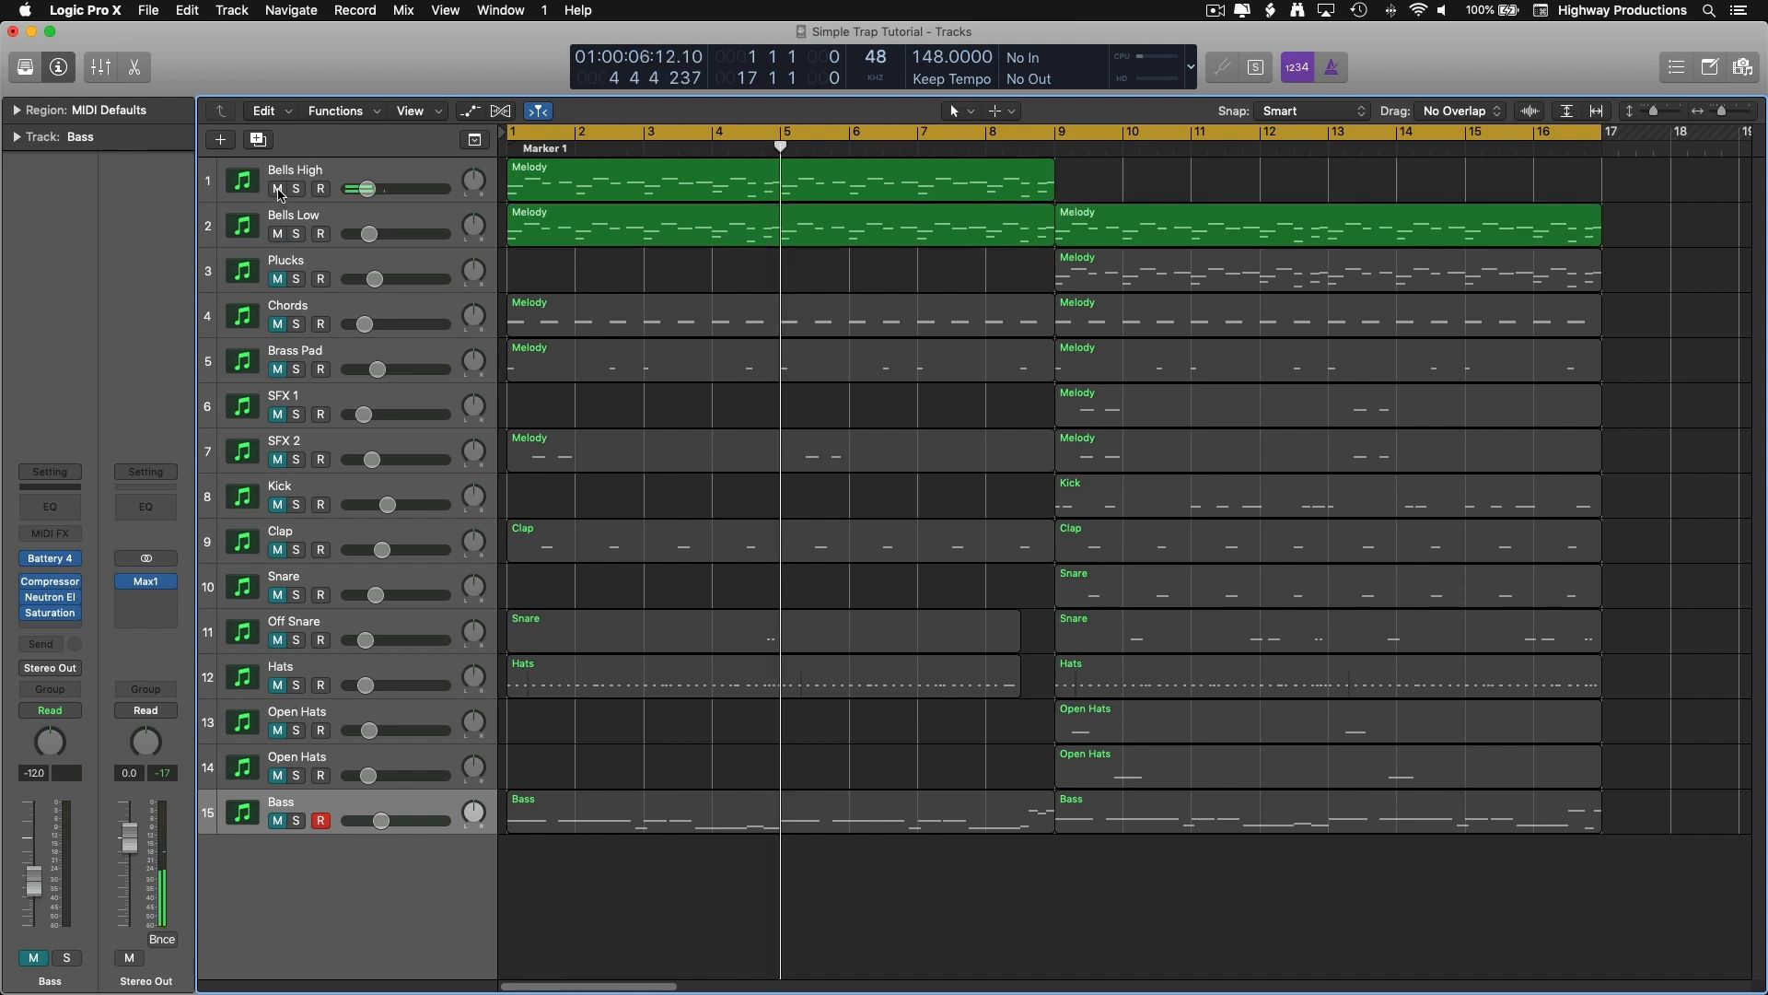
{"action": "left_click", "coordinate": [277, 189]}
{"action": "left_click", "coordinate": [341, 217]}
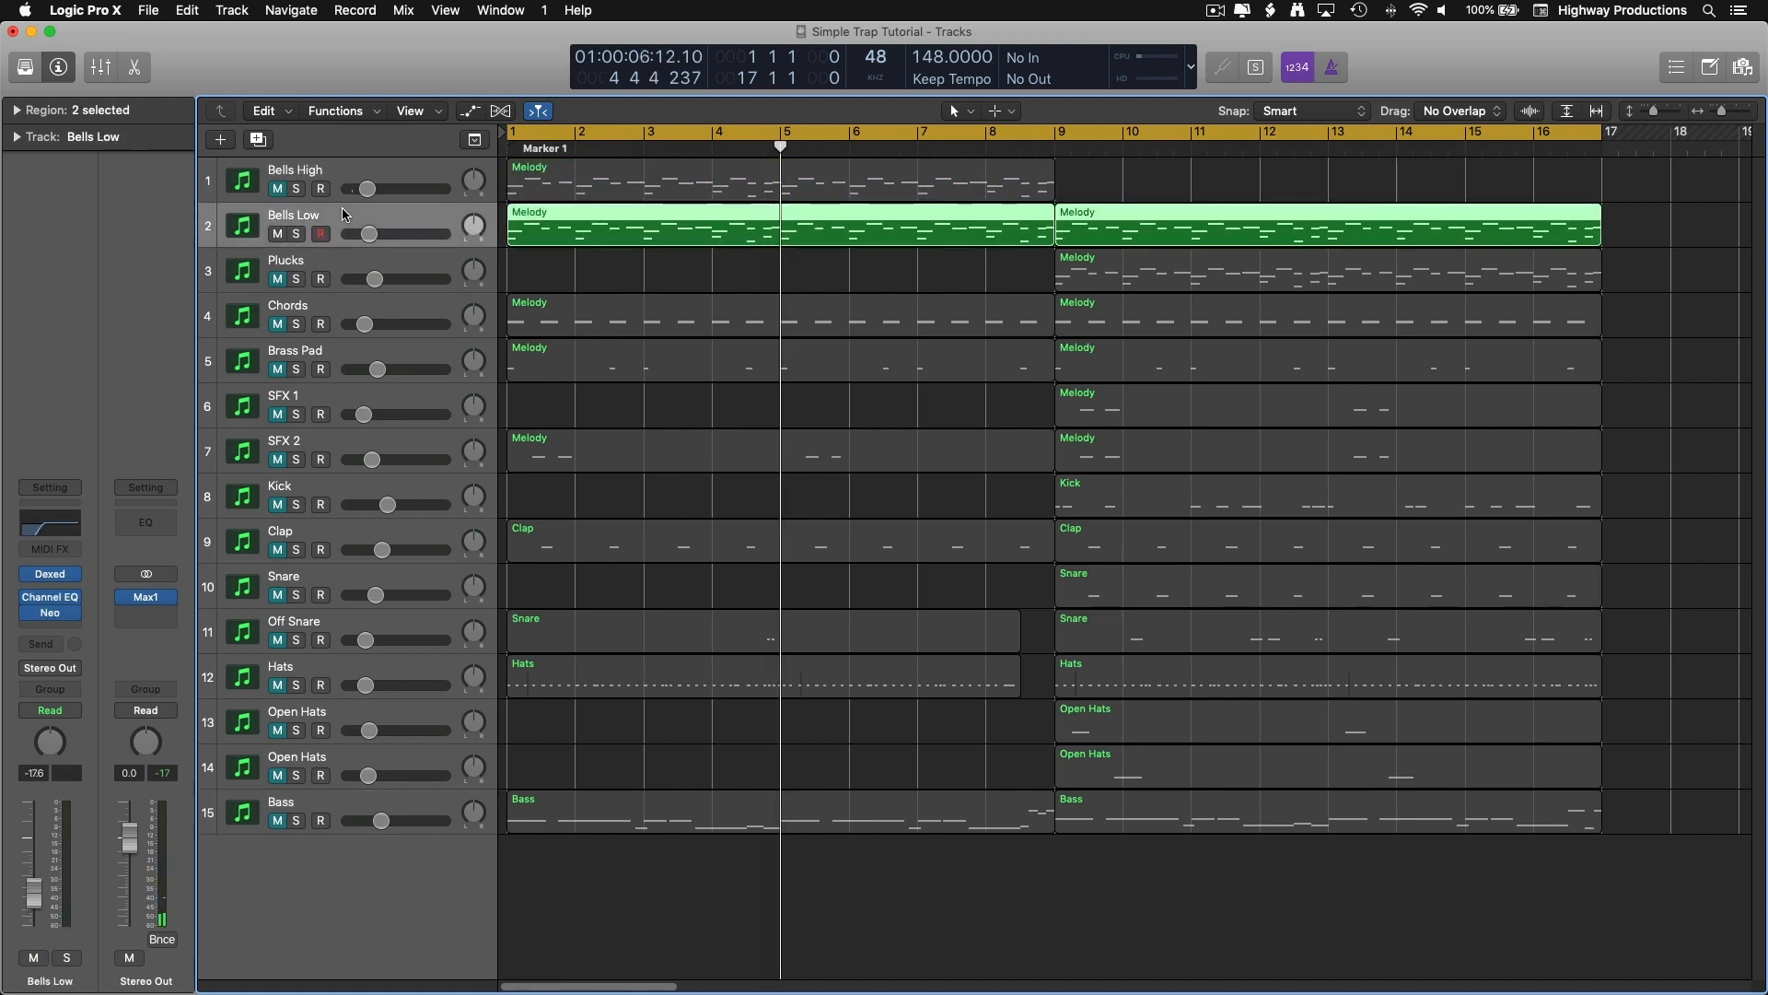
{"action": "key", "text": "Return"}
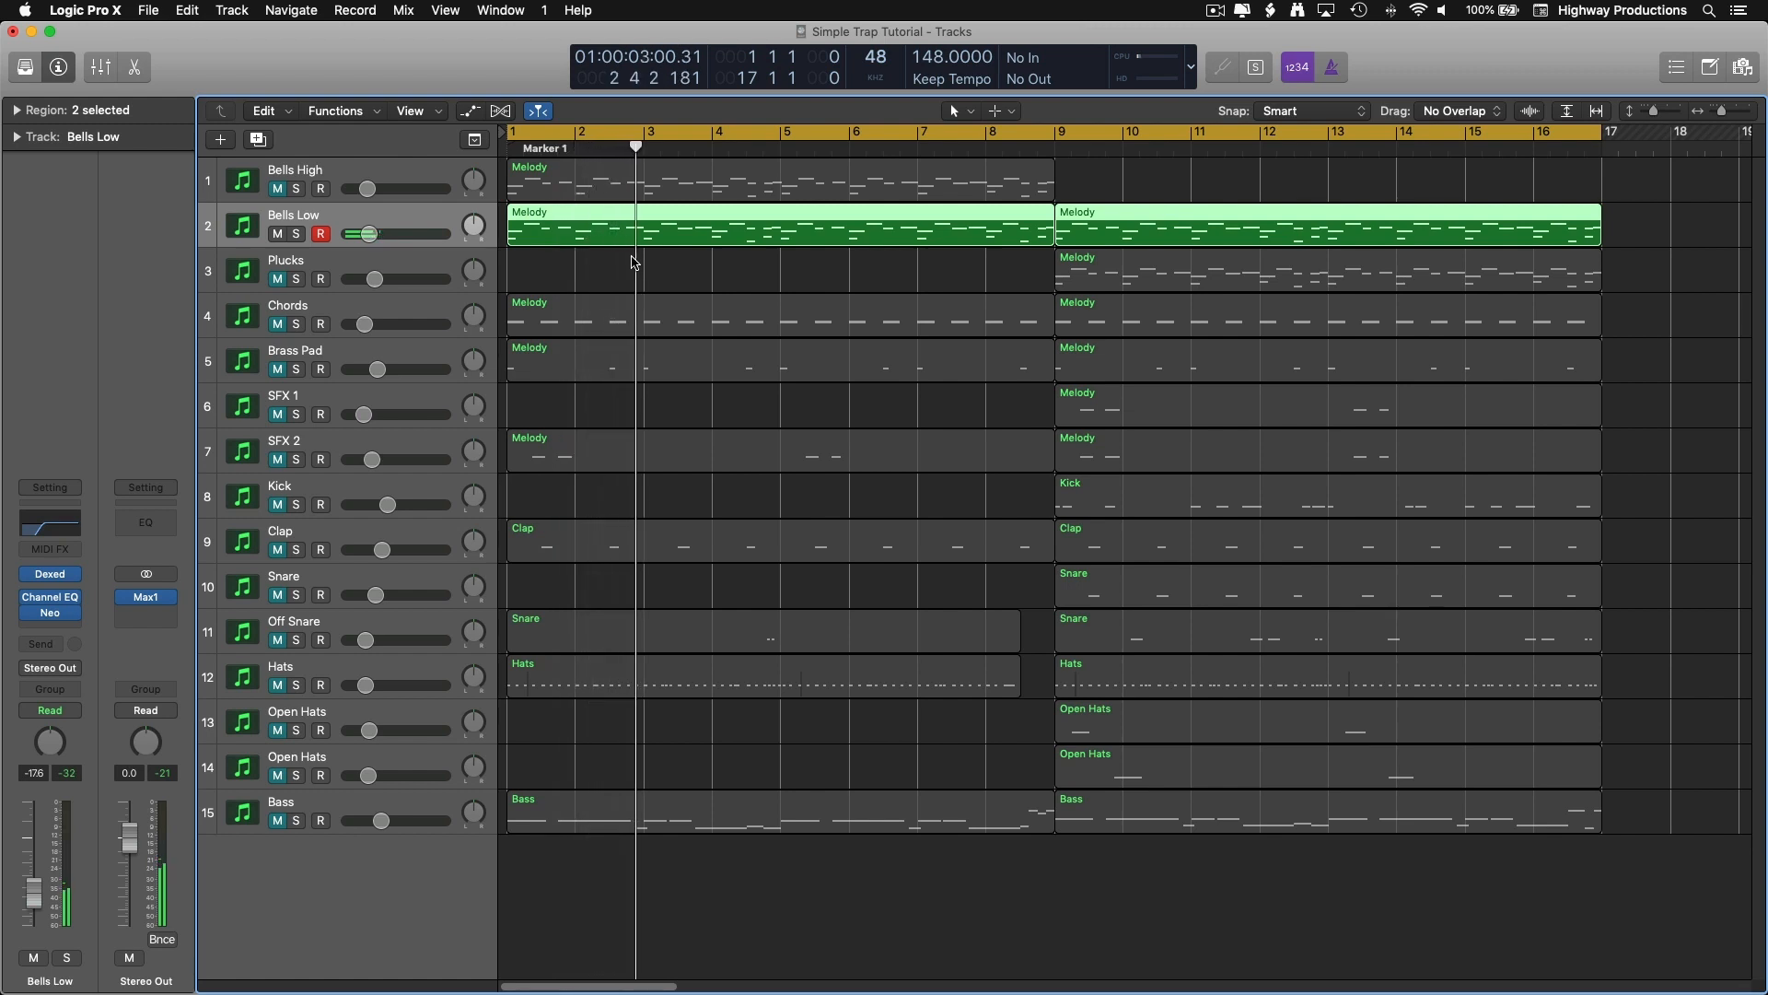
Step: Unmute Bells High so it plays together with Bells Low, and clear the region selection
{"action": "left_click", "coordinate": [277, 234]}
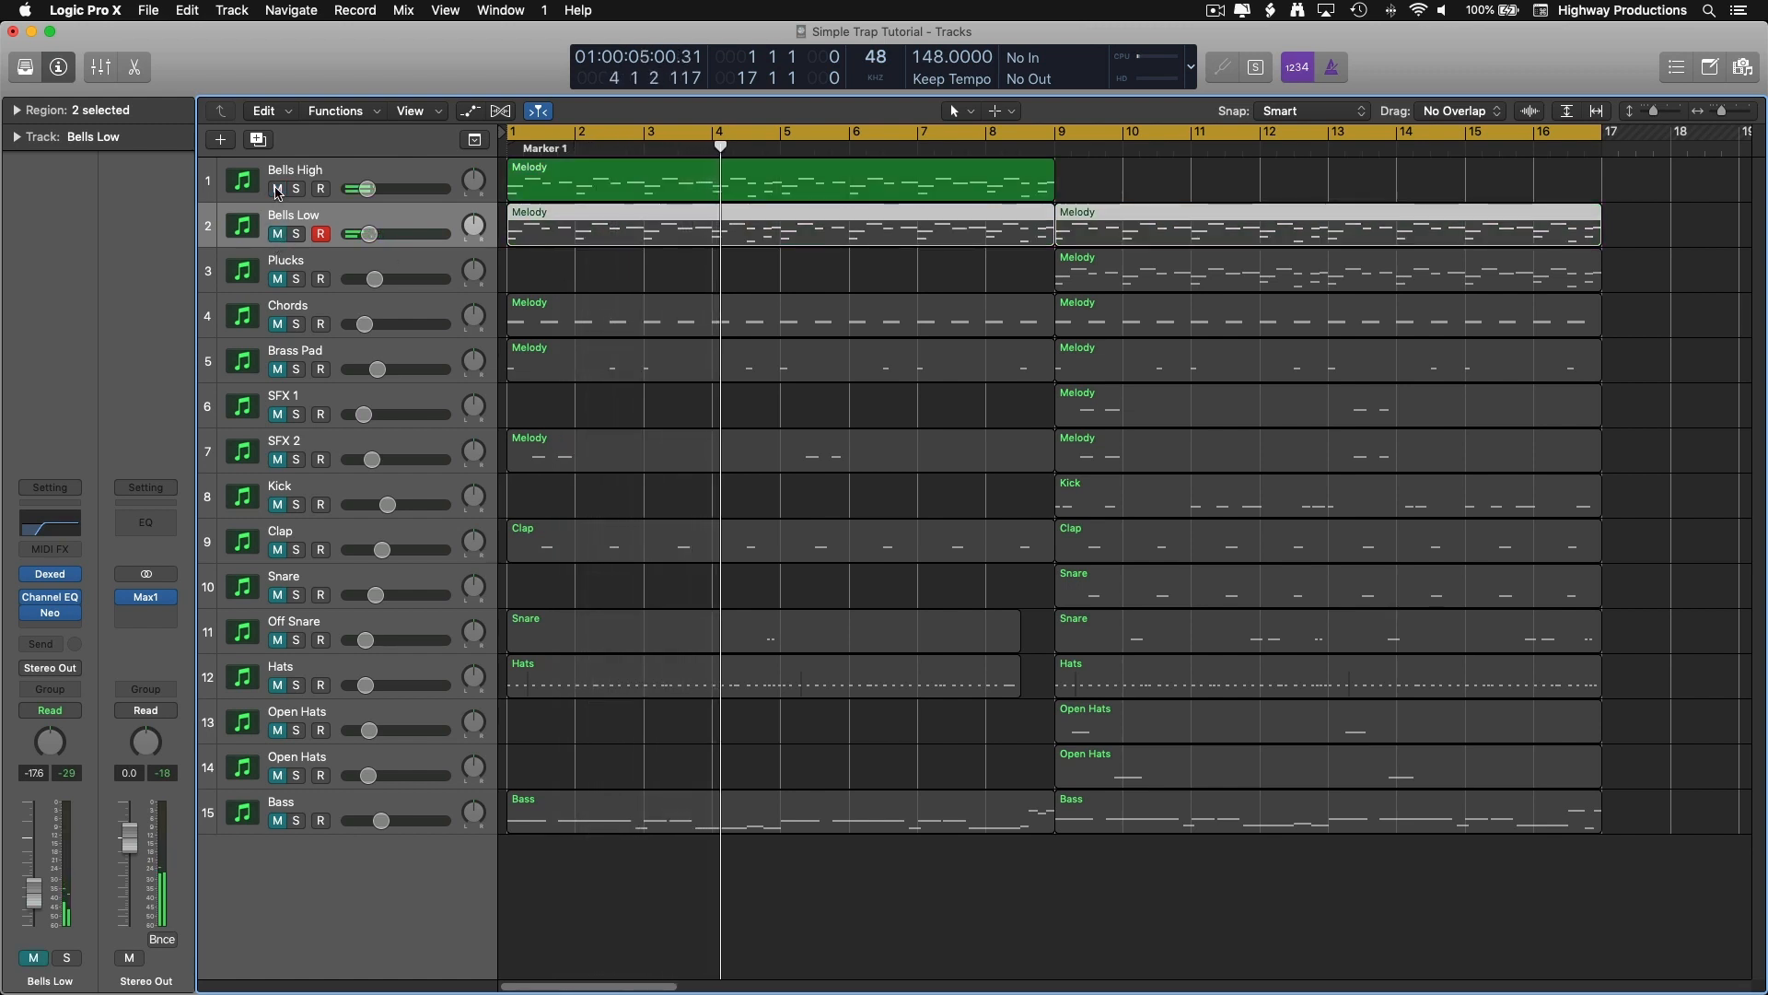
{"action": "left_click", "coordinate": [277, 234]}
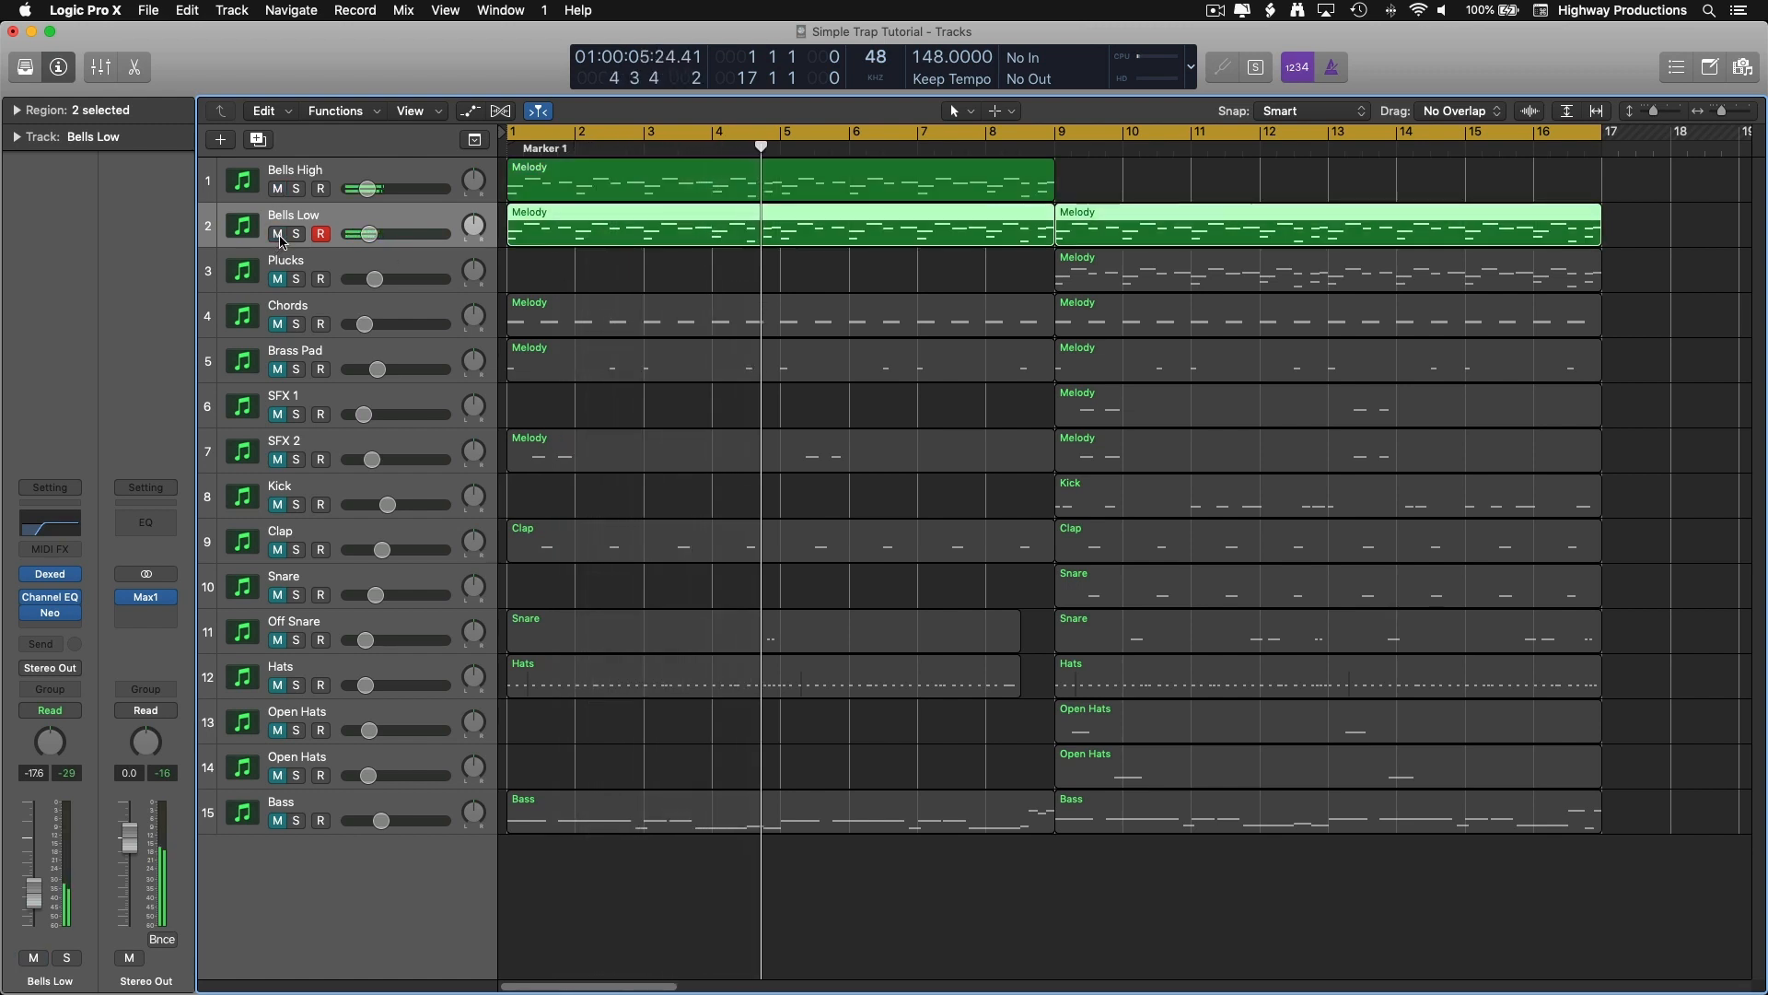
{"action": "left_click", "coordinate": [620, 272]}
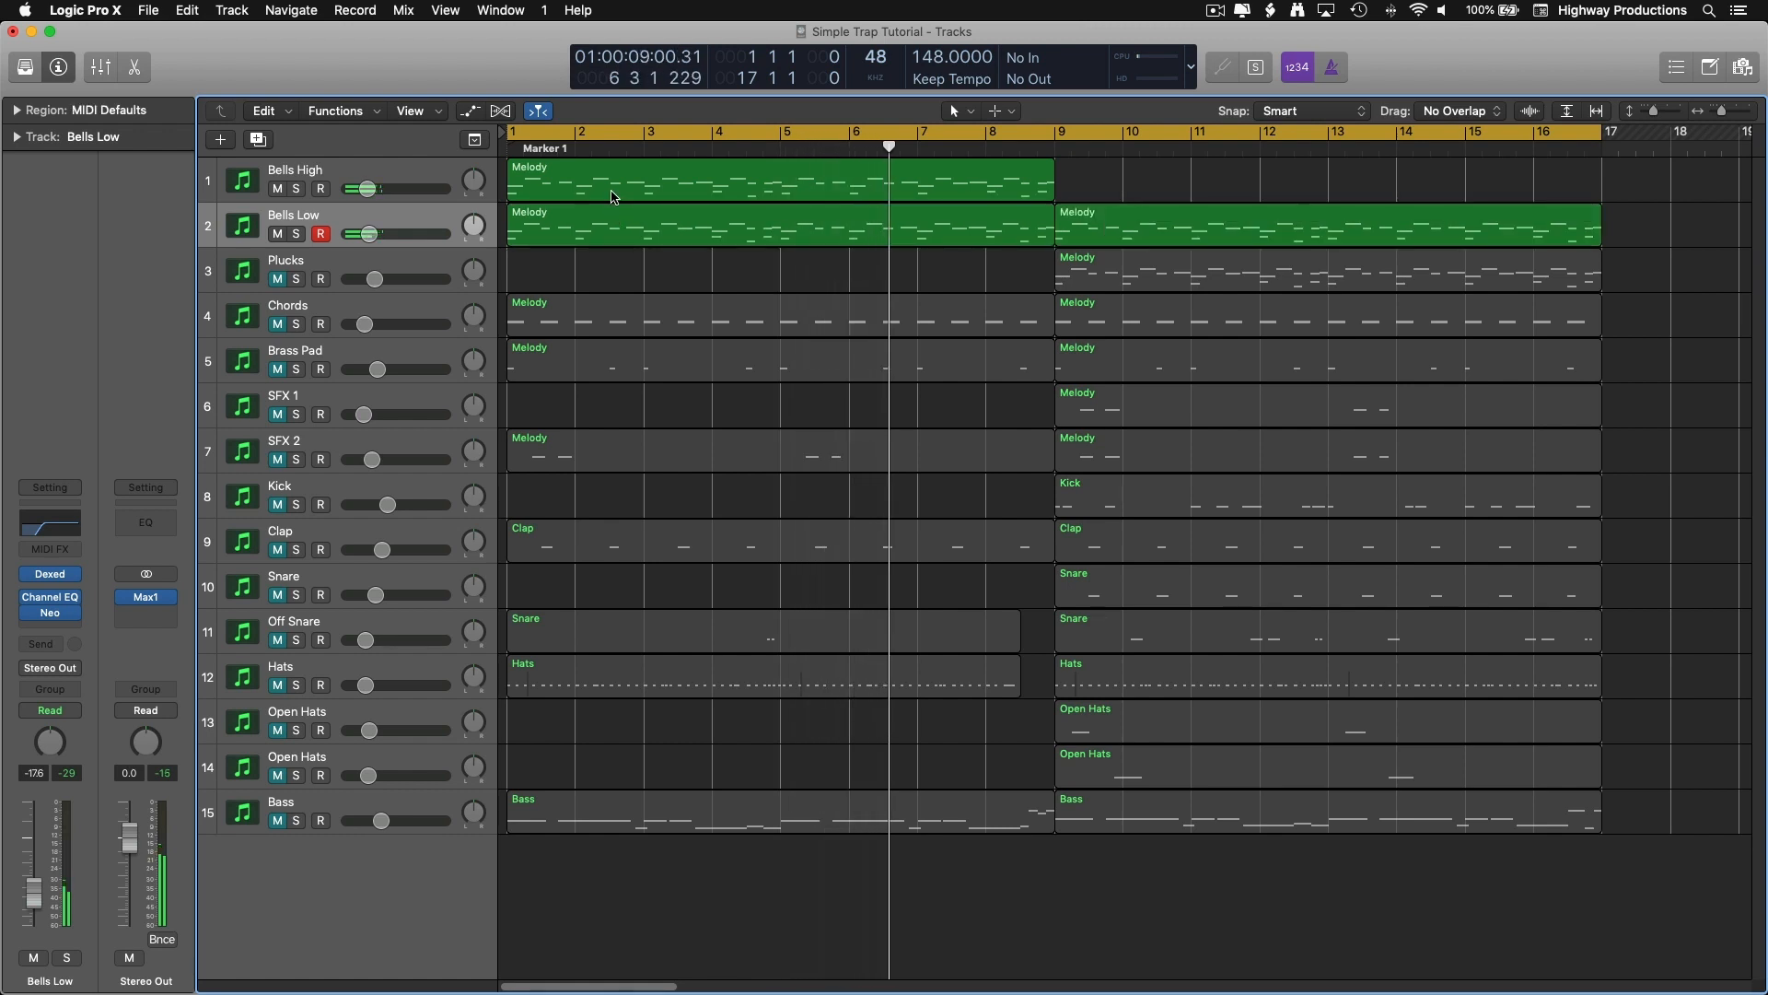
Step: Open the Bells High Melody region in the Piano Roll to examine its notes up close
{"action": "left_click", "coordinate": [690, 190]}
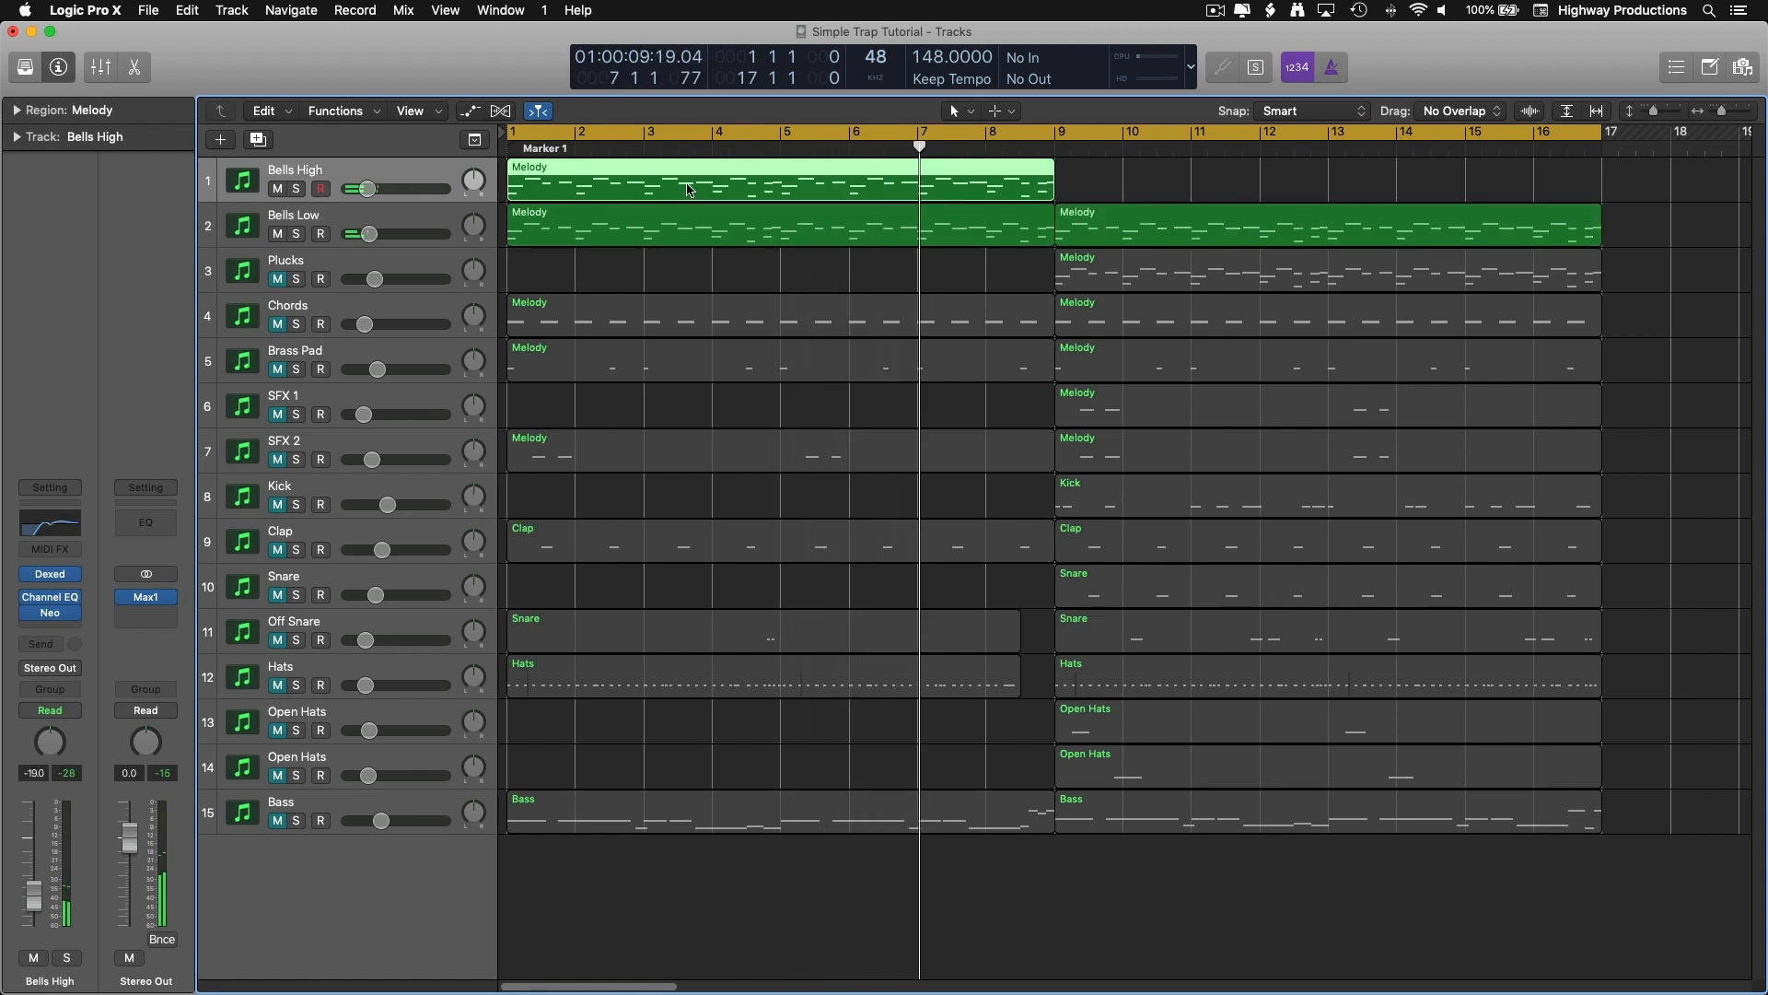
{"action": "double_click", "coordinate": [689, 190]}
{"action": "key", "text": "super+Right"}
{"action": "key", "text": "super+Right"}
{"action": "key", "text": "super+Right"}
{"action": "key", "text": "super+Right"}
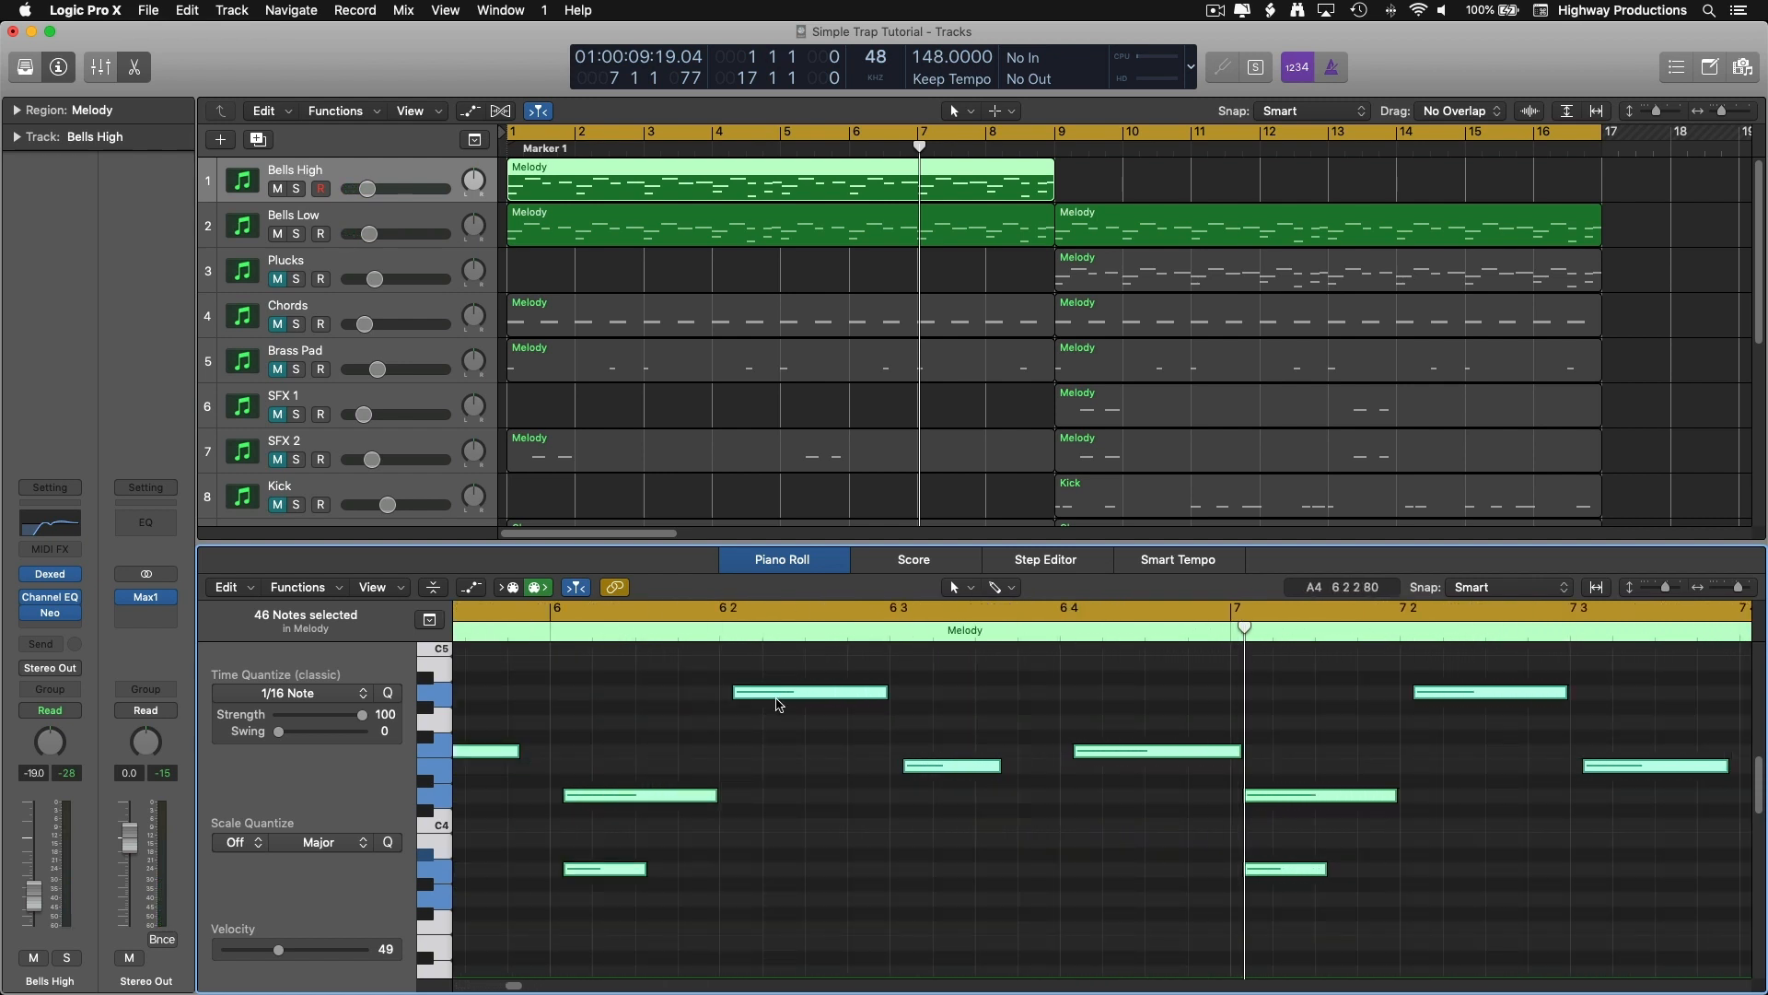
Step: Compare the notes of the first Bells Low Melody region with those of the Bells High region
{"action": "left_click", "coordinate": [752, 216]}
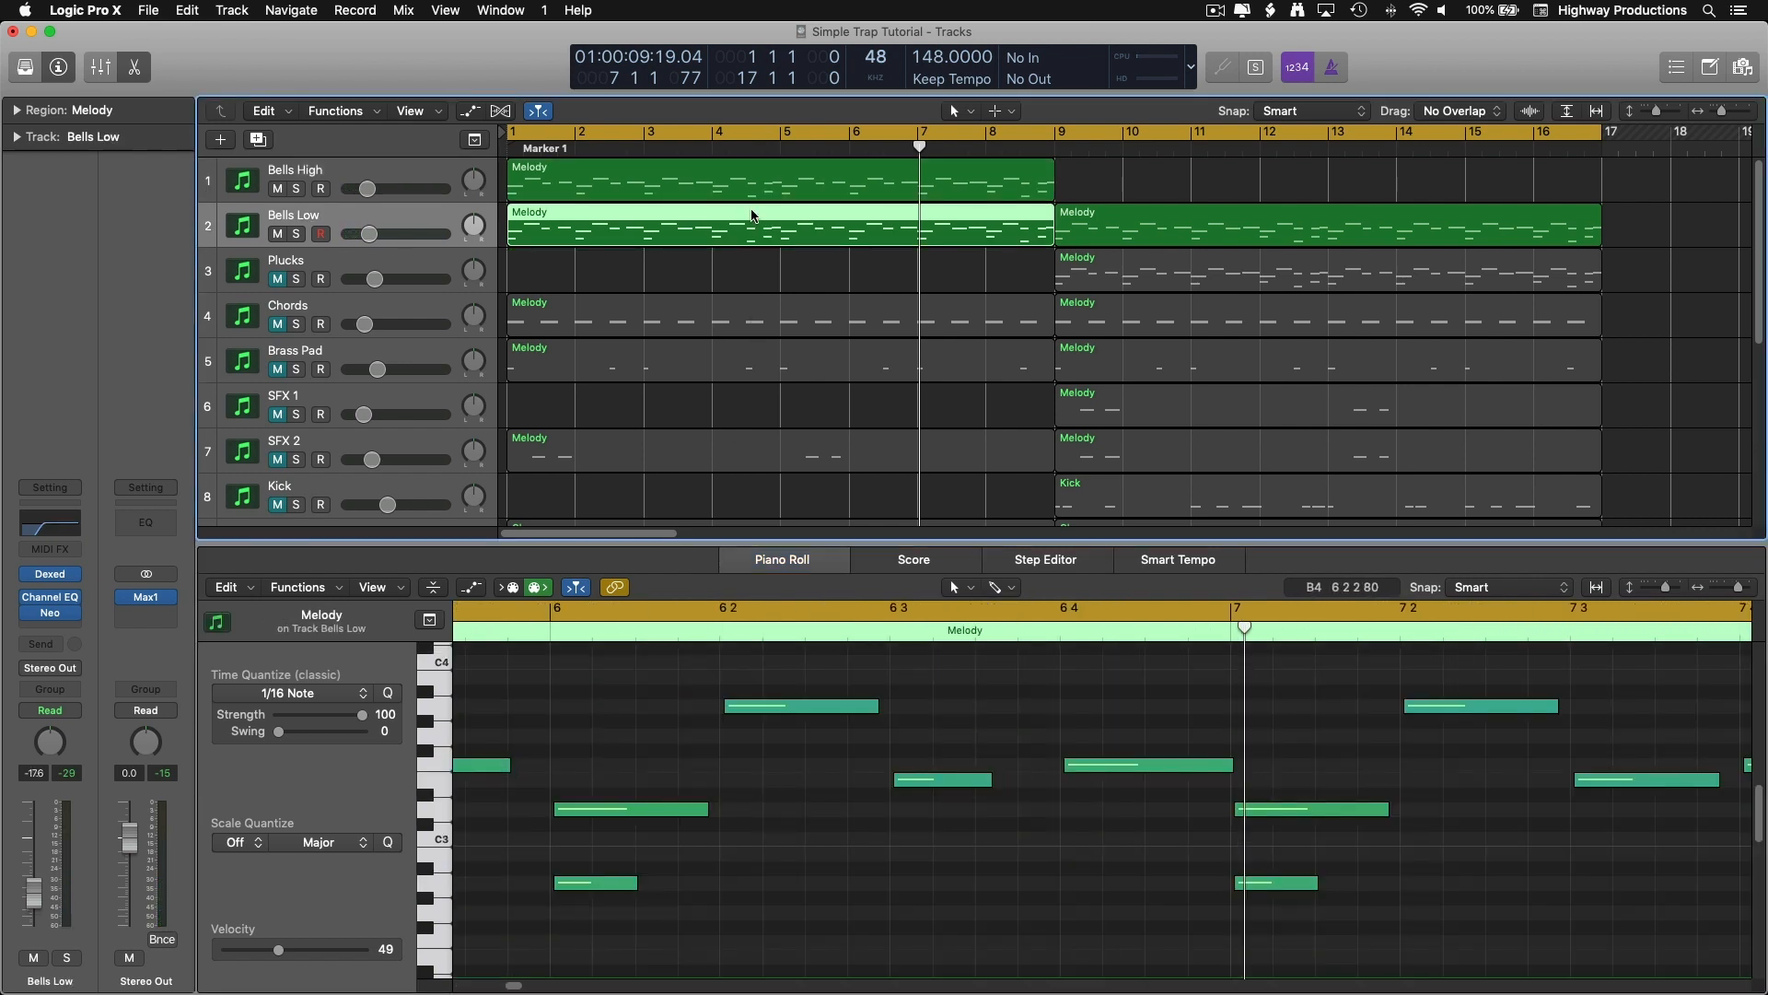
{"action": "left_click", "coordinate": [752, 187]}
{"action": "key", "text": "super+Left"}
{"action": "key", "text": "super+Left"}
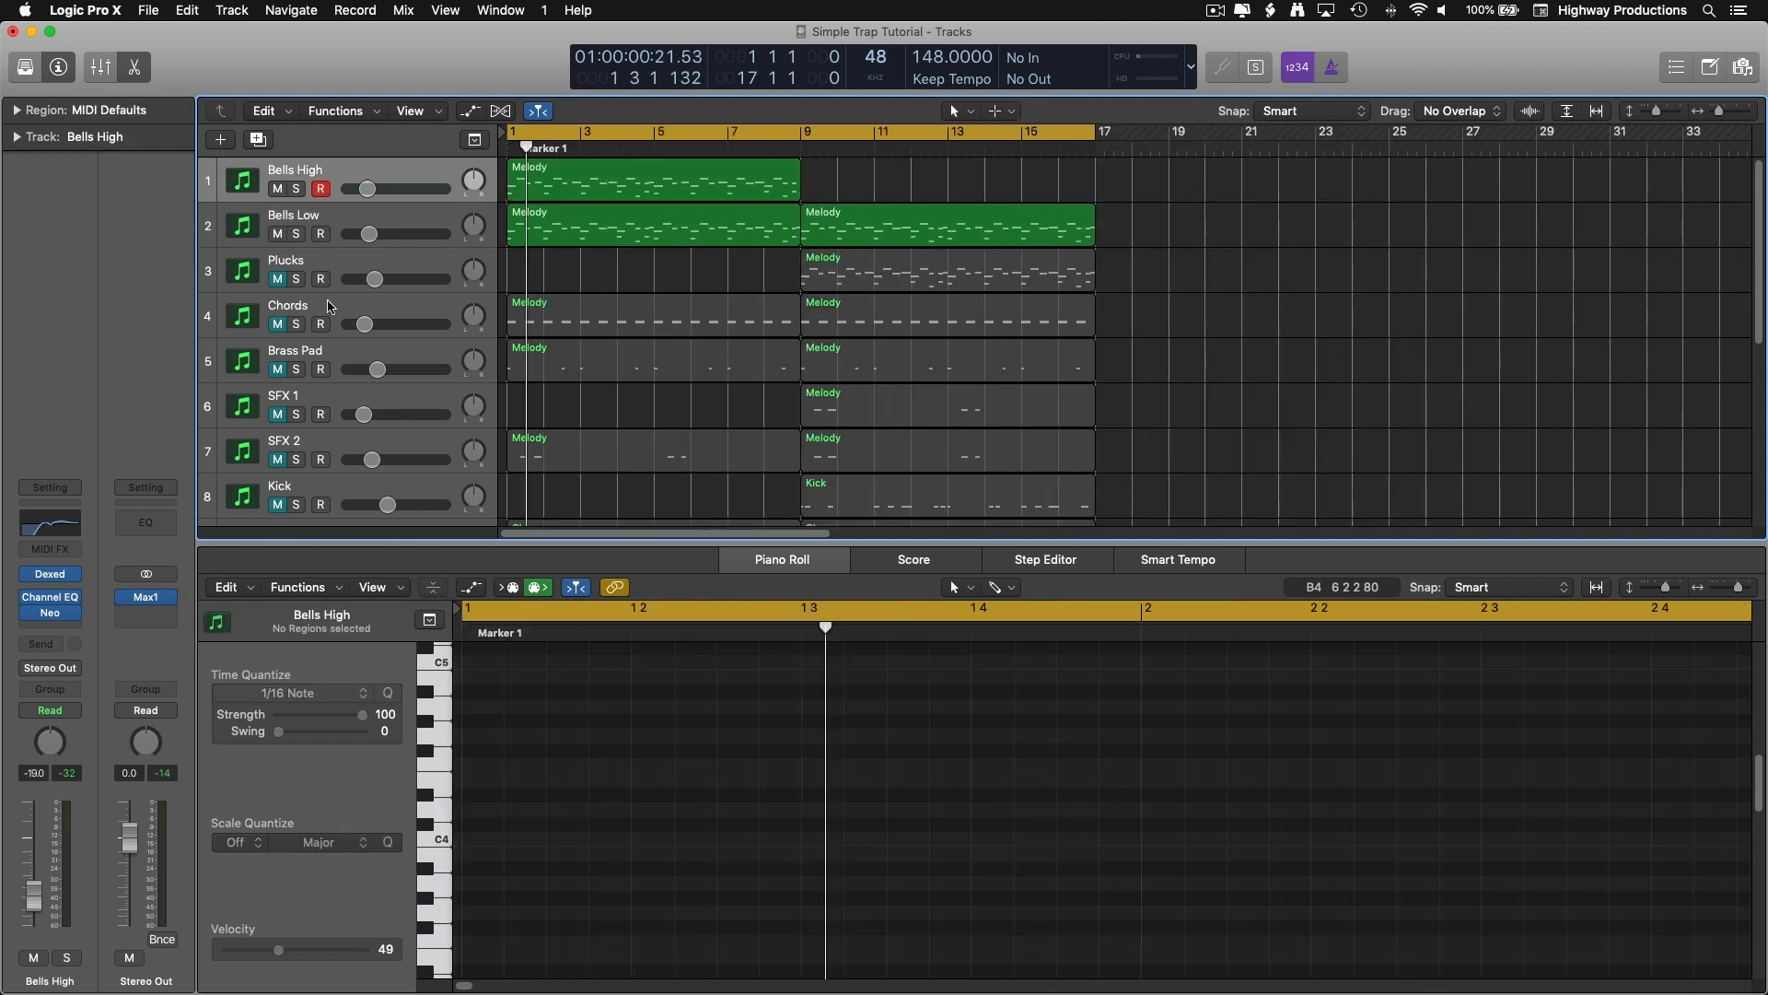
Step: Unmute the Chords track, audition it briefly in solo, and close the Piano Roll
{"action": "left_click", "coordinate": [278, 324]}
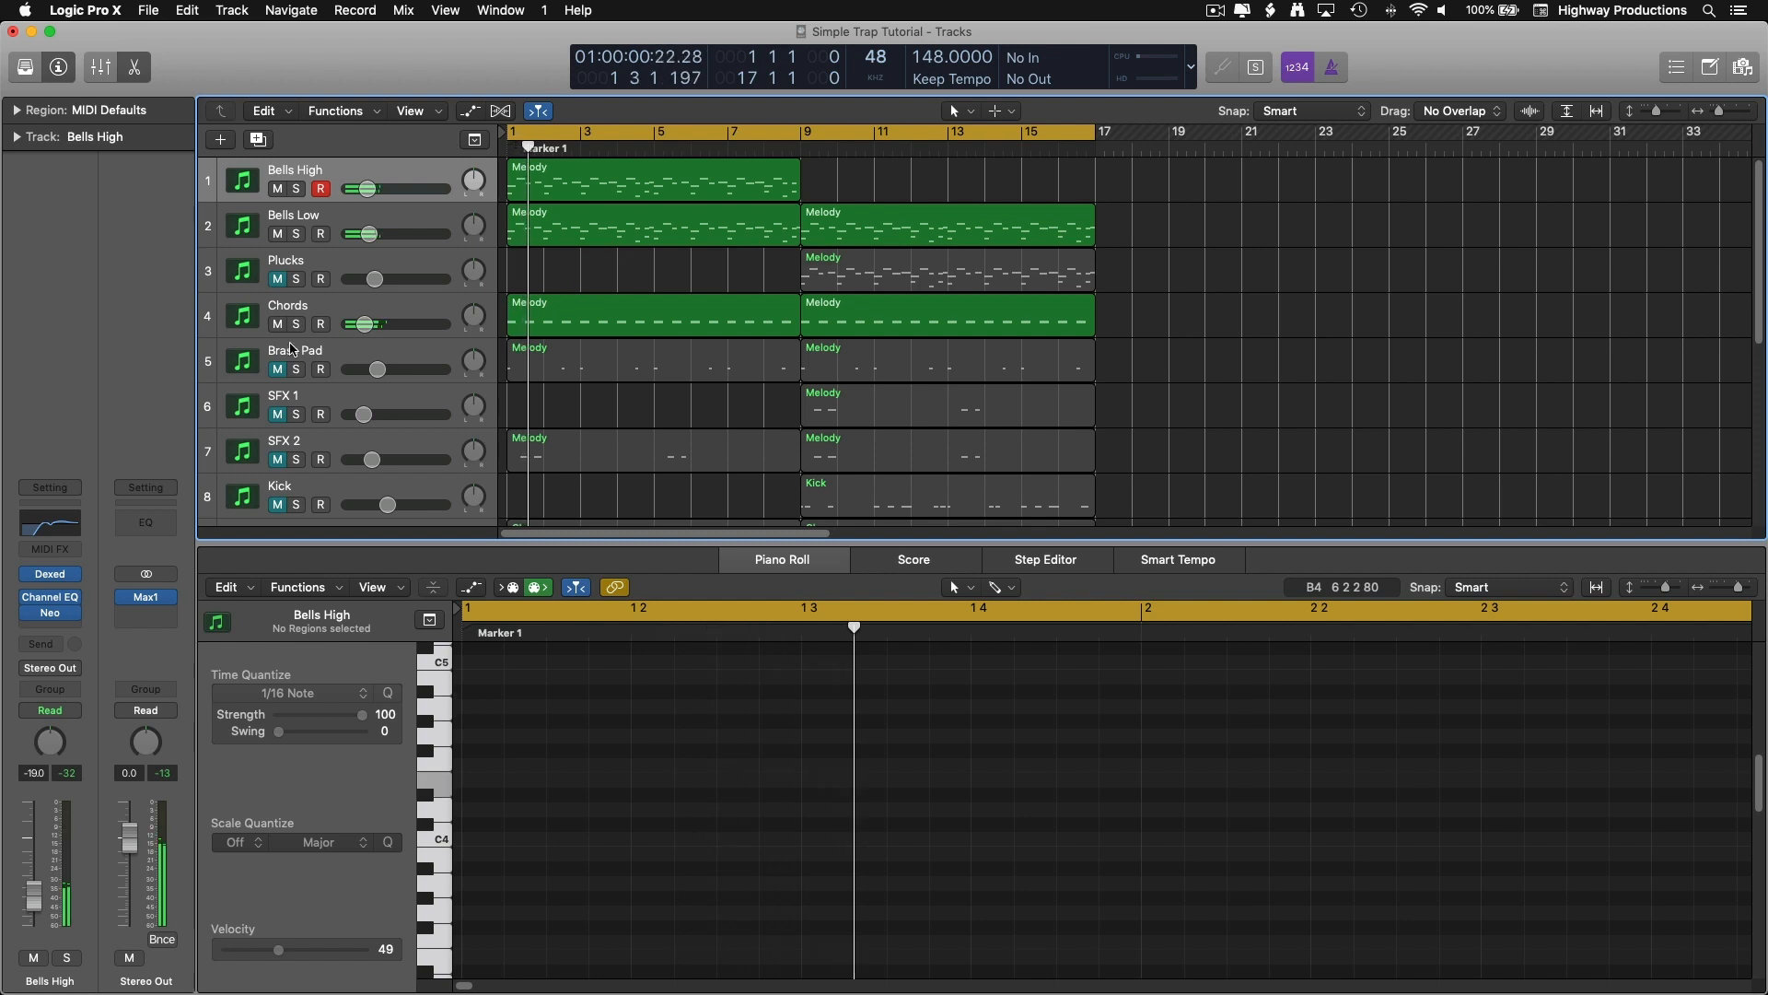
{"action": "left_click", "coordinate": [296, 324]}
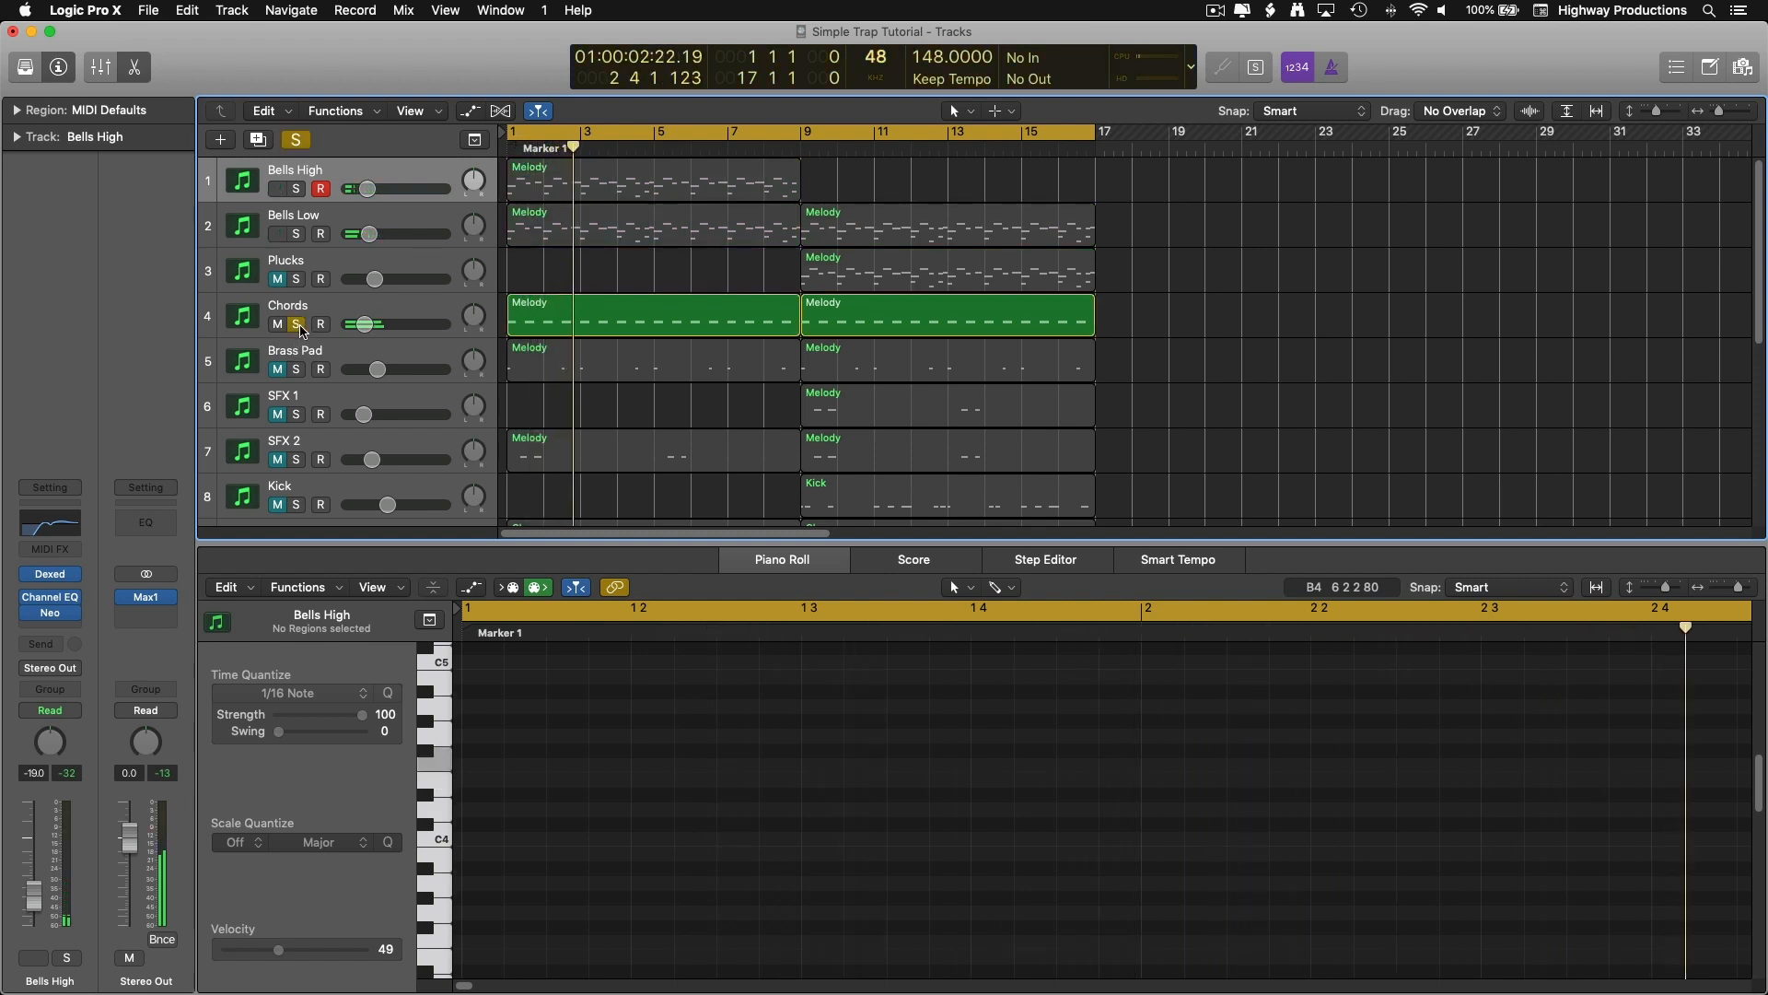
{"action": "left_click", "coordinate": [297, 324]}
{"action": "left_click", "coordinate": [325, 314]}
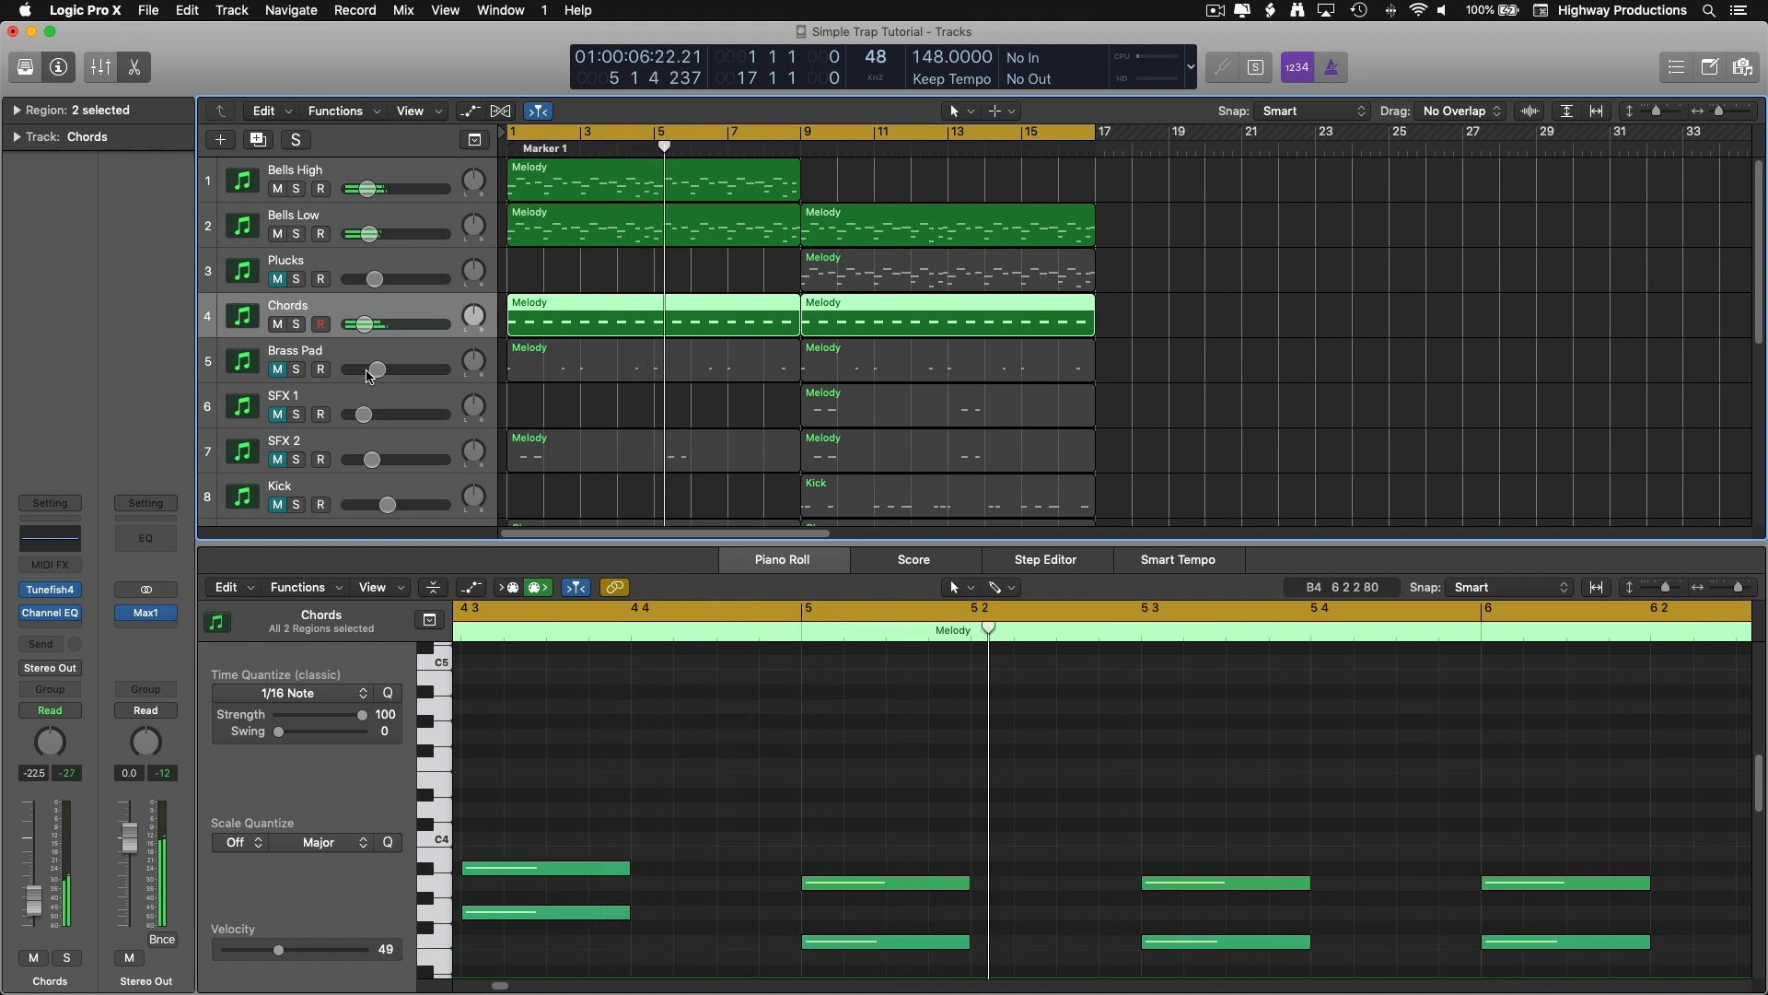
{"action": "key", "text": "e"}
{"action": "left_click", "coordinate": [852, 183]}
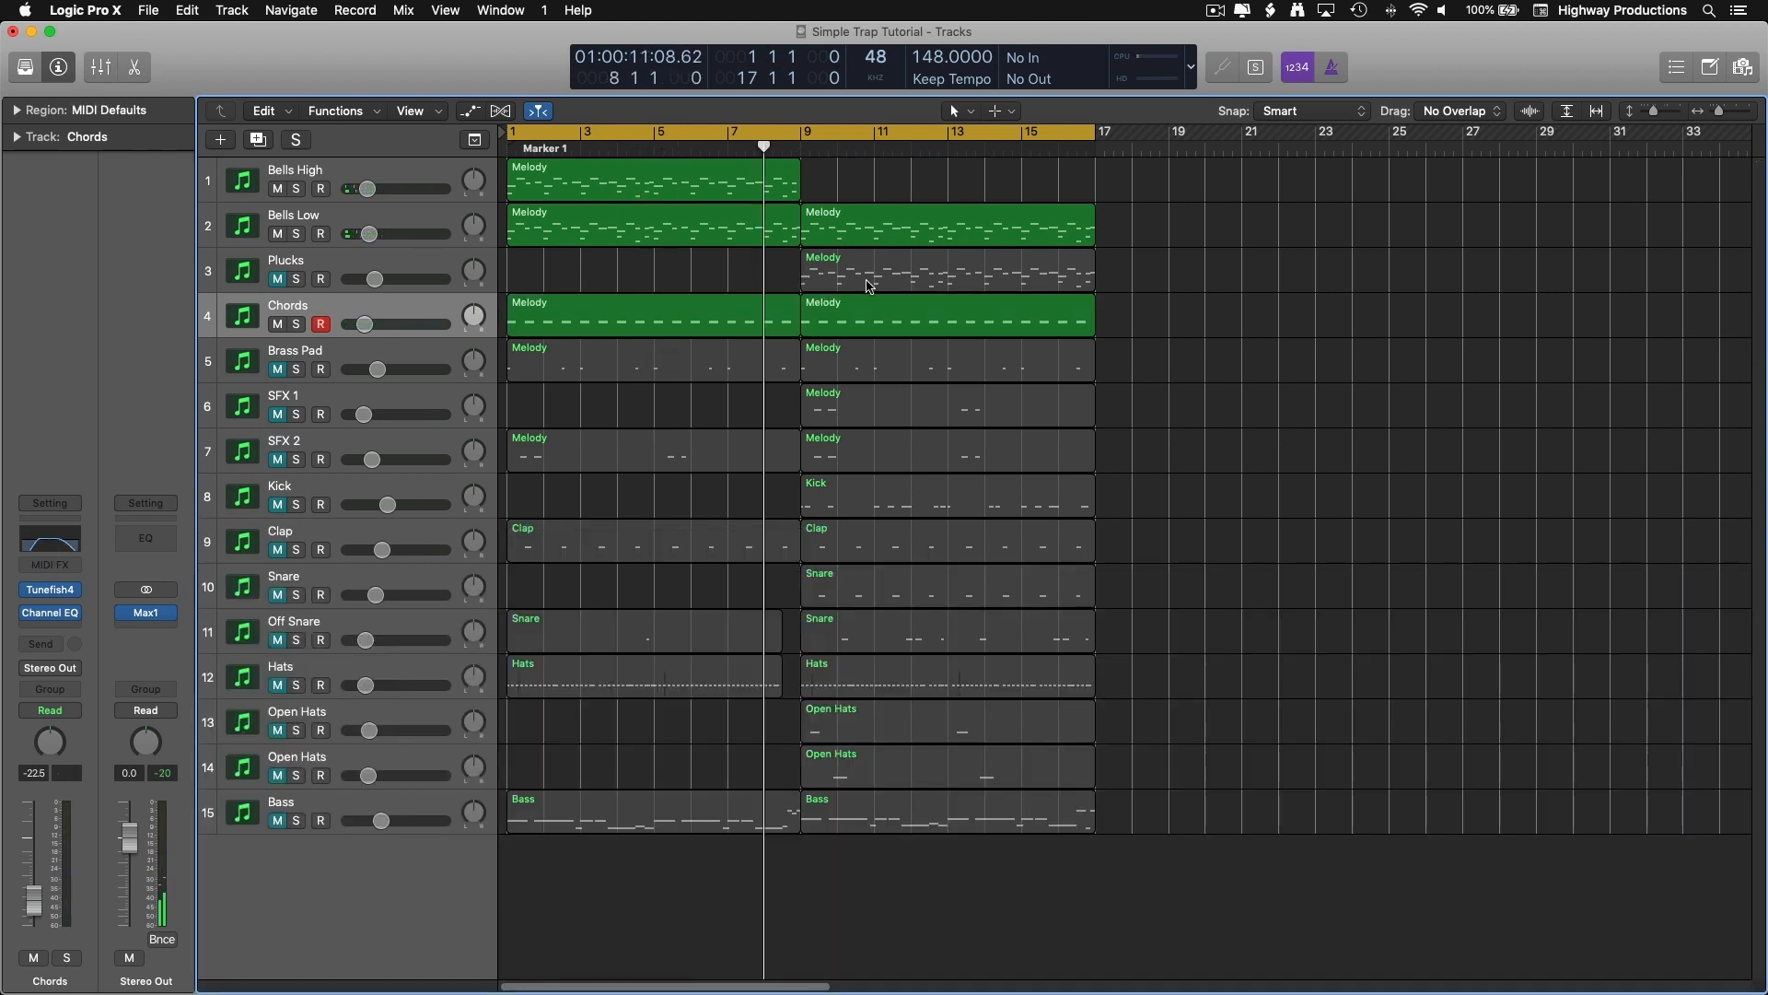
Step: Unmute the Plucks track and play from bar 8, auditioning Plucks briefly in solo
{"action": "left_click", "coordinate": [868, 286]}
{"action": "left_click", "coordinate": [277, 279]}
{"action": "left_click", "coordinate": [772, 280]}
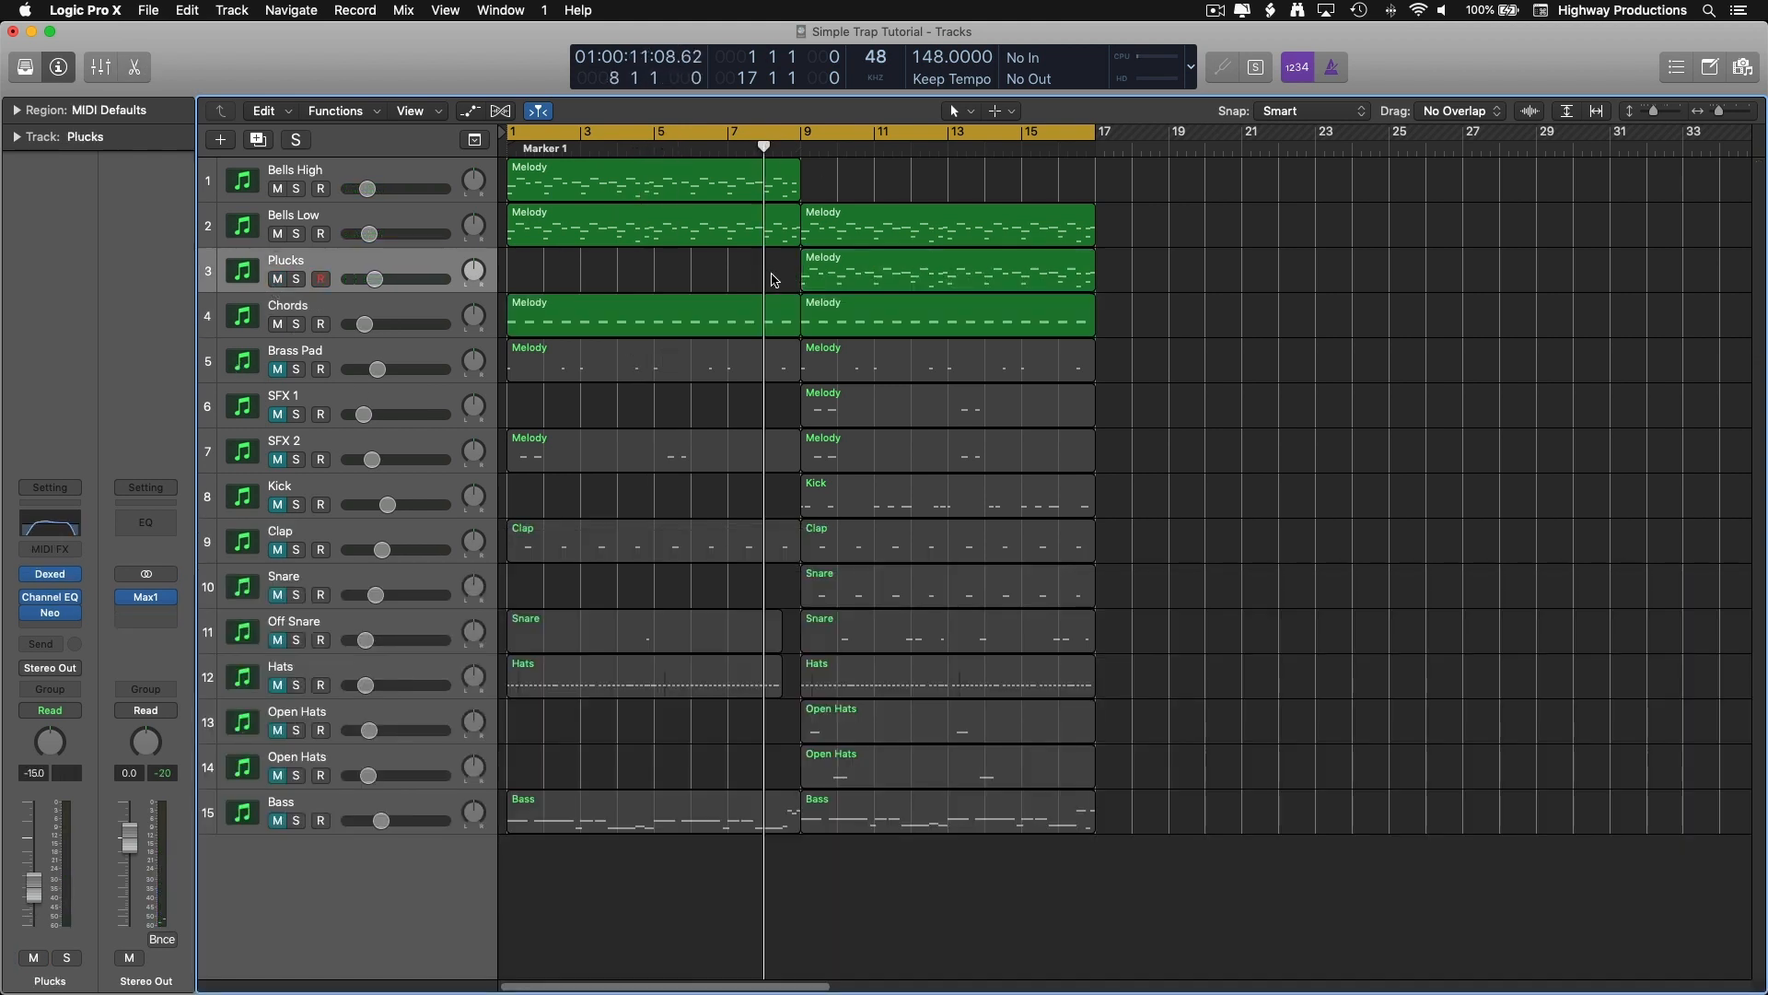
{"action": "key", "text": "space"}
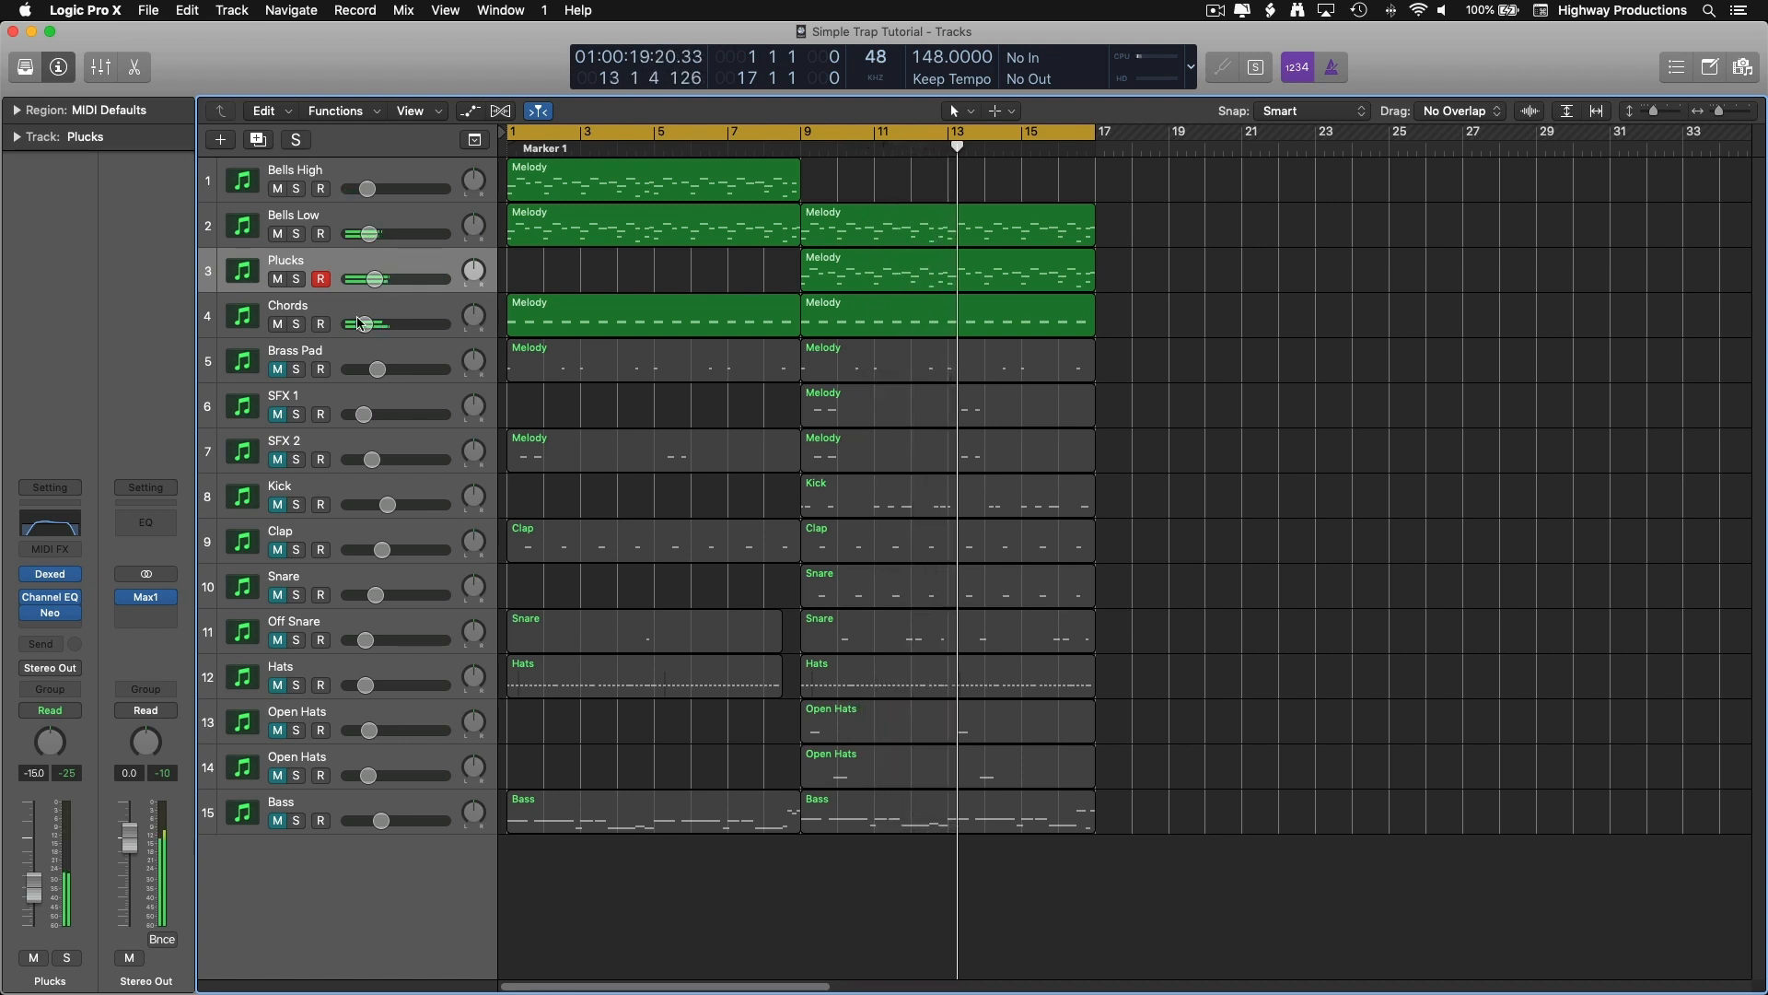
{"action": "left_click", "coordinate": [296, 279]}
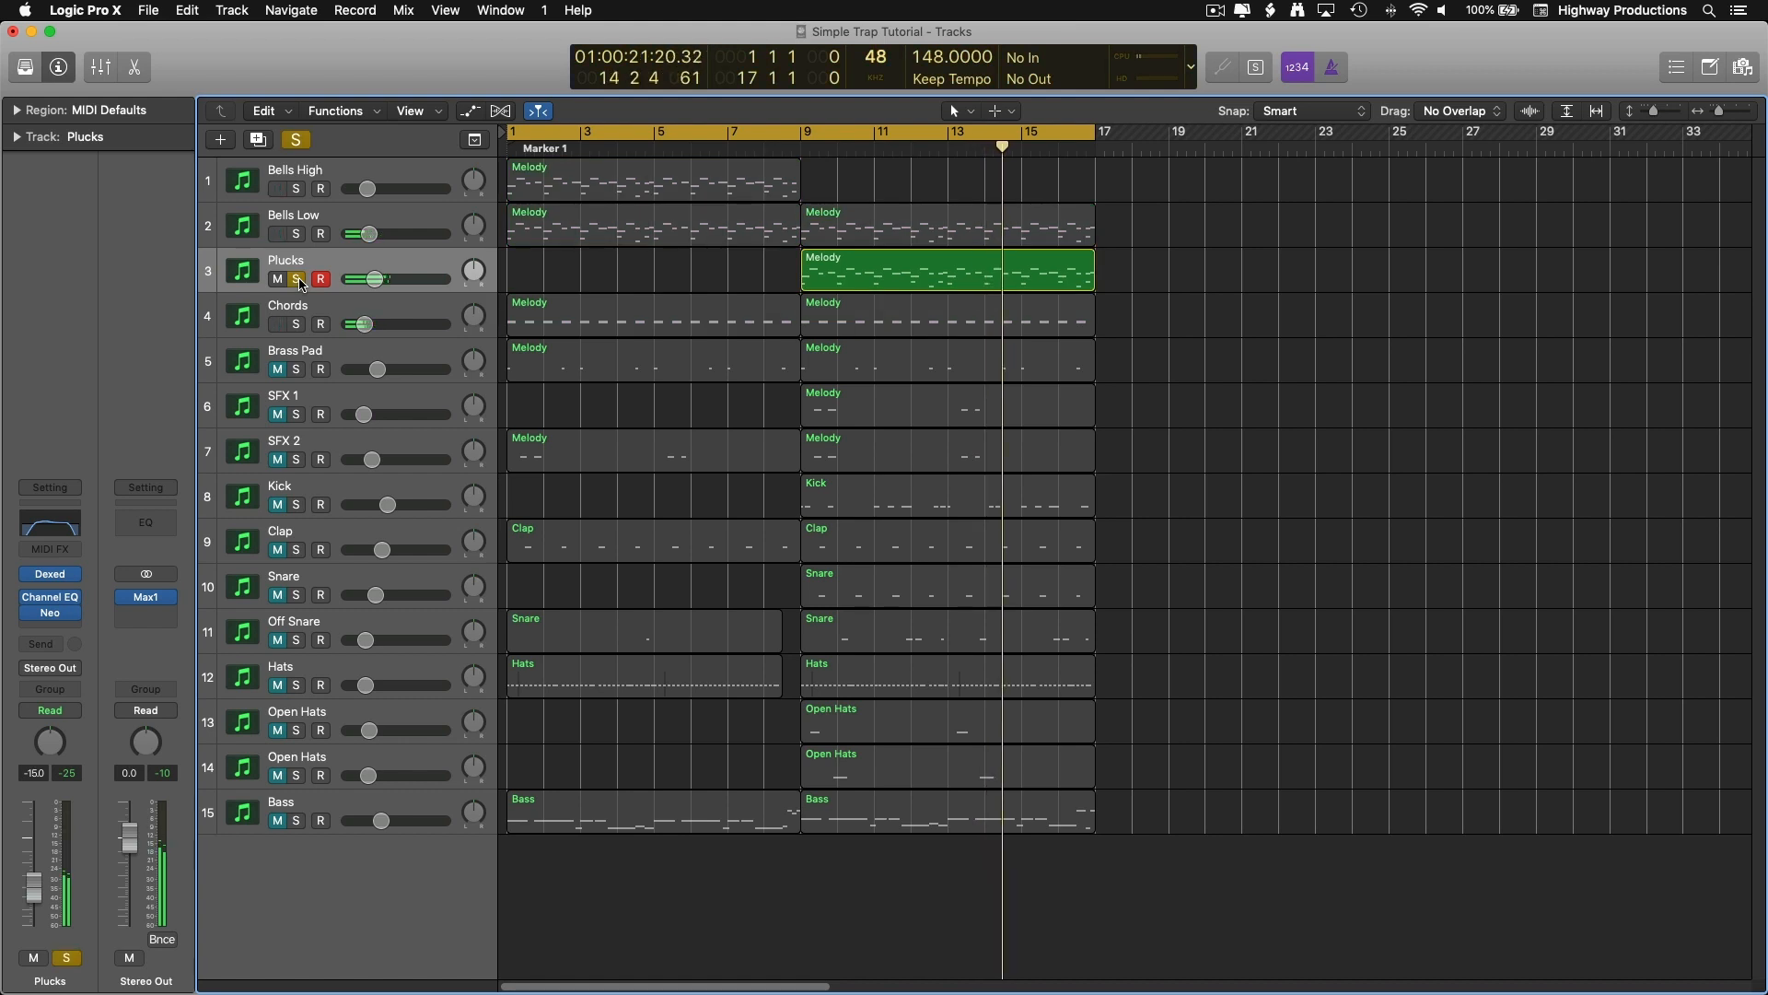
{"action": "left_click", "coordinate": [296, 279]}
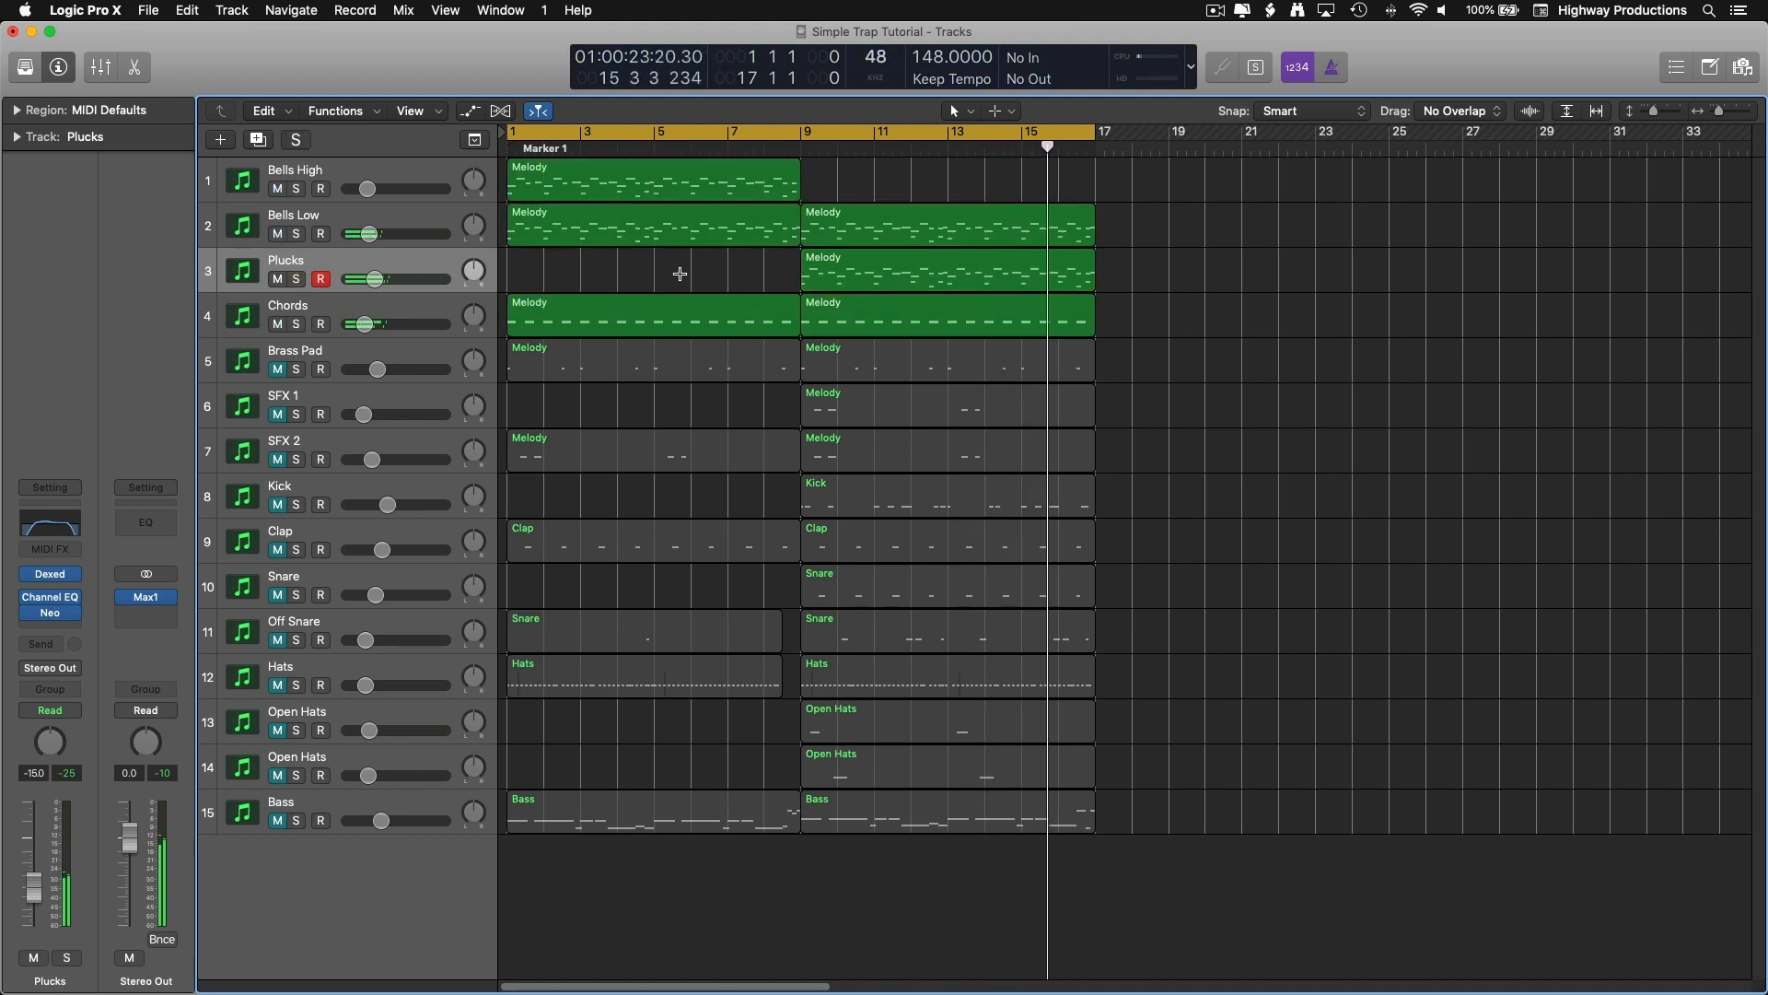
Step: Unmute the Brass Pad track and play from the beginning, switching its solo on and off to audition it
{"action": "key", "text": "Return"}
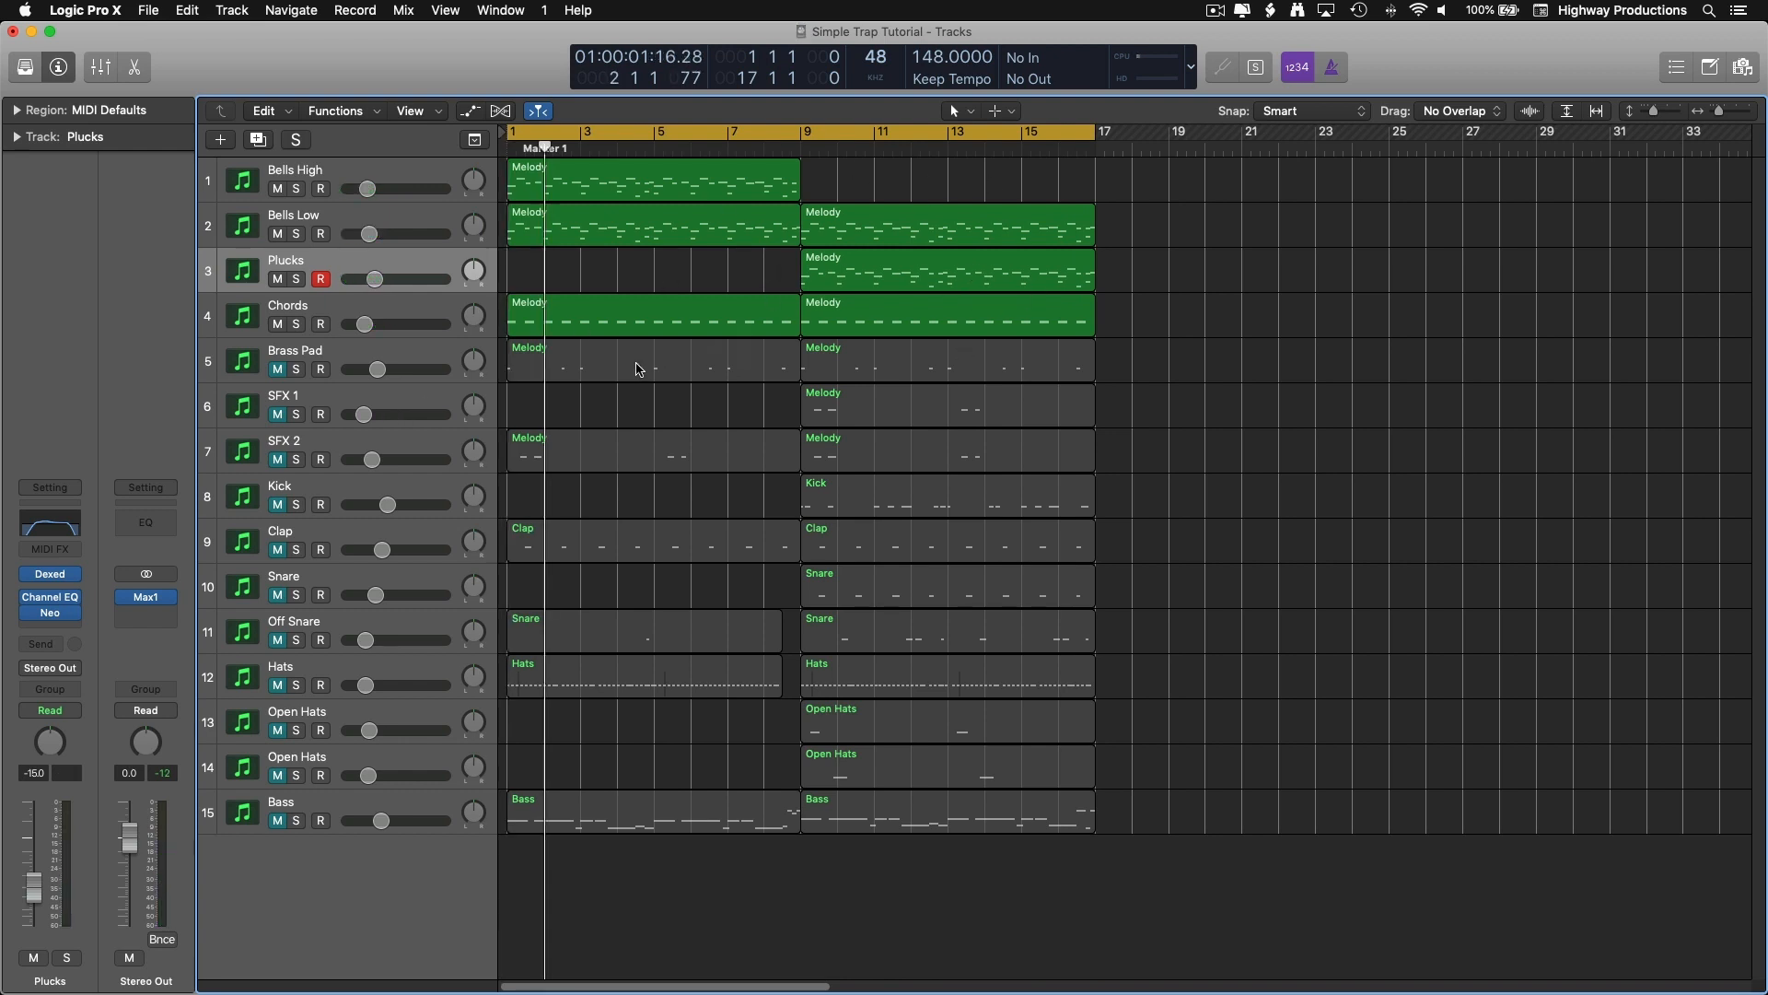
{"action": "left_click", "coordinate": [280, 371]}
{"action": "key", "text": "space"}
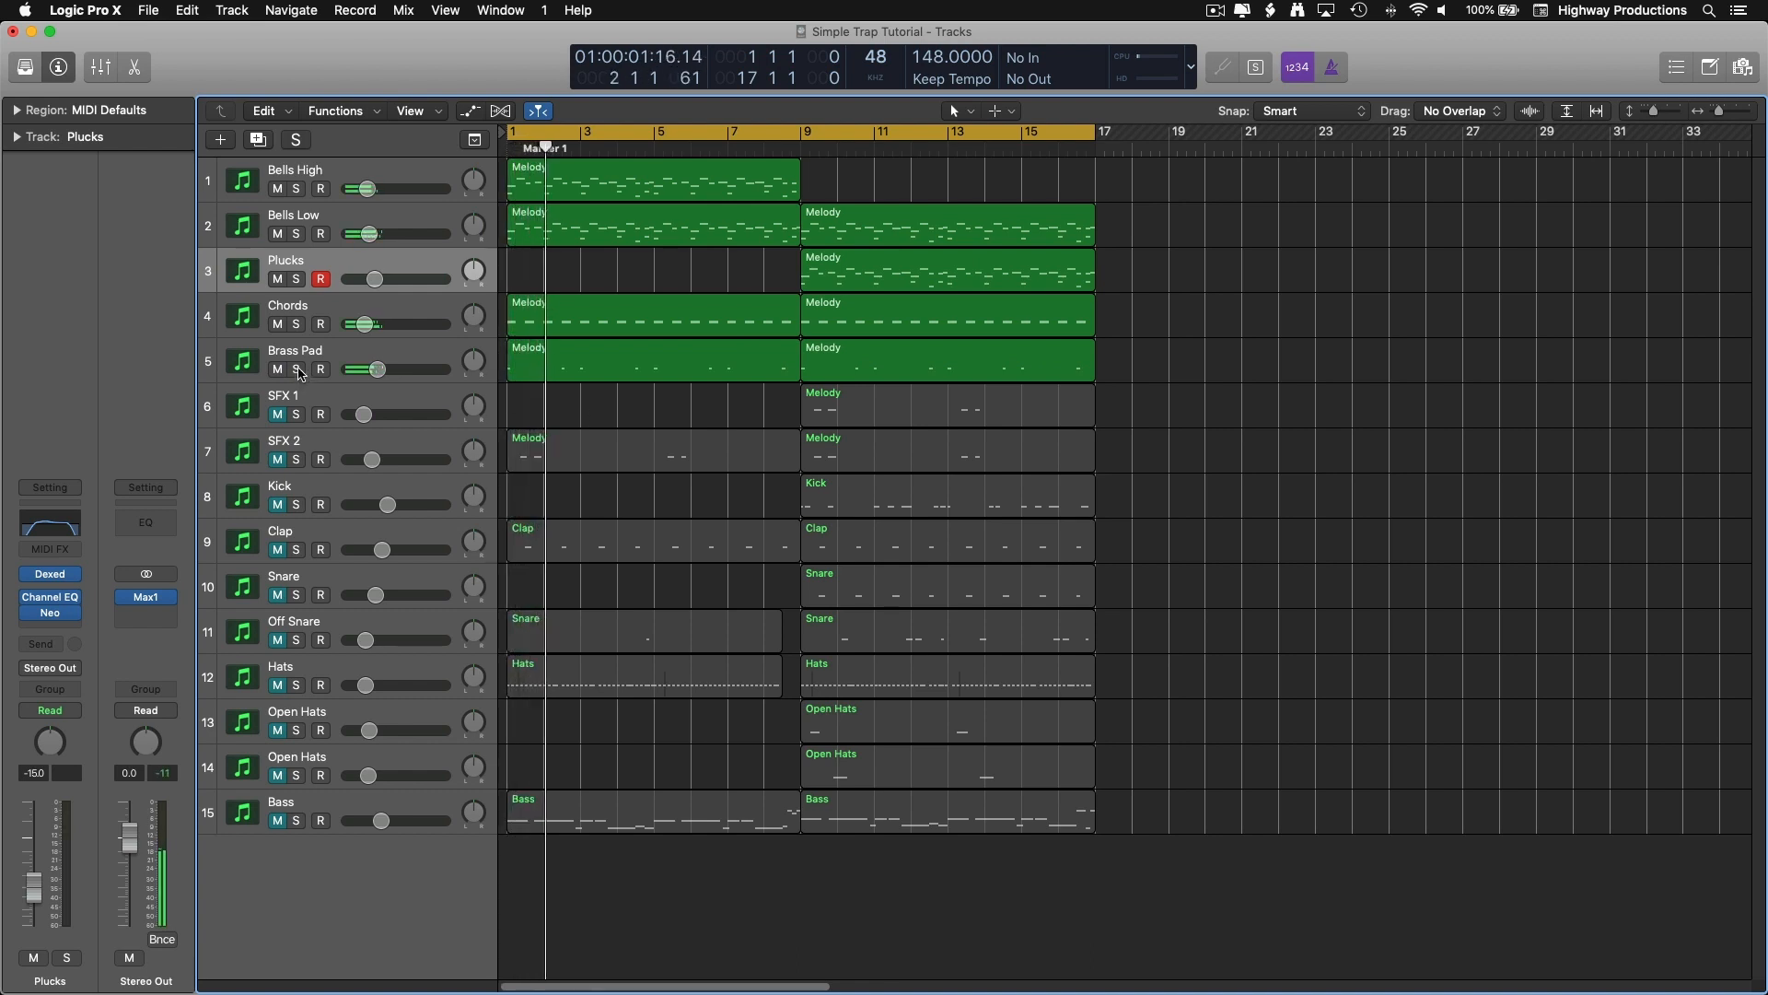
{"action": "left_click", "coordinate": [297, 370]}
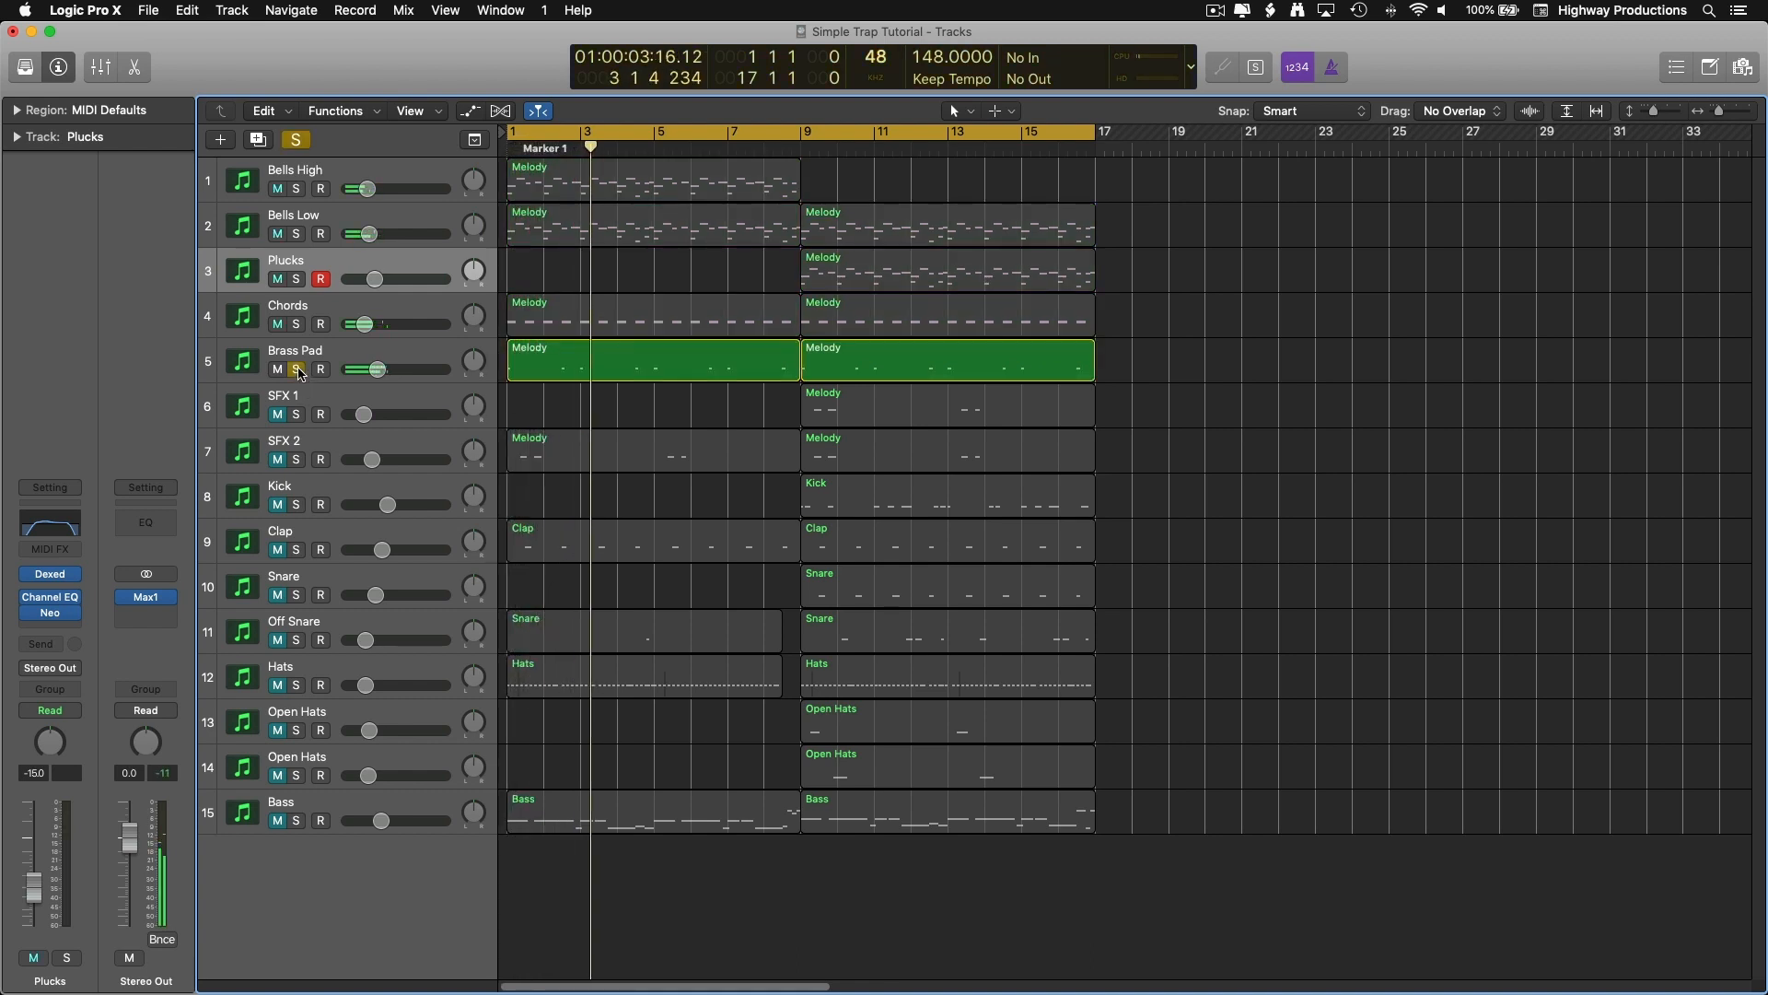
{"action": "left_click", "coordinate": [298, 370]}
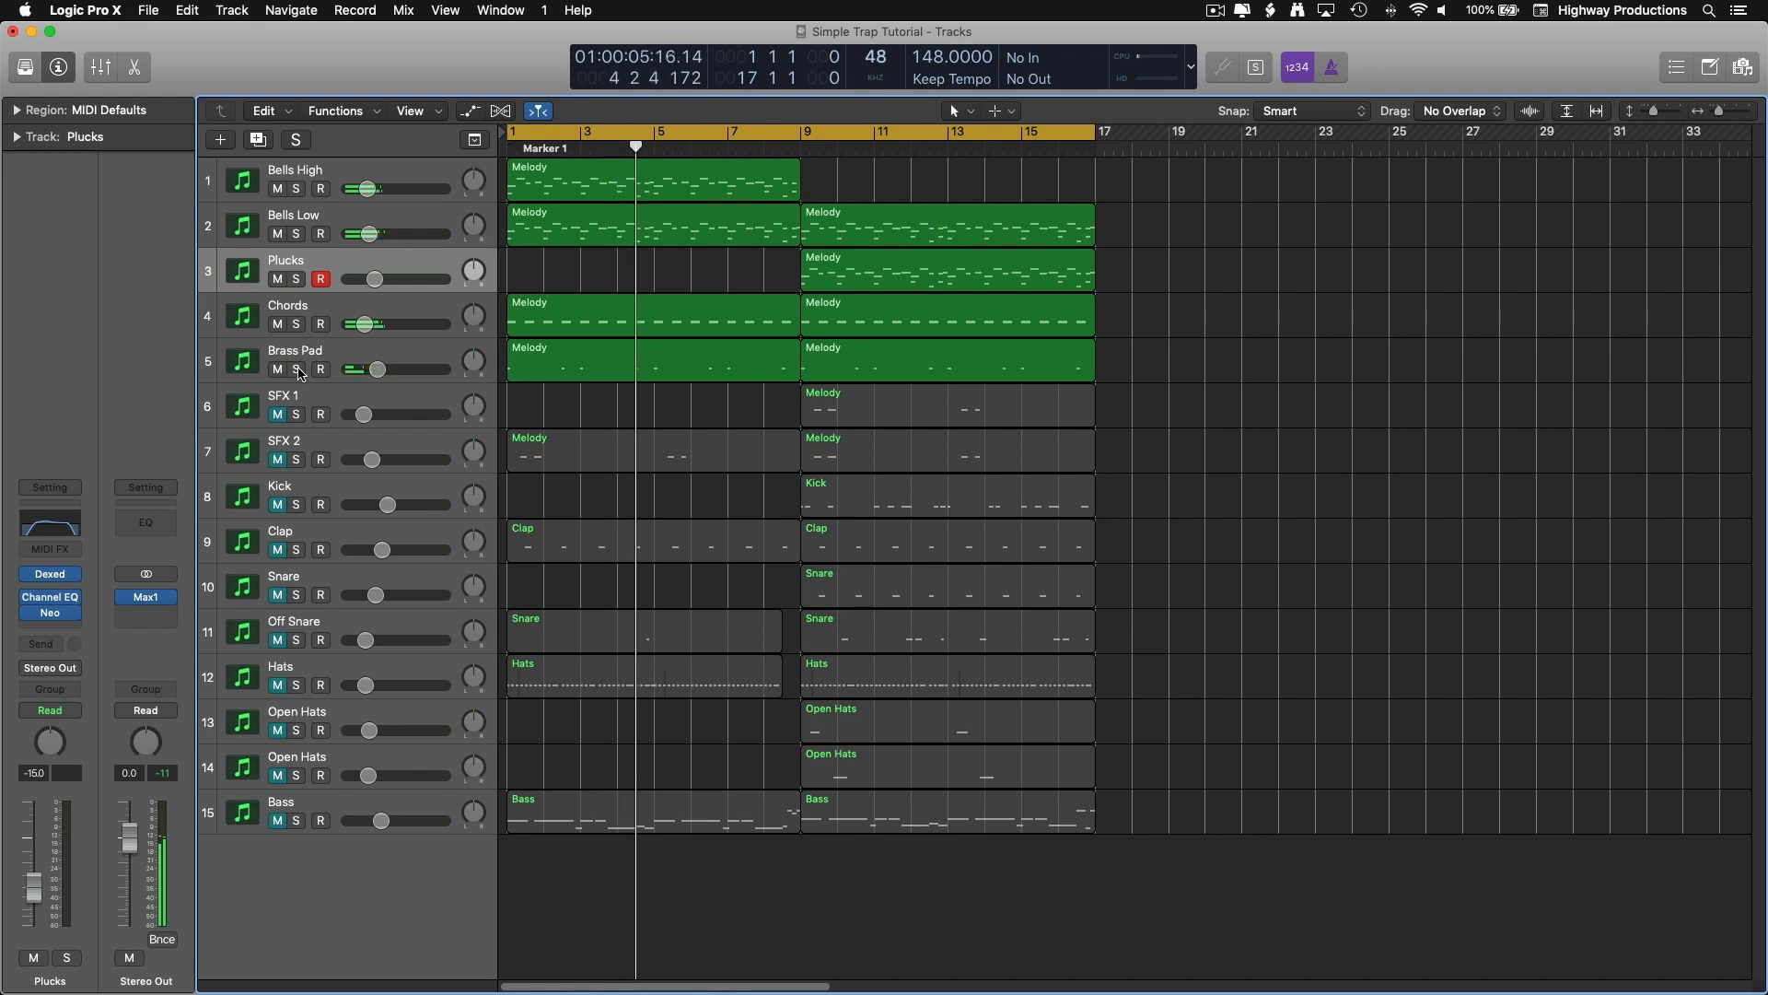
{"action": "left_click", "coordinate": [298, 370]}
{"action": "left_click", "coordinate": [297, 371]}
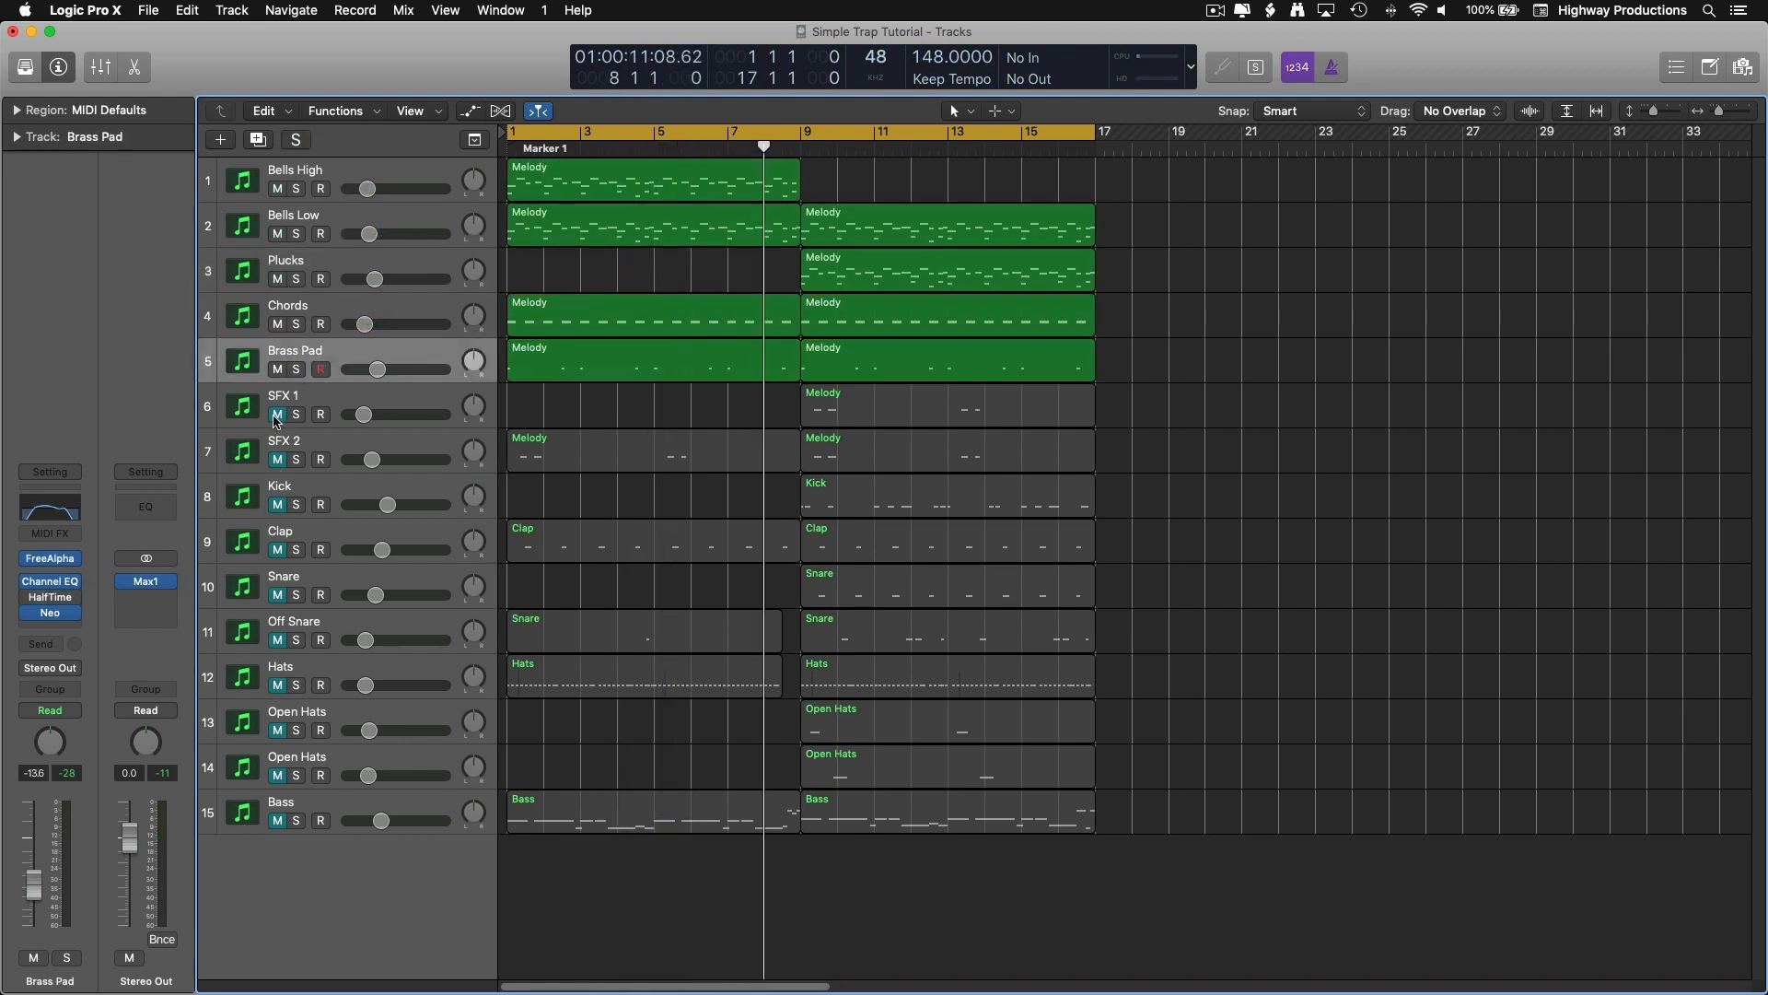
Step: Unmute the SFX 1 track and play from bar 8, switching its solo on and off to audition it
{"action": "left_click", "coordinate": [276, 415]}
{"action": "key", "text": "space"}
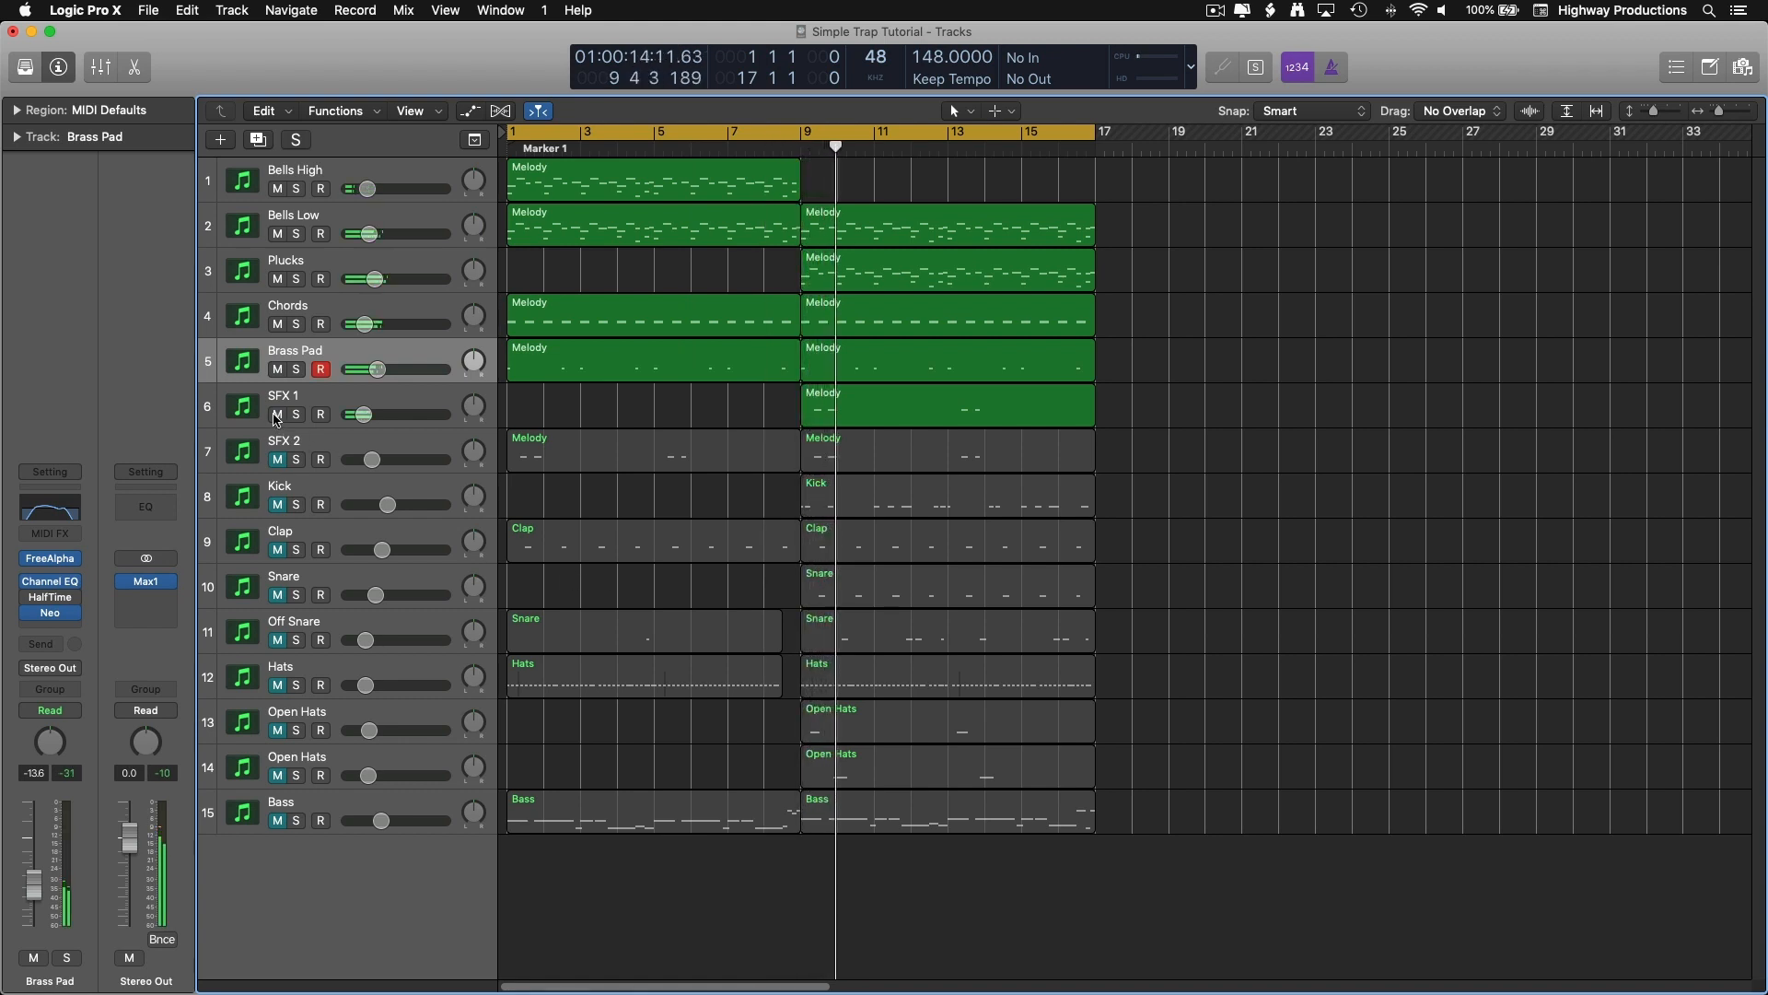
{"action": "left_click", "coordinate": [295, 415]}
{"action": "left_click", "coordinate": [295, 415]}
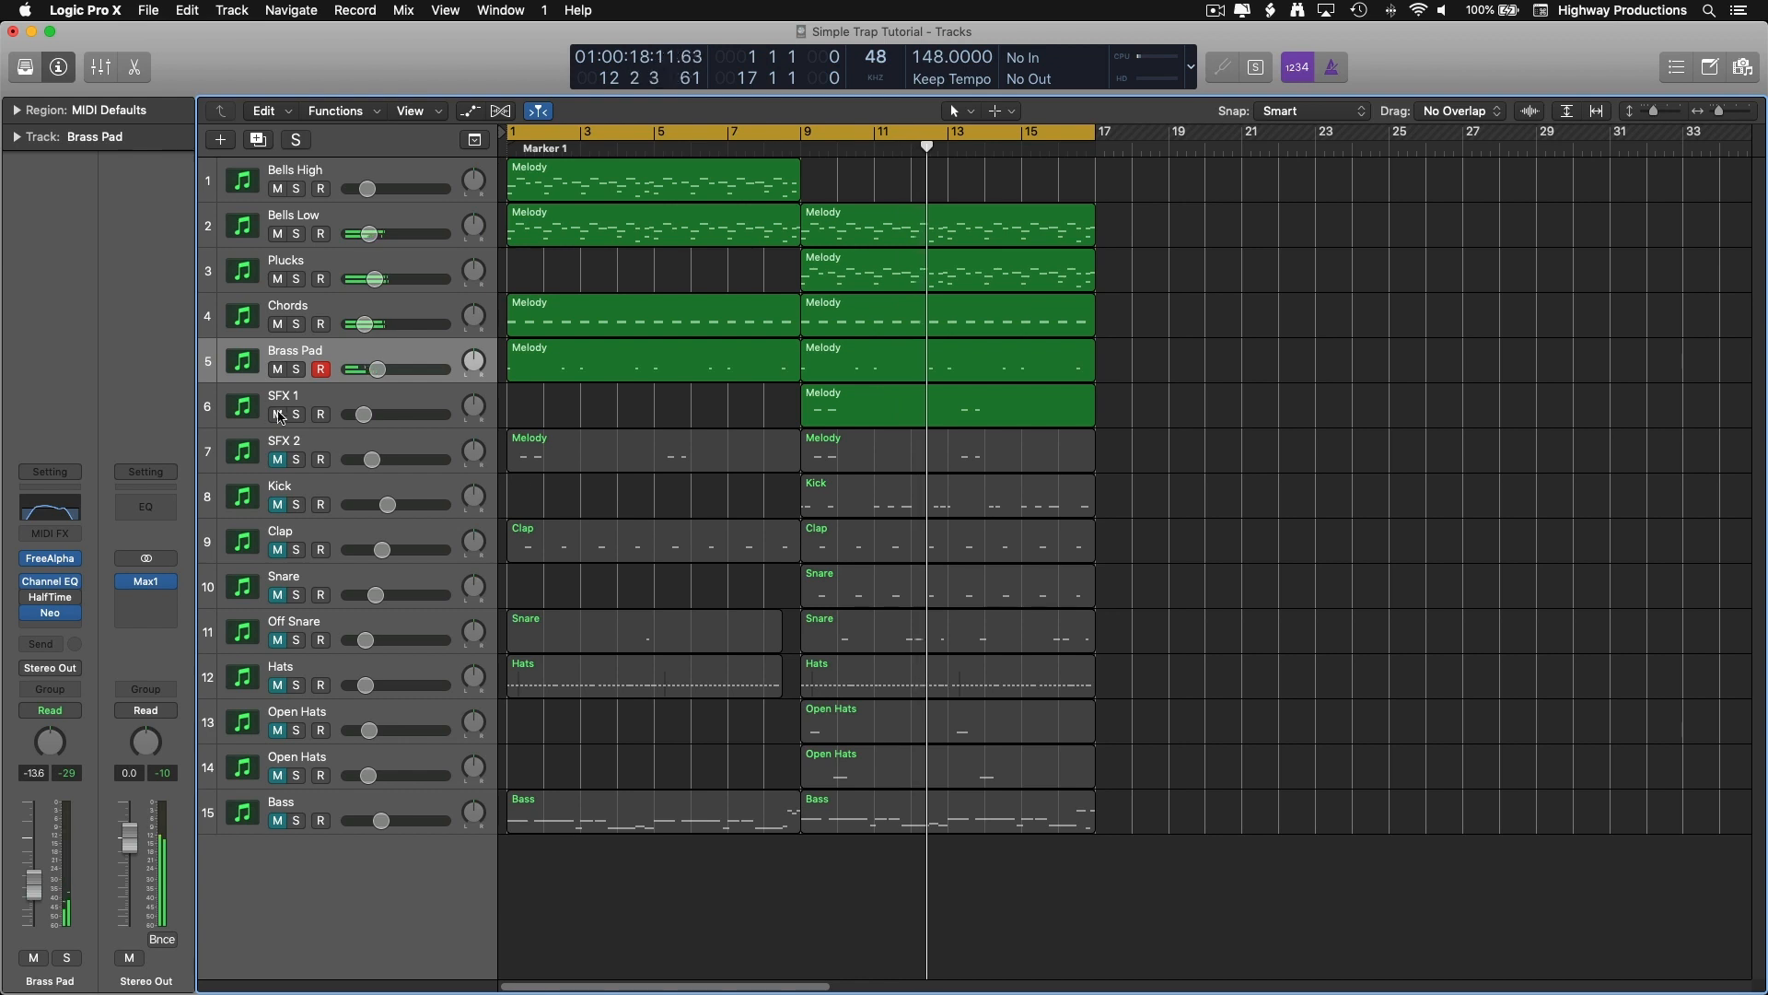
{"action": "left_click", "coordinate": [301, 416]}
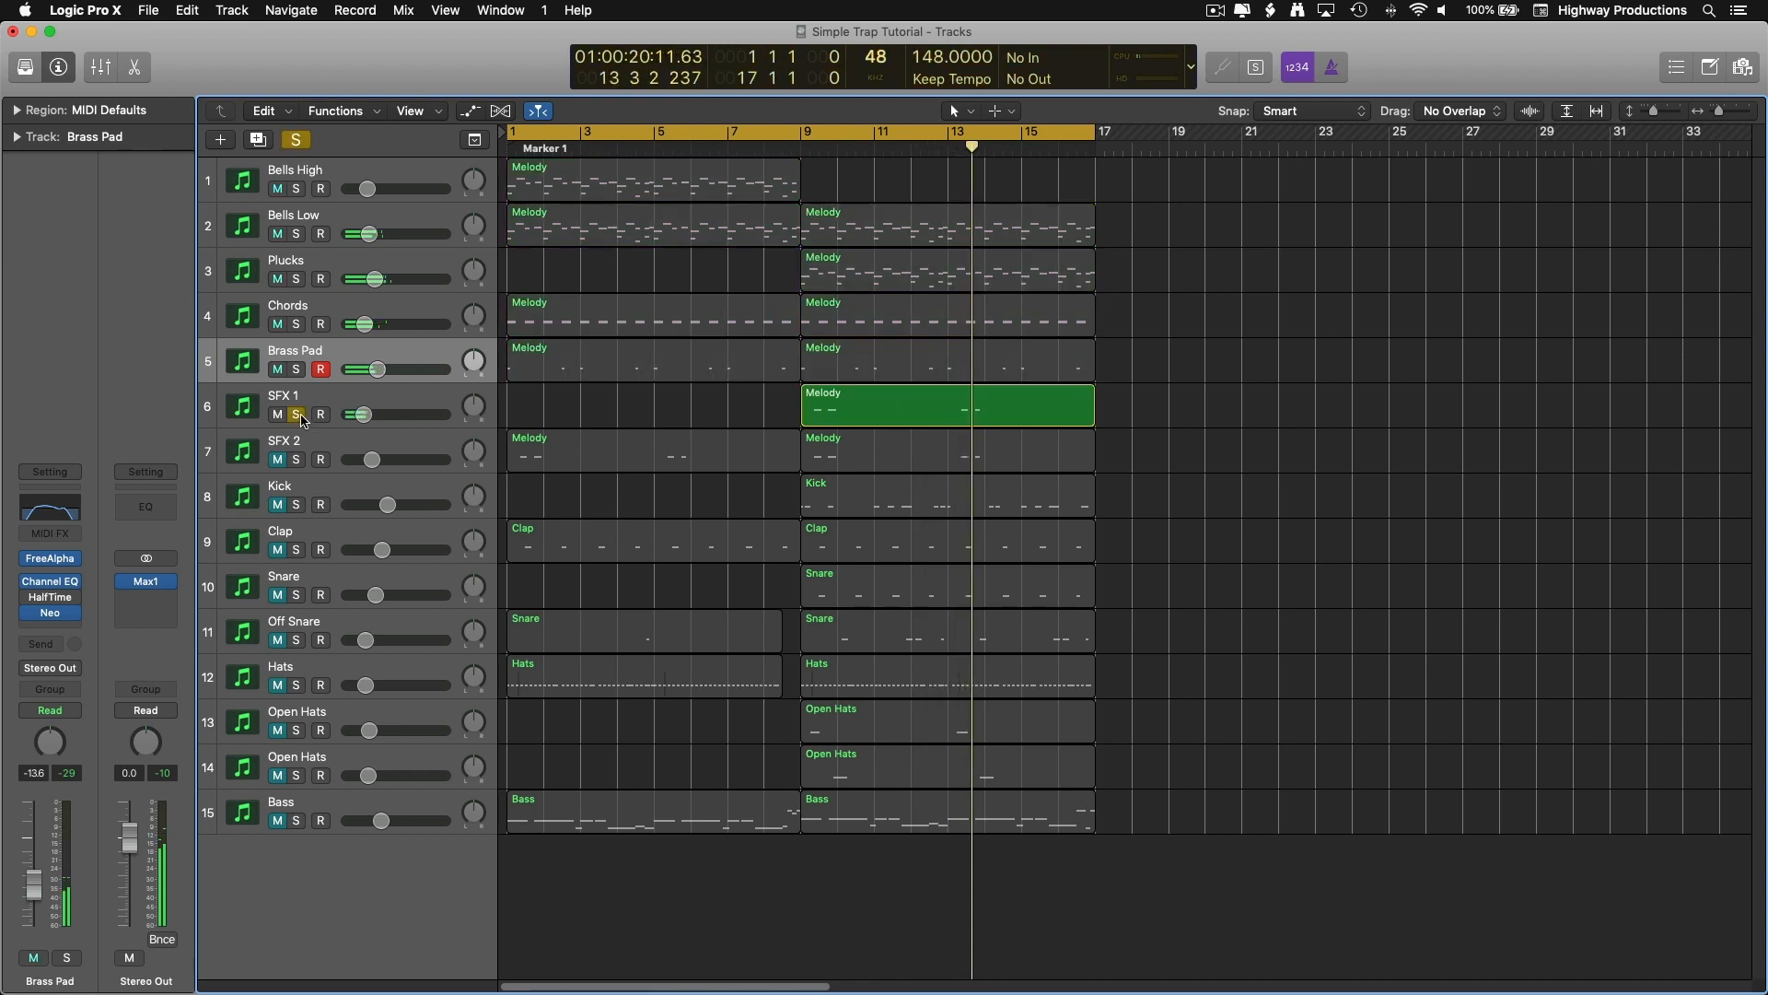
{"action": "left_click", "coordinate": [301, 416]}
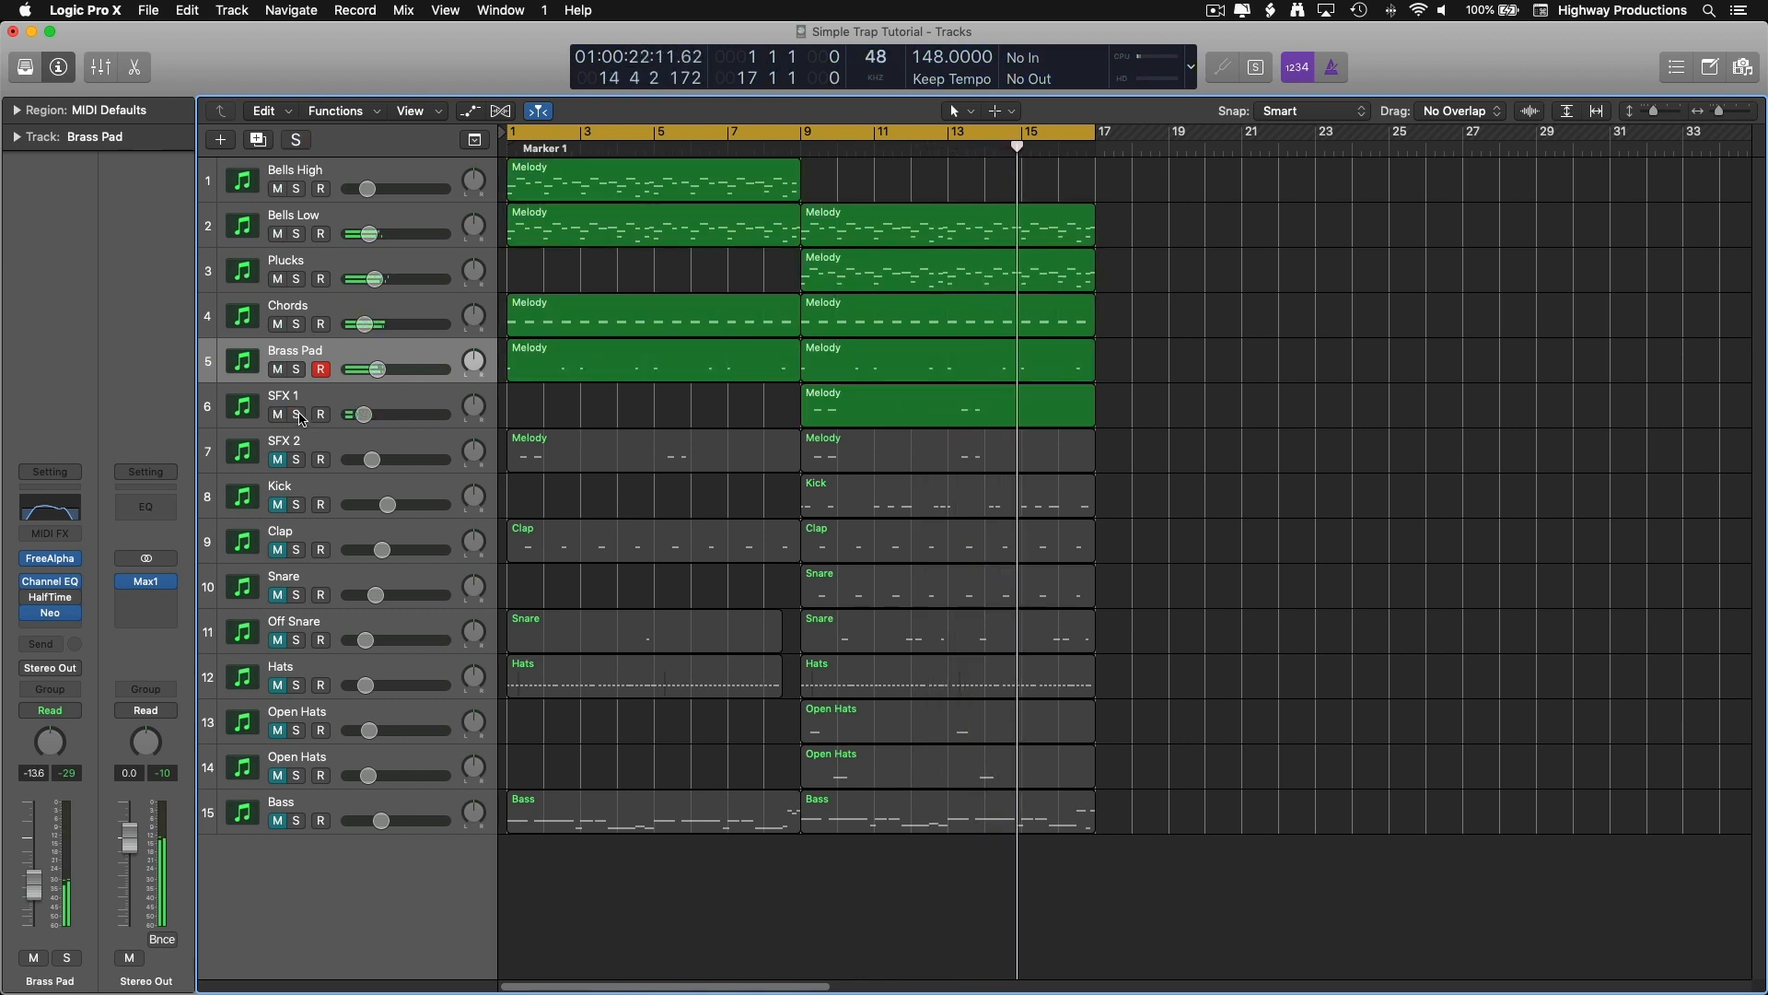
Step: Unmute the SFX 2 track and play from the beginning, switching its solo on and off to audition it
{"action": "left_click", "coordinate": [278, 460]}
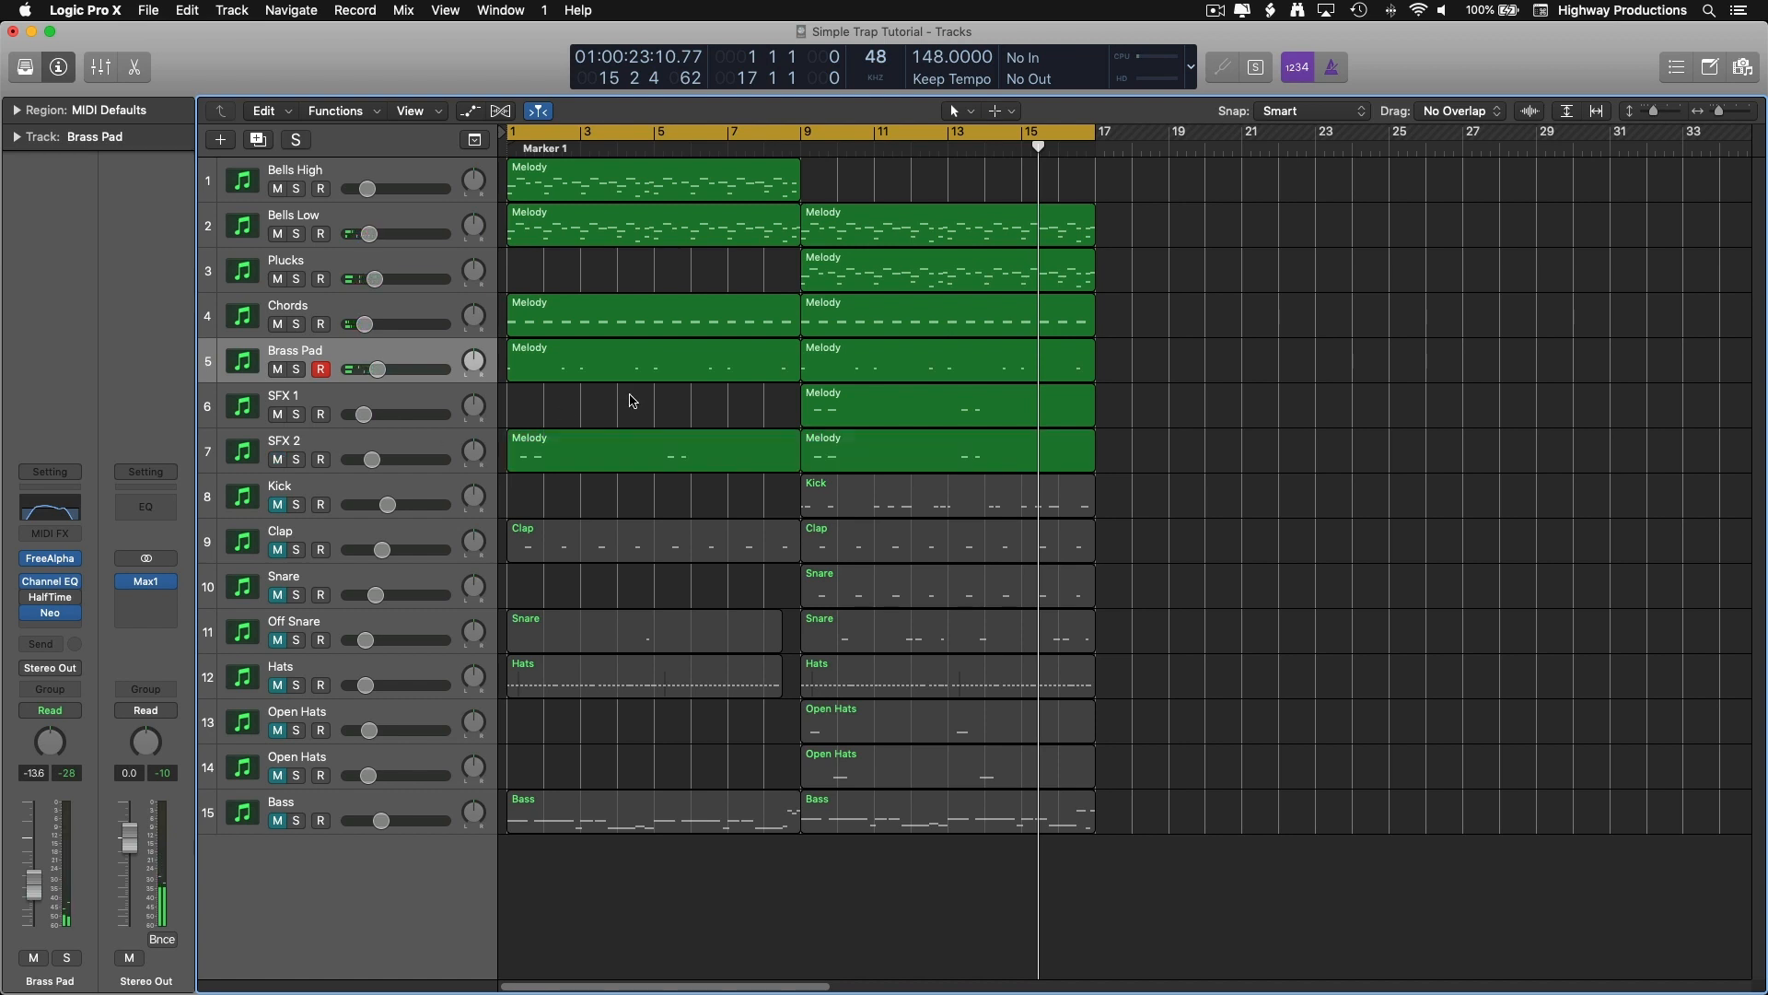
{"action": "key", "text": "Return"}
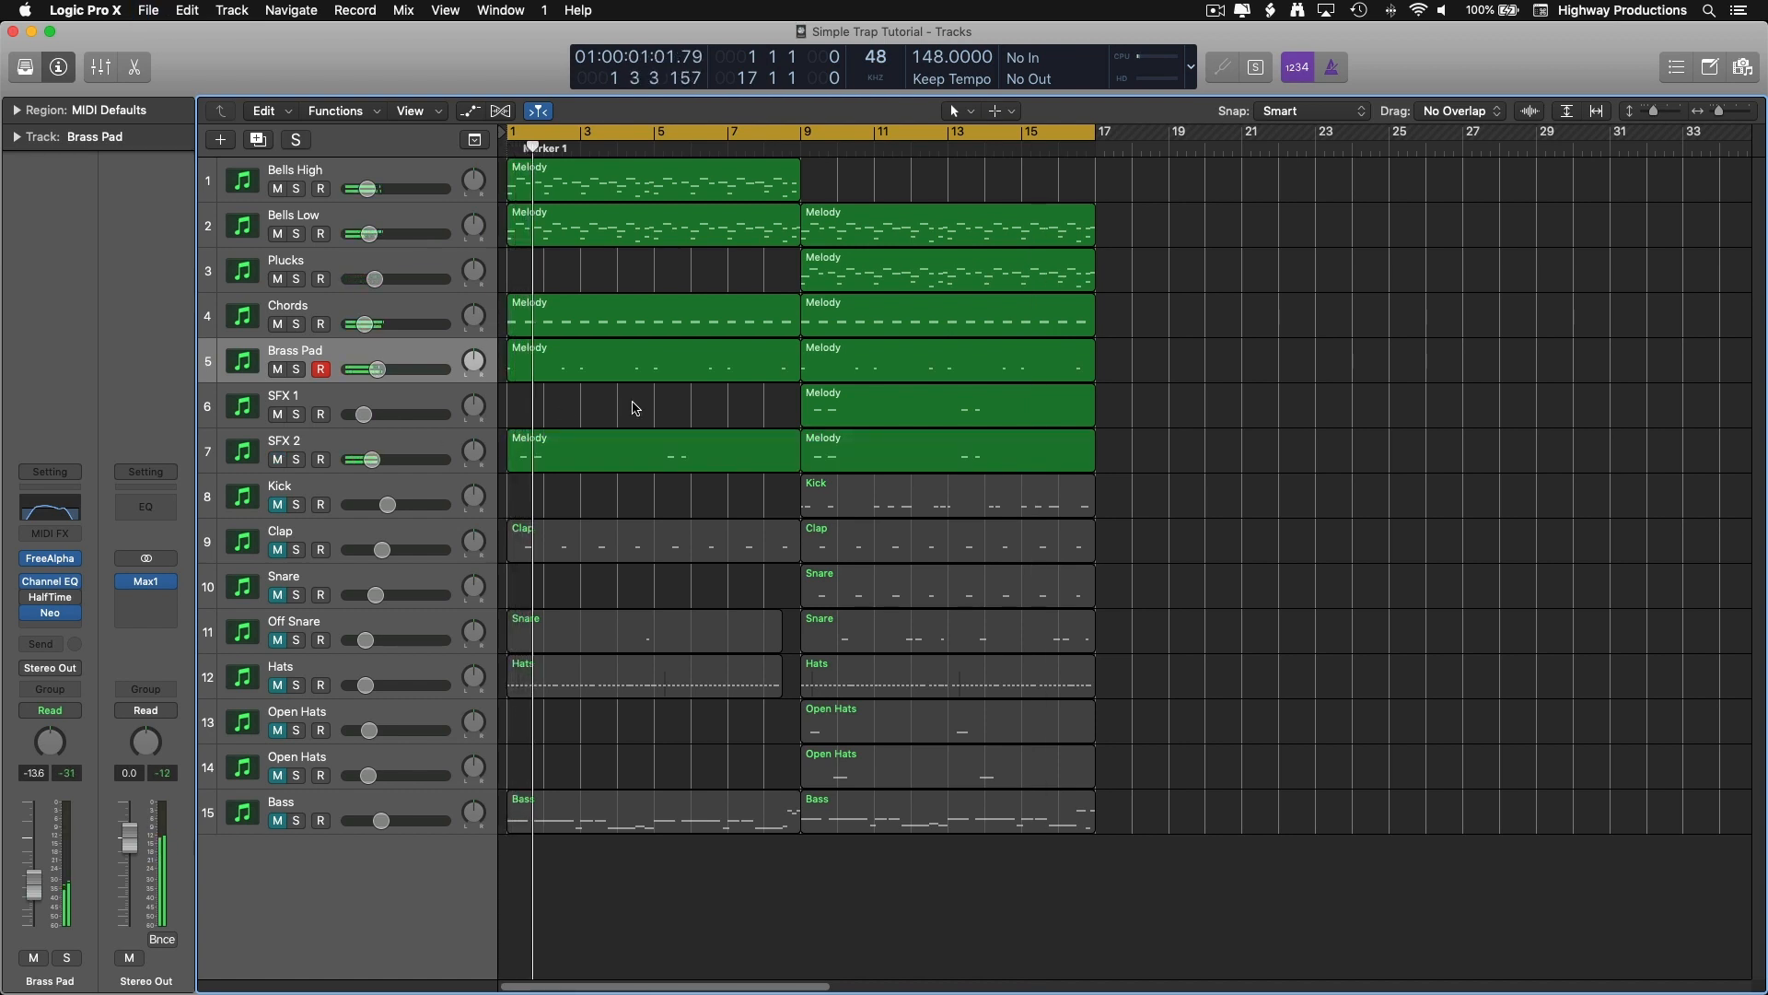
{"action": "left_click", "coordinate": [297, 461]}
{"action": "left_click", "coordinate": [299, 462]}
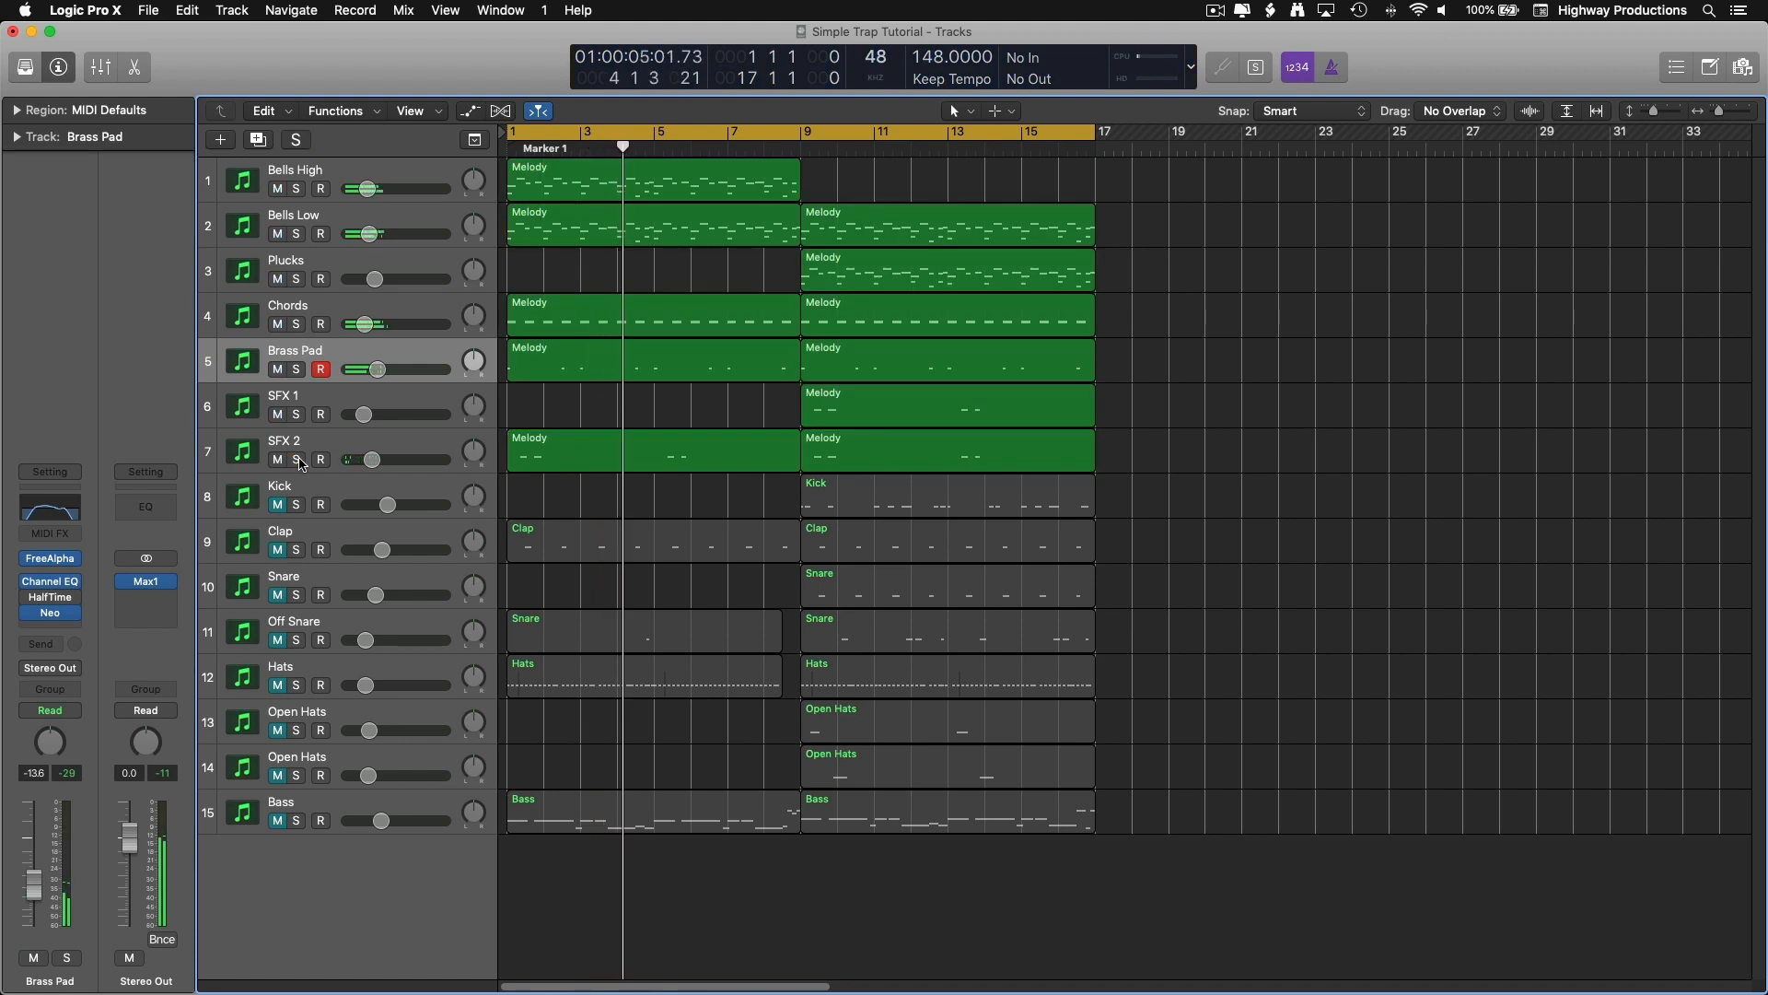
{"action": "left_click", "coordinate": [297, 460]}
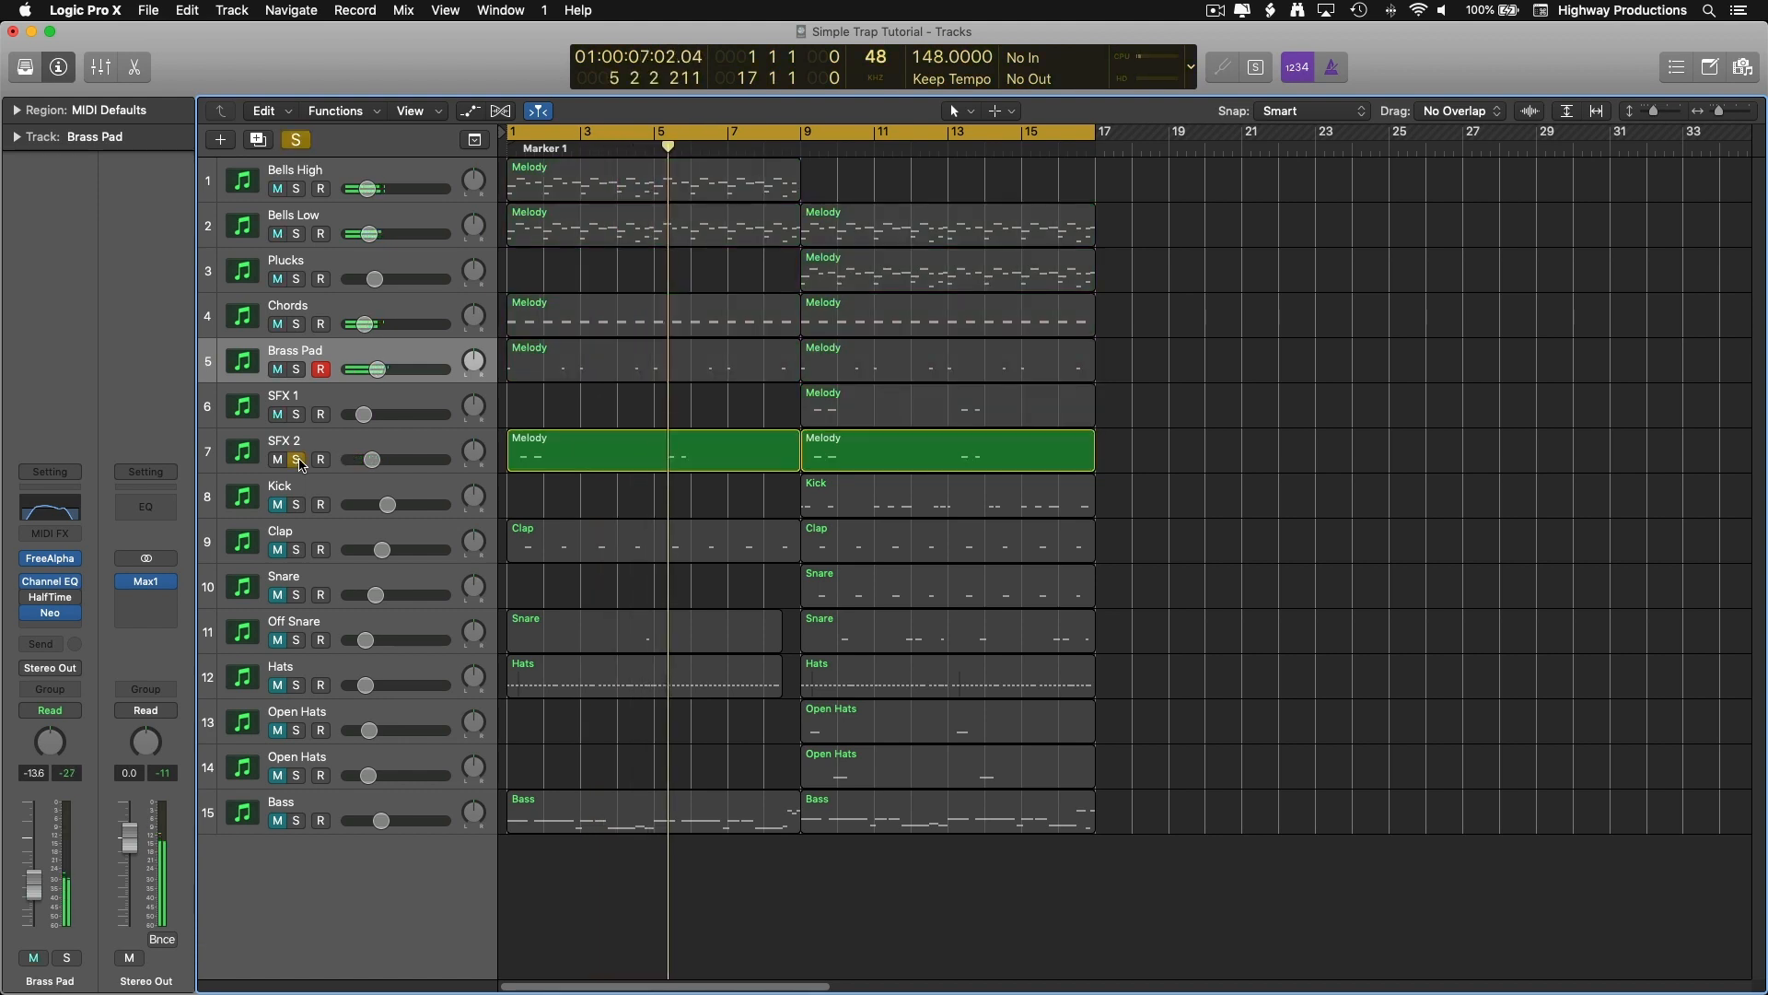
{"action": "left_click", "coordinate": [297, 461]}
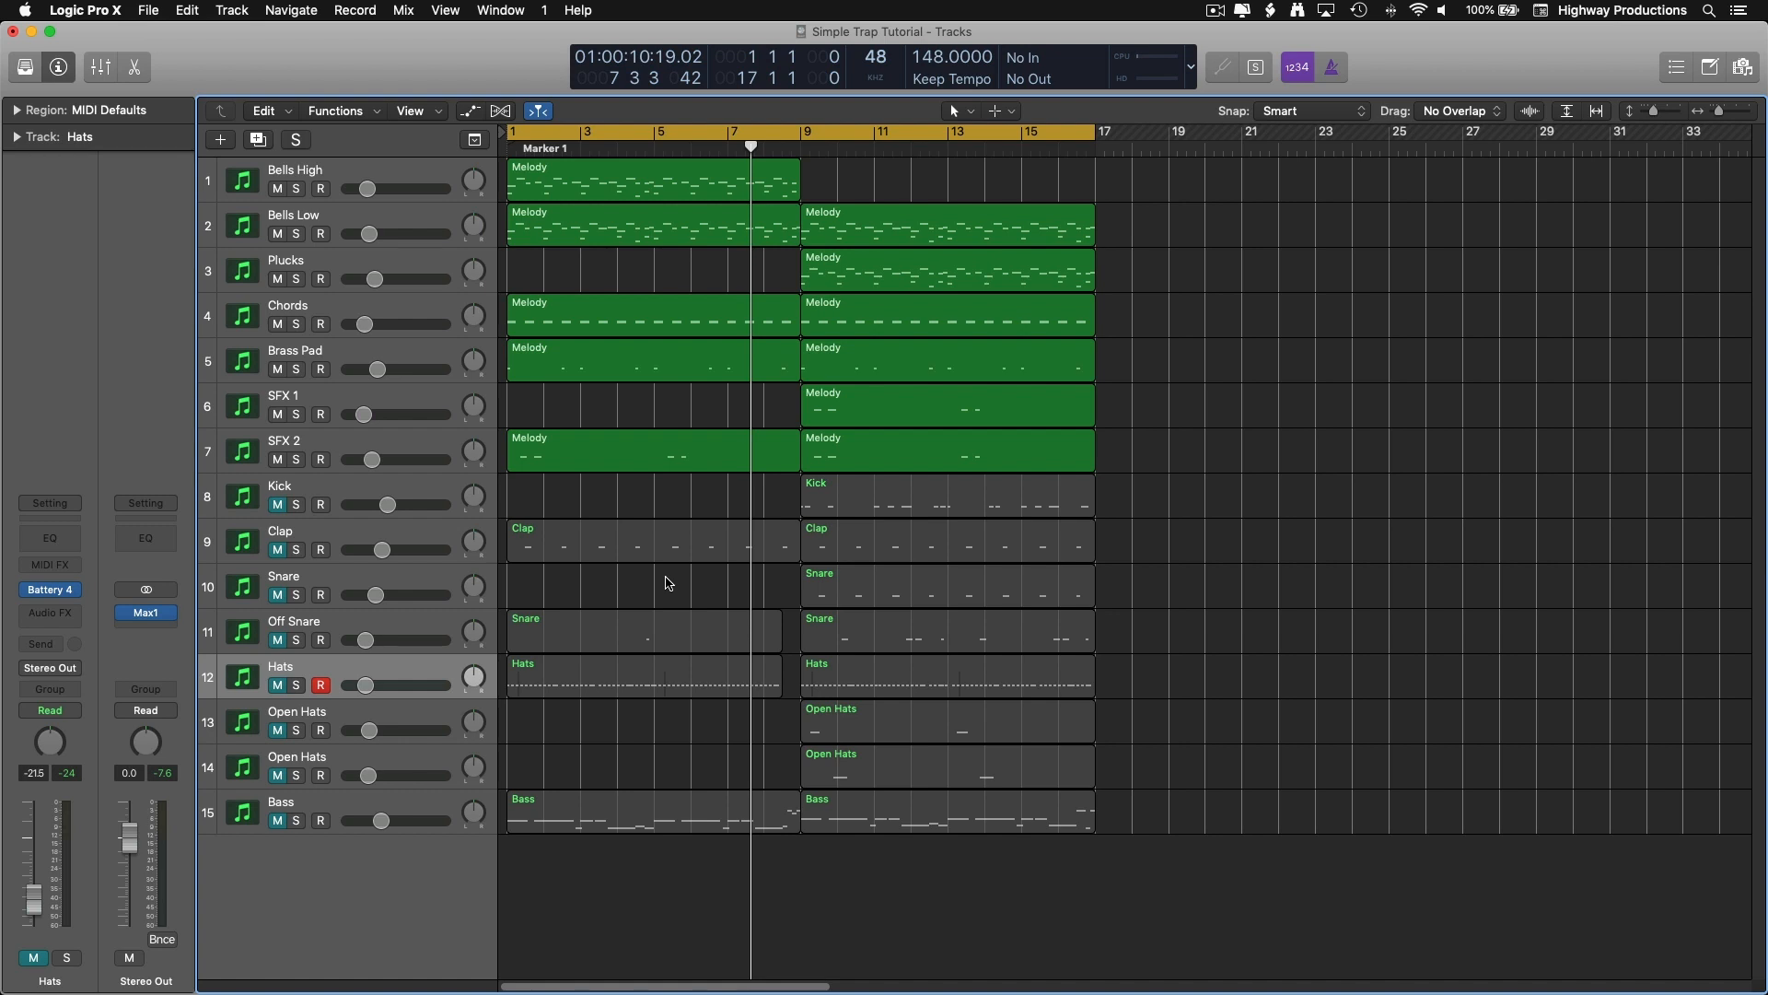
Step: Unmute the Clap track and play the arrangement from the beginning
{"action": "left_click", "coordinate": [277, 550]}
{"action": "key", "text": "Return"}
{"action": "key", "text": "space"}
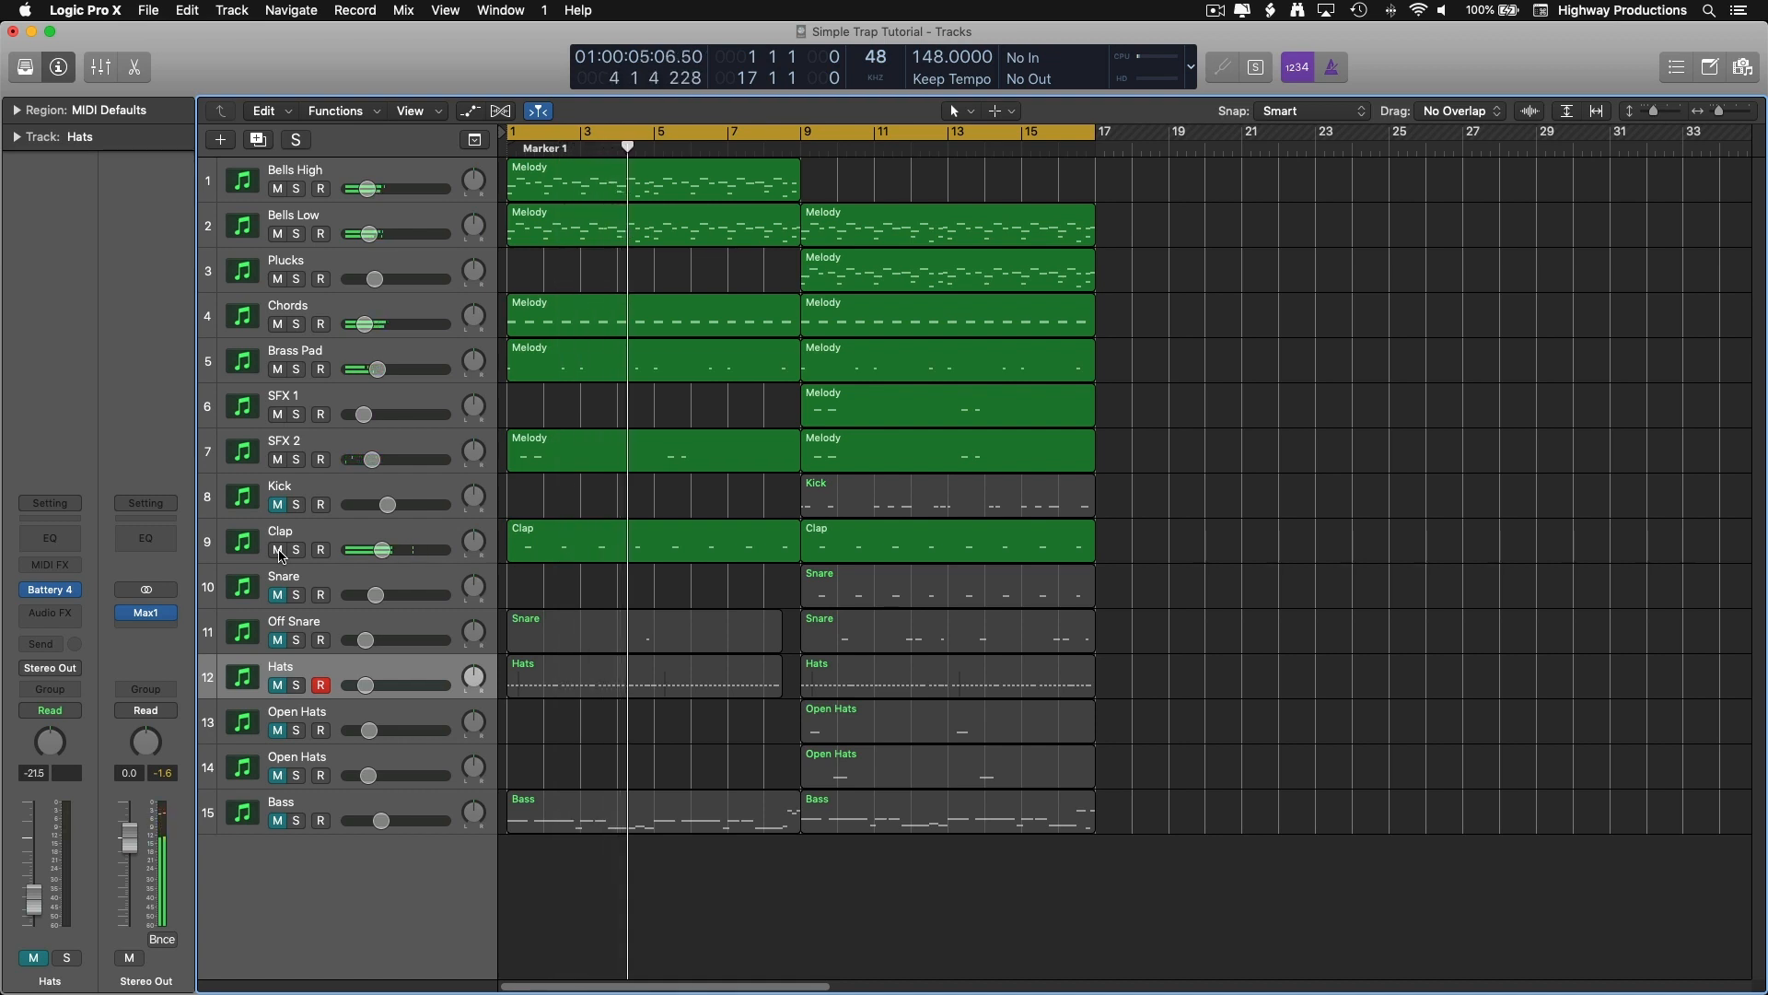
Step: Play from bar 9 and unmute the Snare track, switching its mute and solo on and off to audition it
{"action": "left_click", "coordinate": [807, 147]}
{"action": "left_click", "coordinate": [278, 596]}
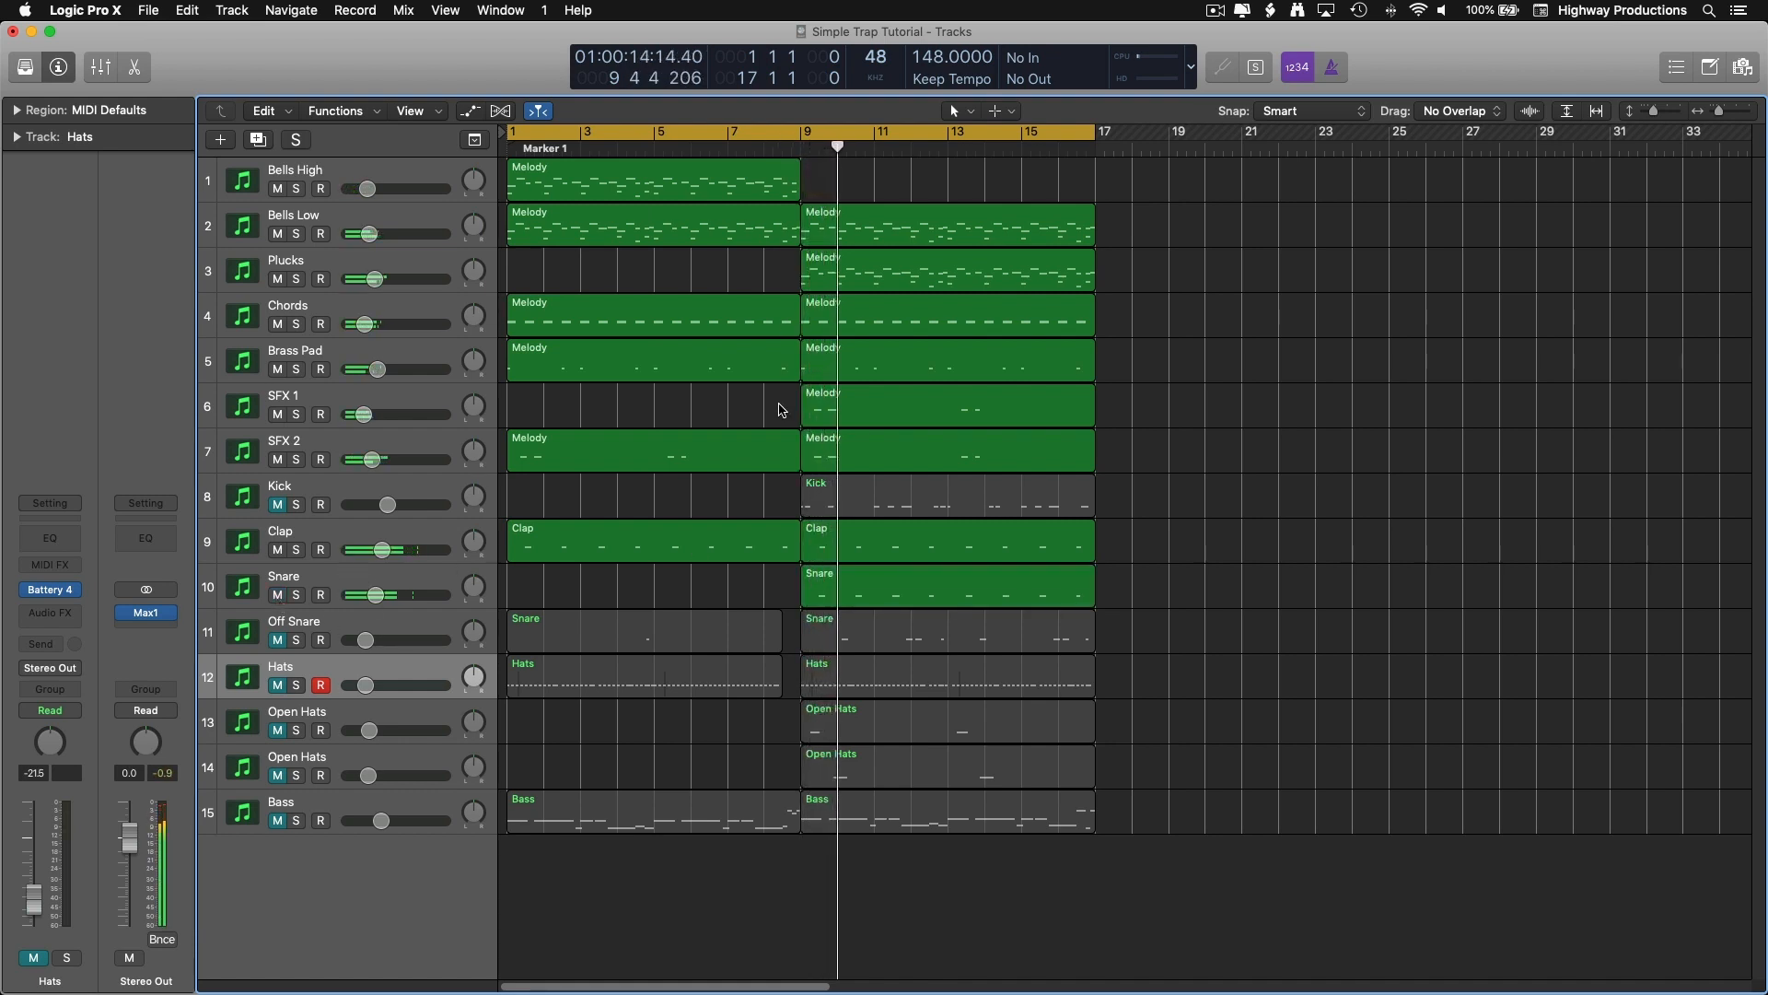
{"action": "left_click", "coordinate": [277, 594]}
{"action": "left_click", "coordinate": [278, 594]}
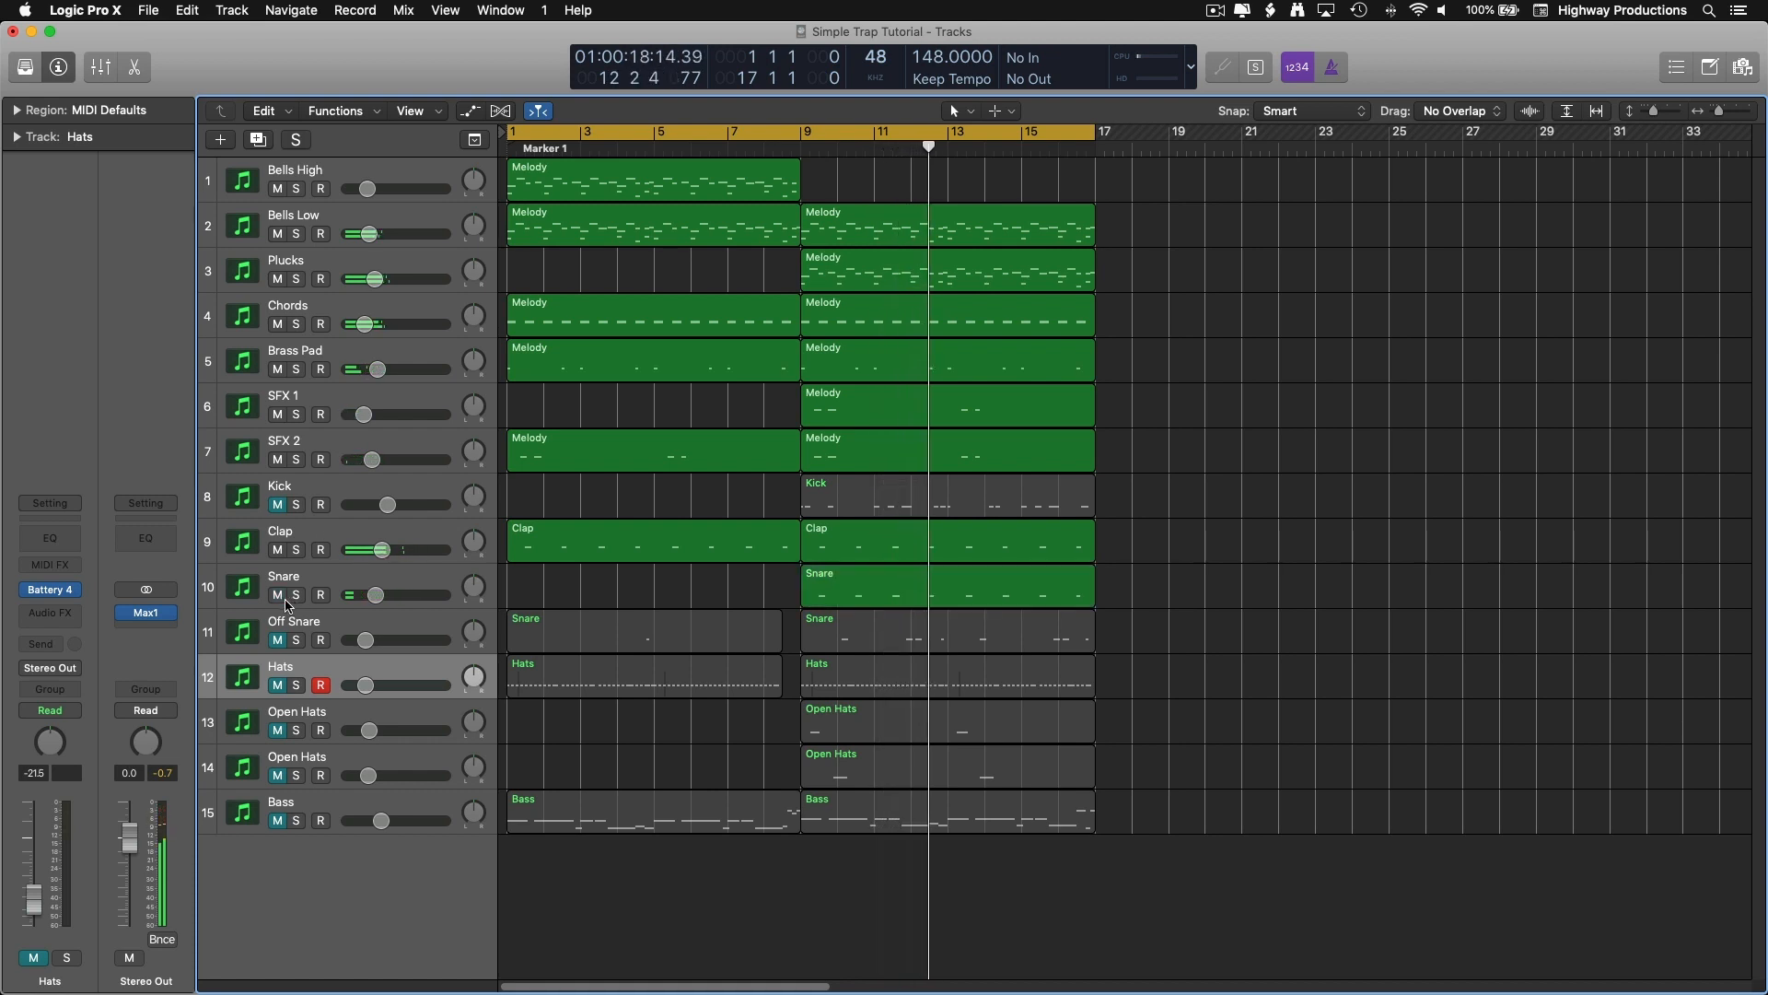
{"action": "left_click", "coordinate": [298, 595]}
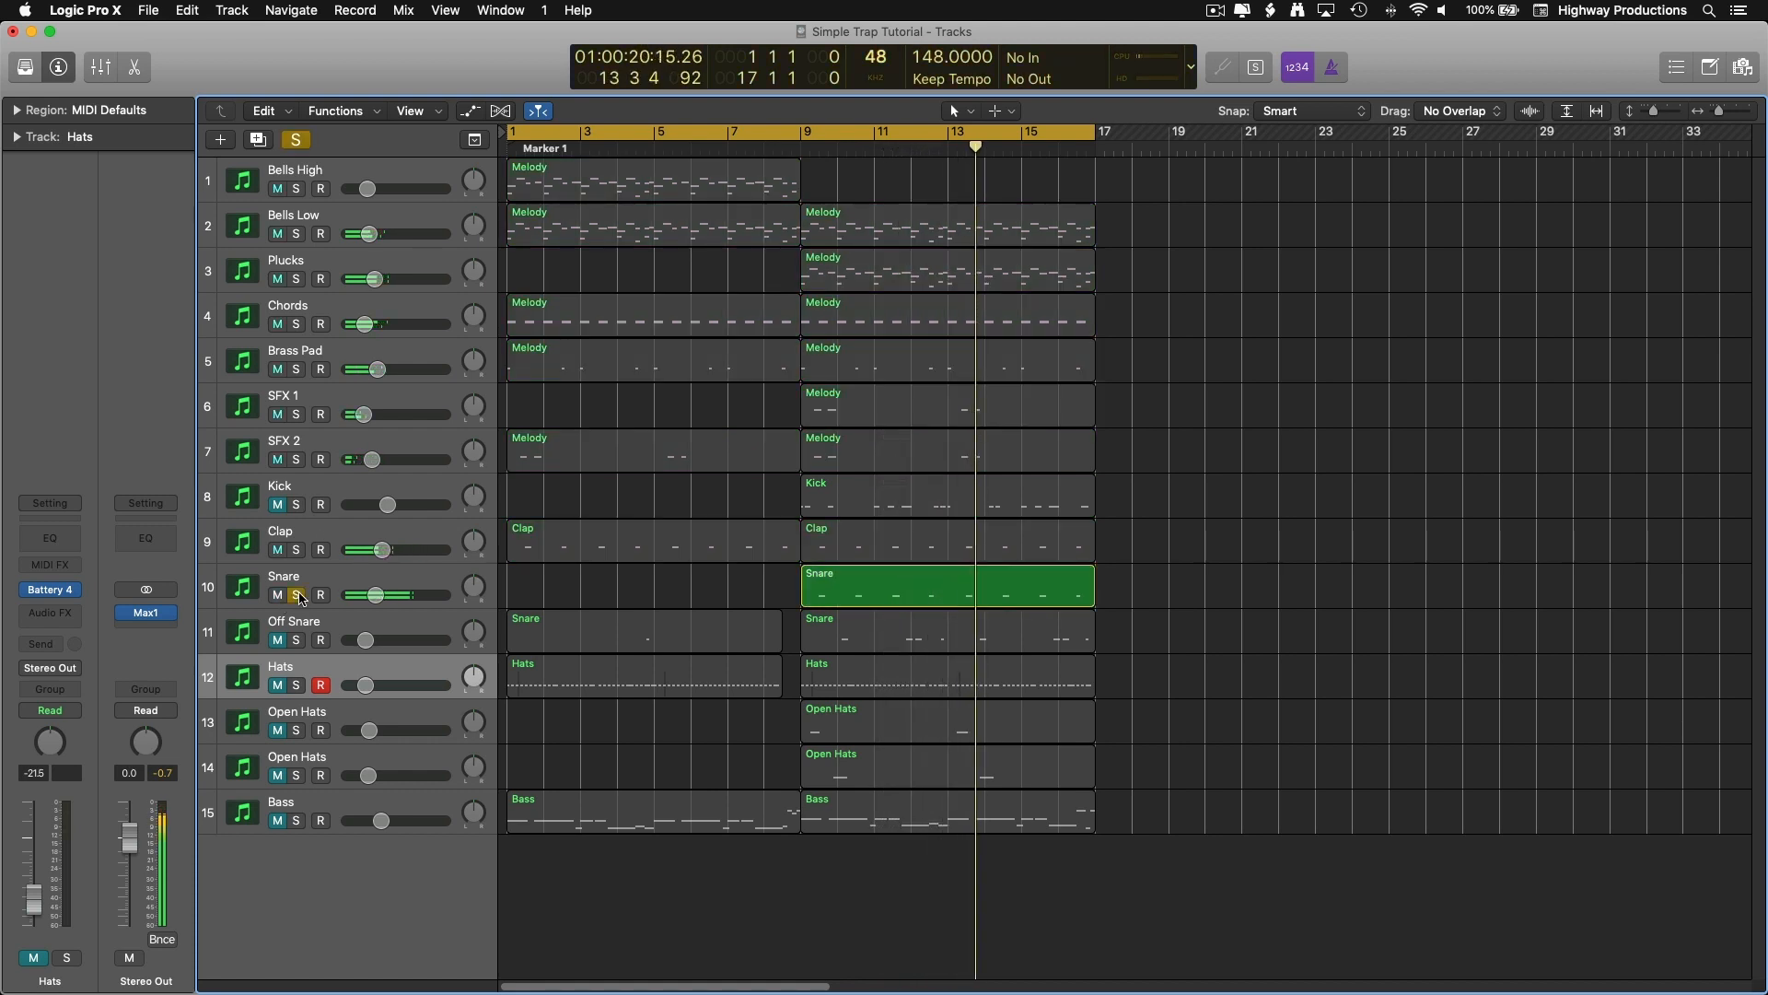
{"action": "left_click", "coordinate": [297, 595]}
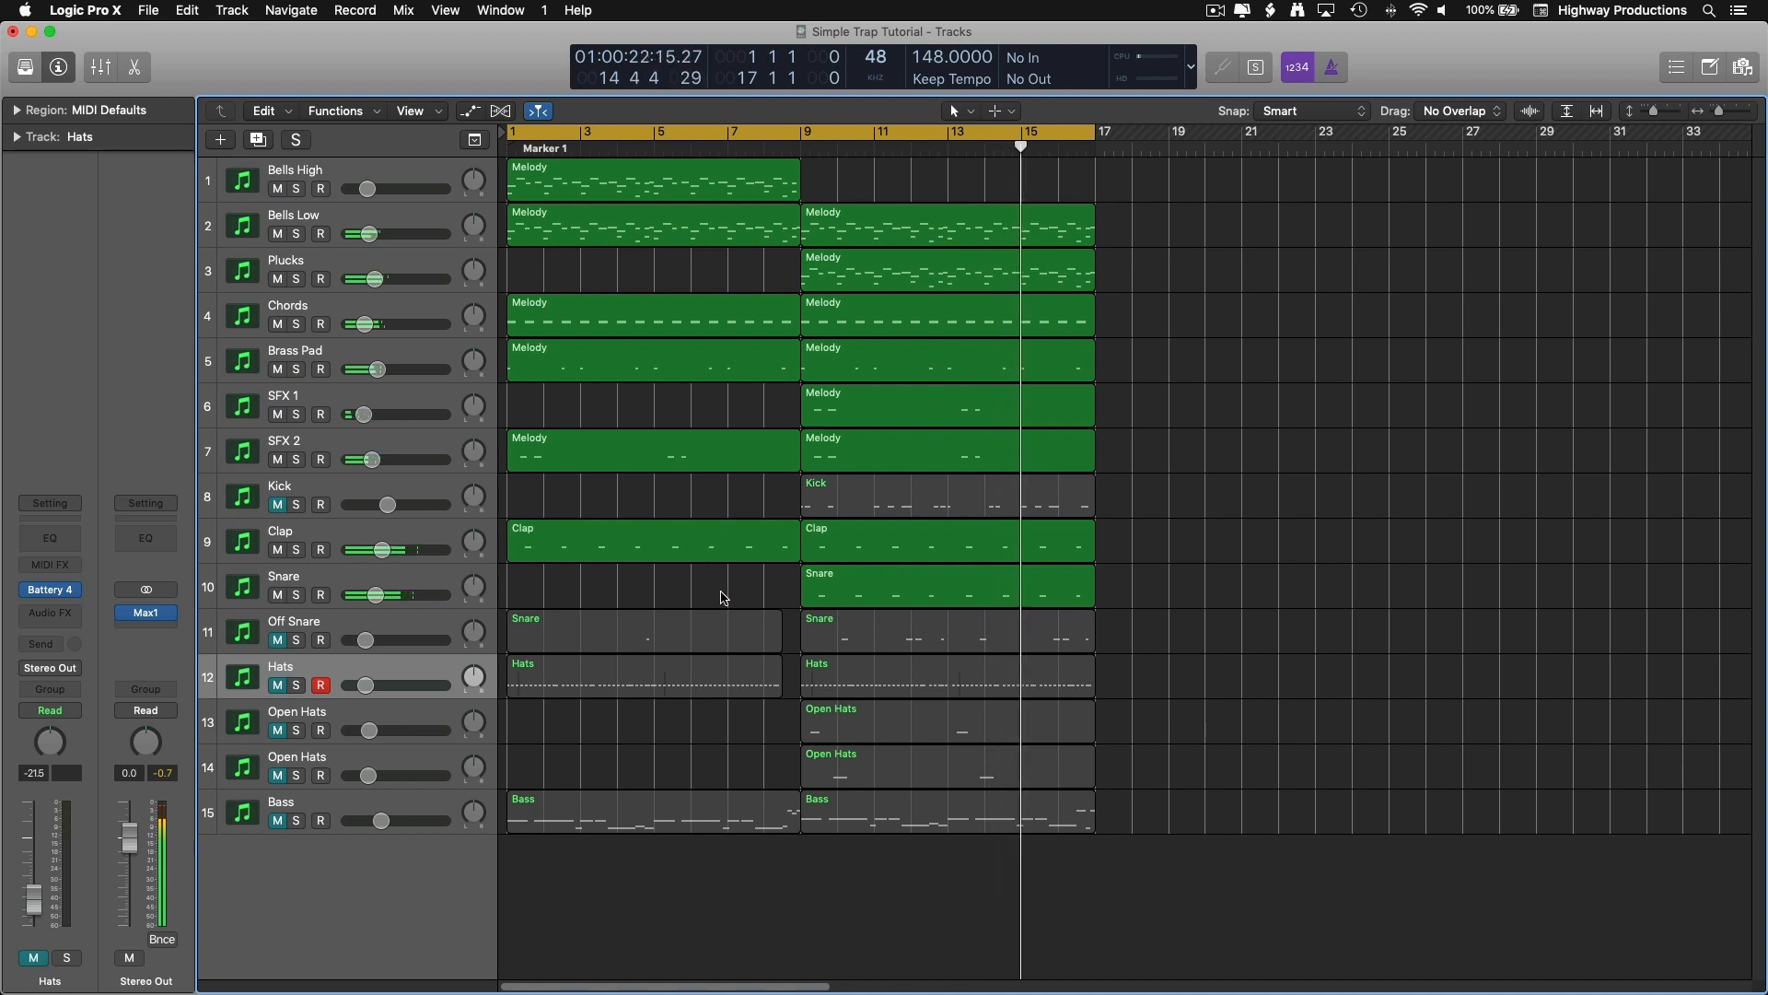
Step: Select the Snare track, stop playback, and select the Clap track to compare their regions
{"action": "left_click", "coordinate": [336, 580]}
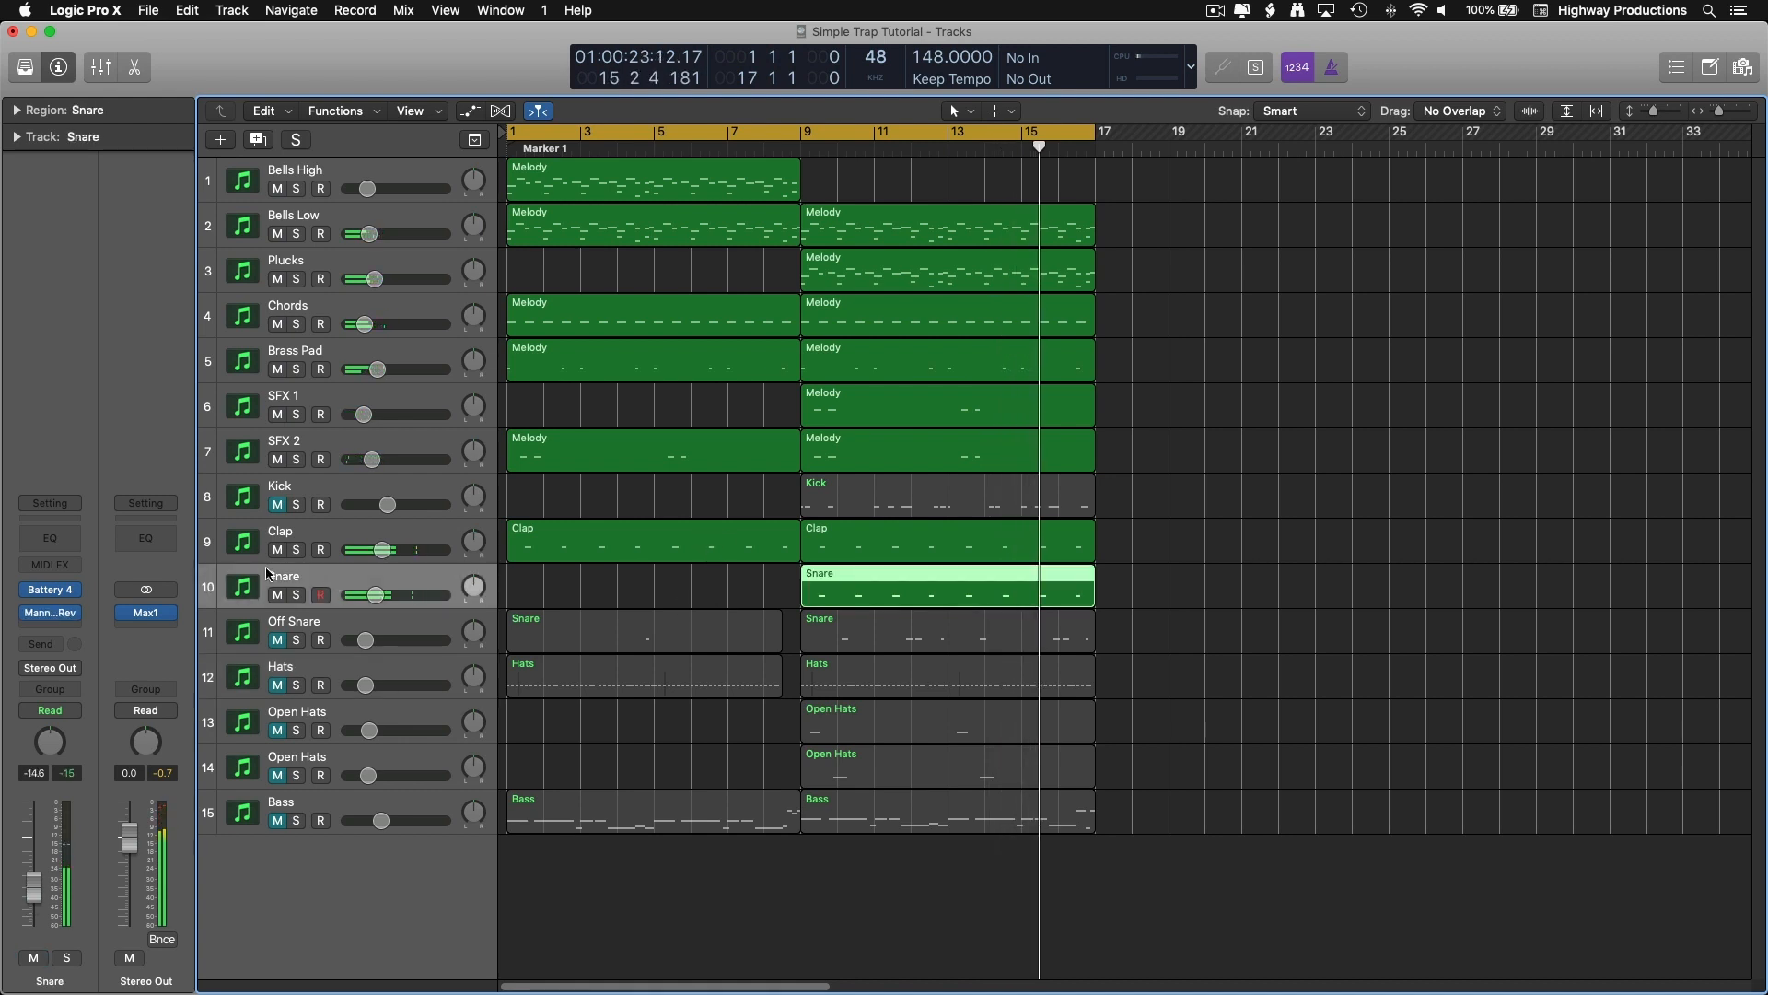
{"action": "left_click", "coordinate": [684, 583]}
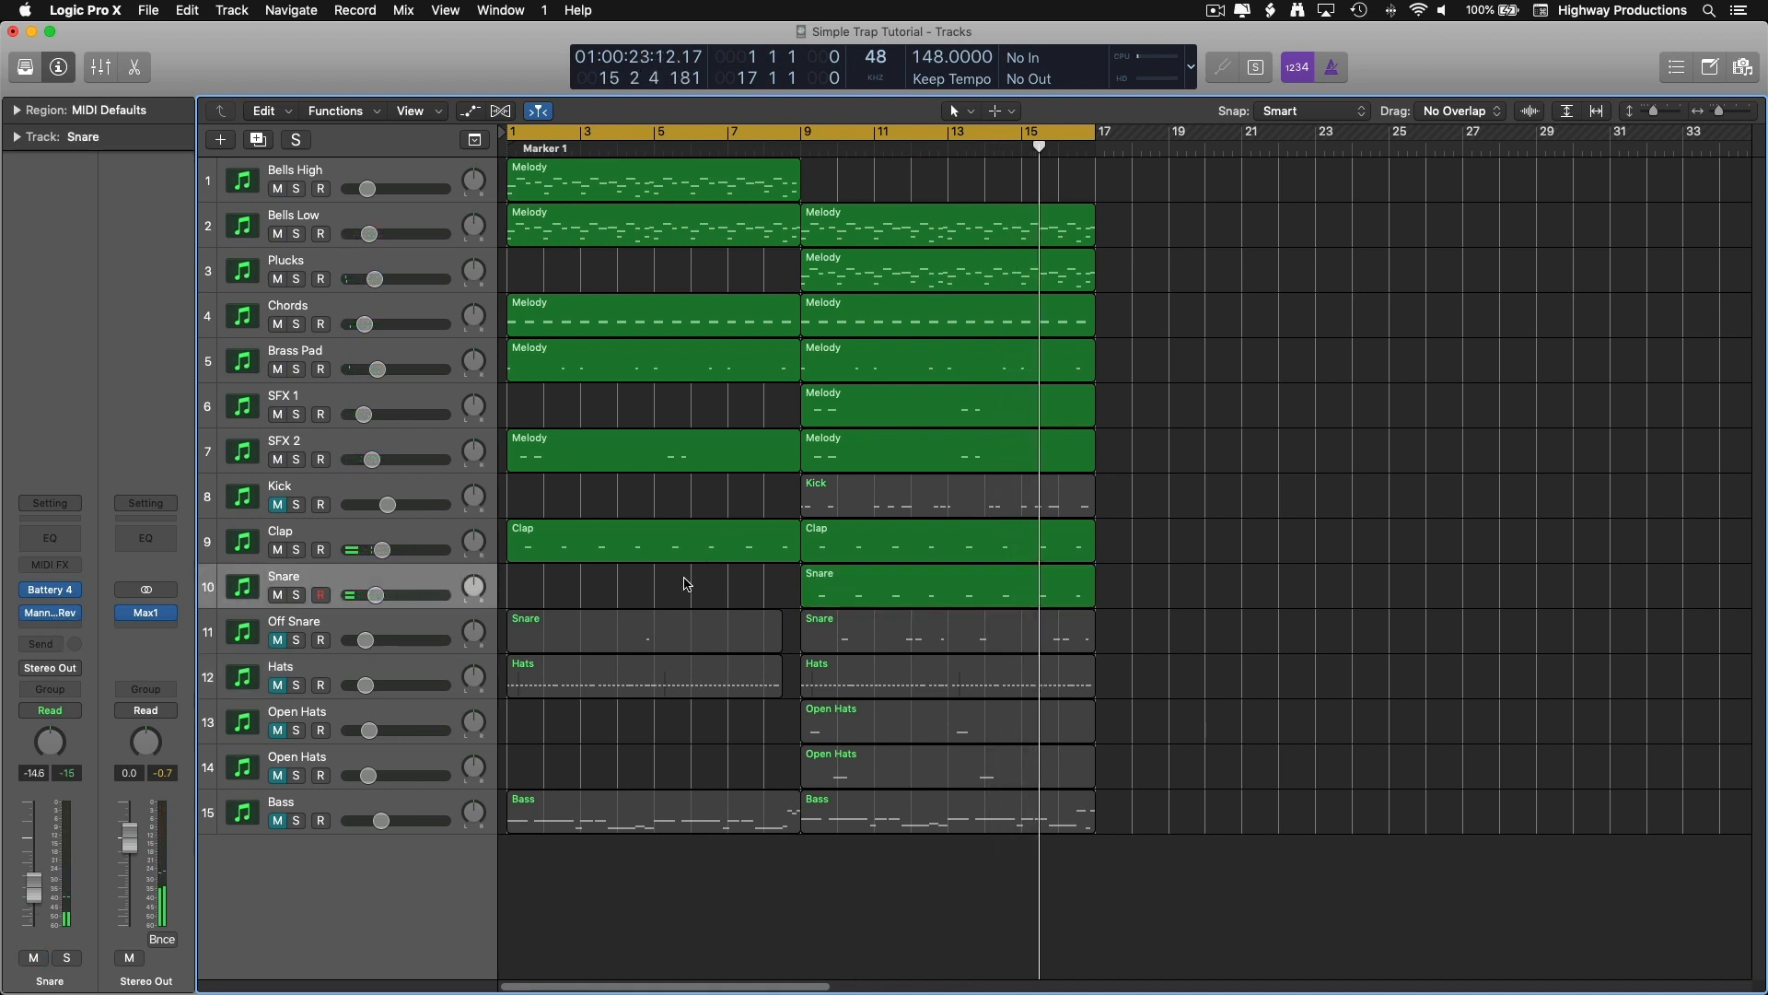
{"action": "left_click", "coordinate": [337, 536]}
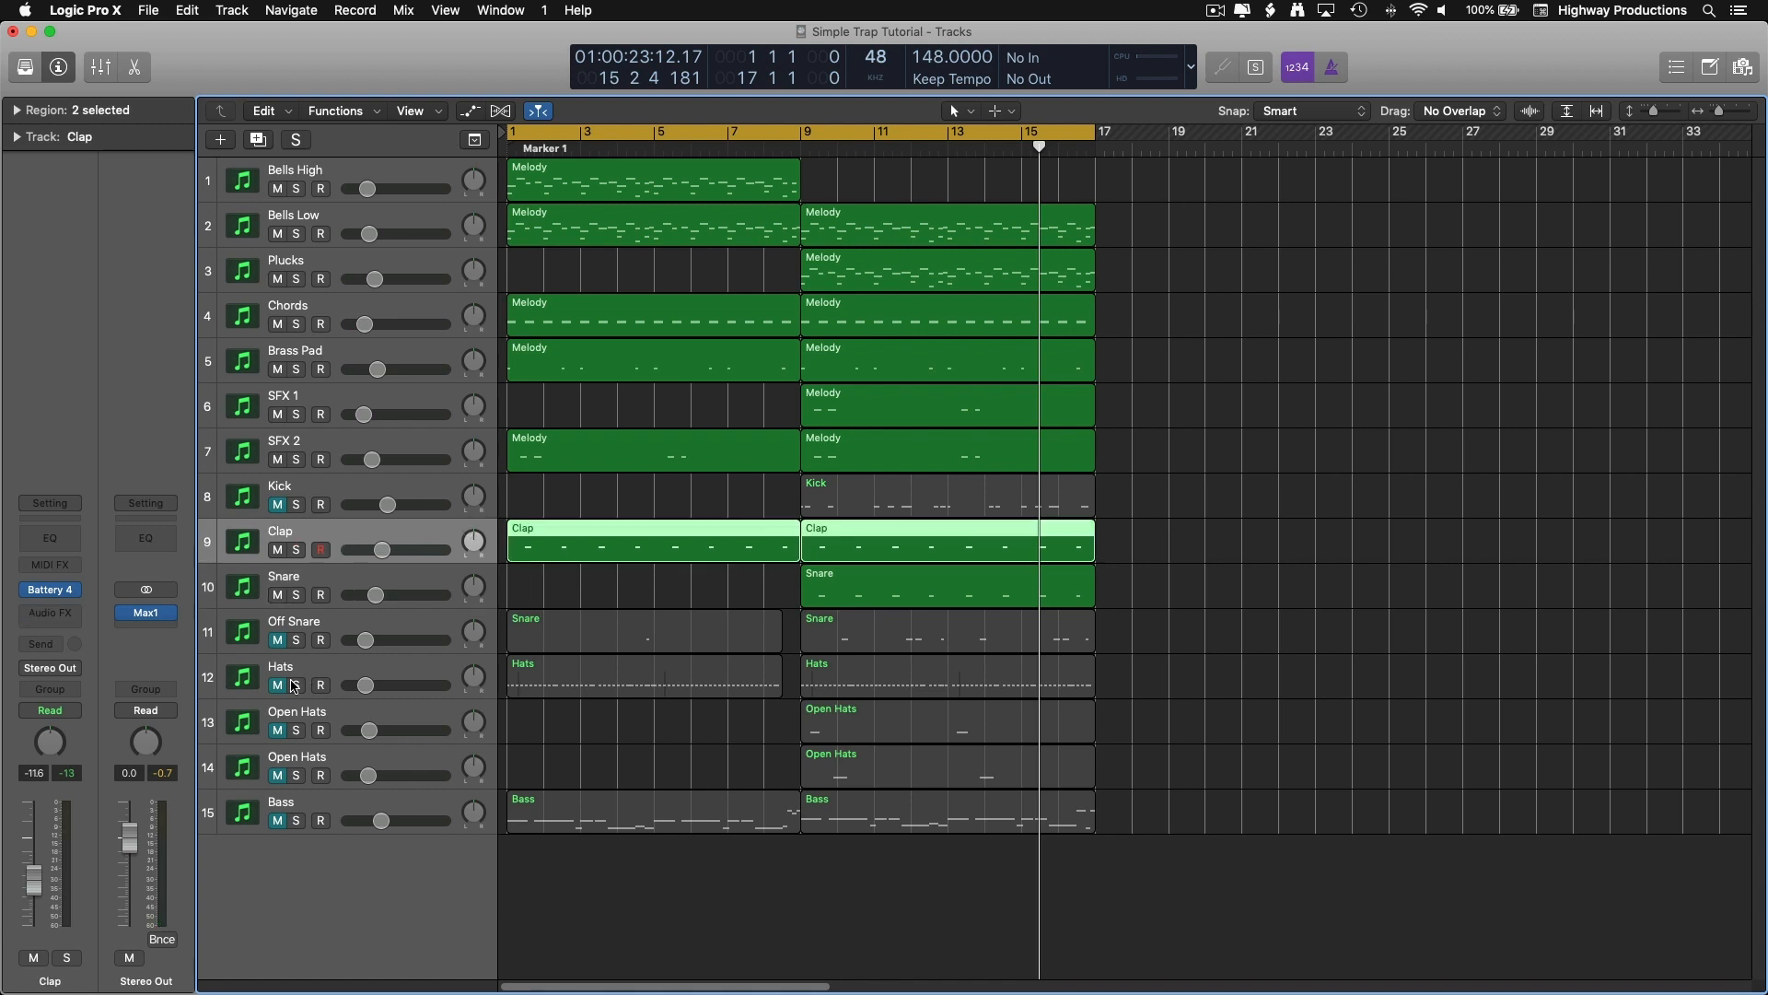
Step: Unmute the Hats track and play the arrangement from the beginning
{"action": "left_click", "coordinate": [277, 686]}
{"action": "key", "text": "Return"}
{"action": "key", "text": "space"}
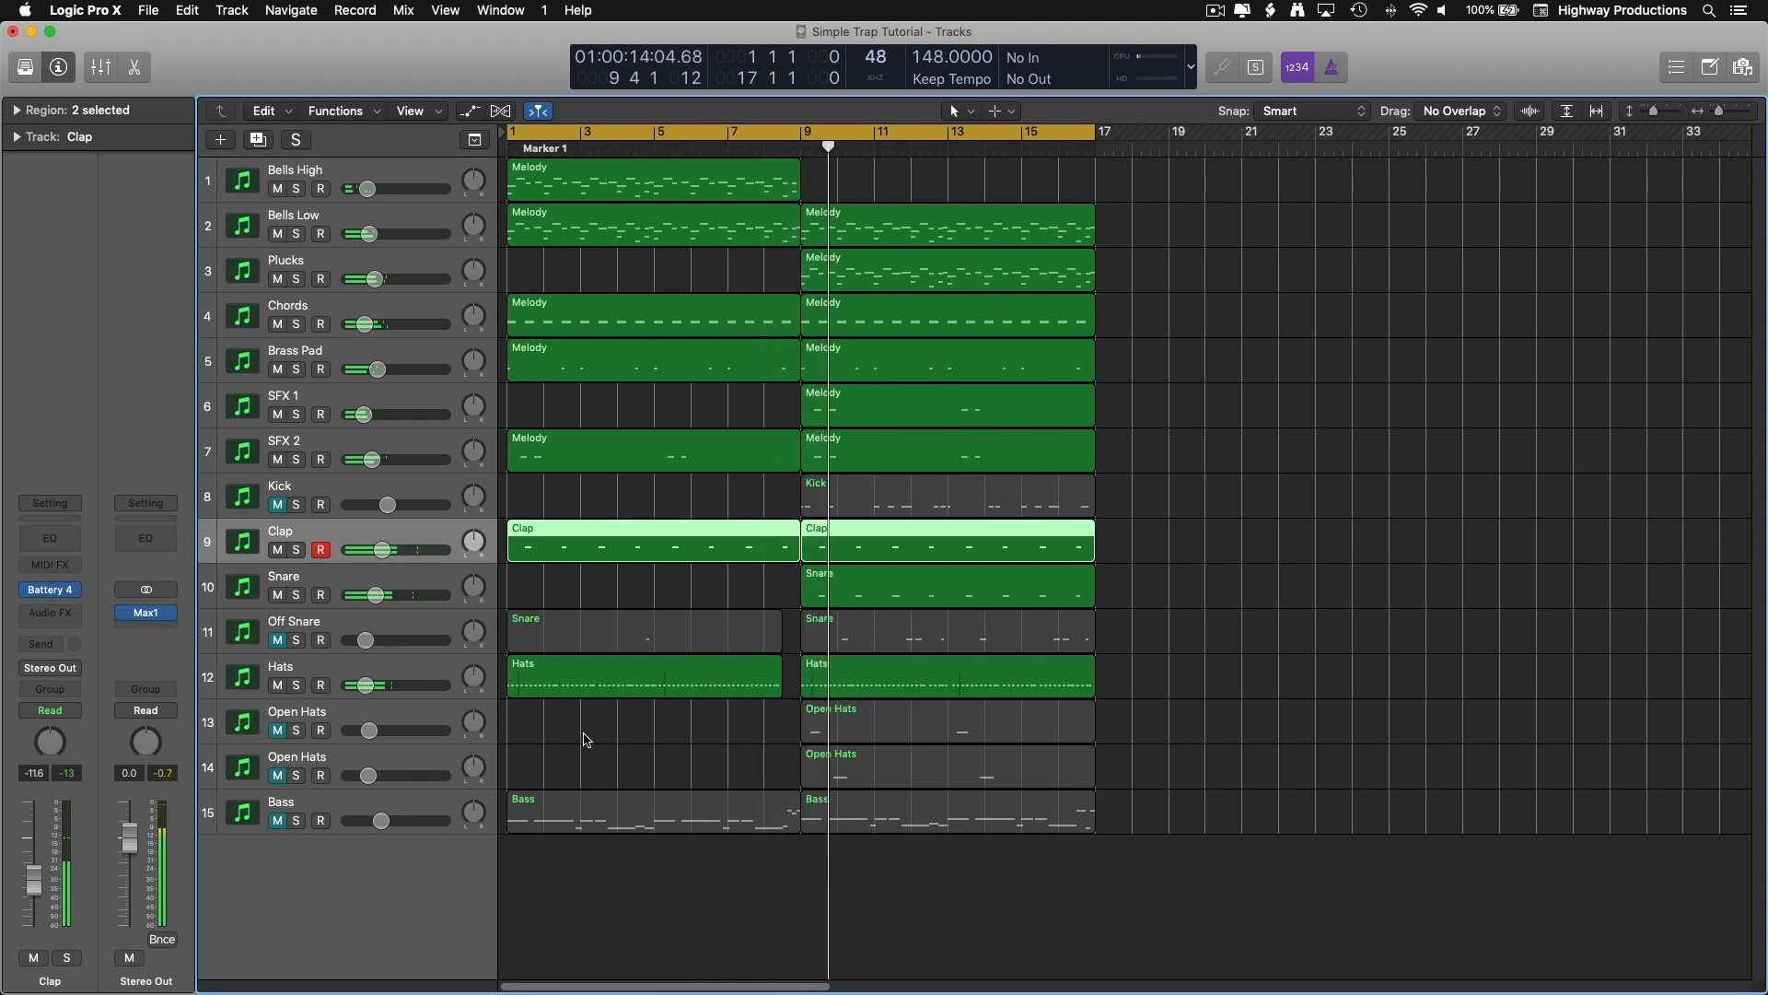
Step: Open the first Hats region in the Piano Roll and examine its hi-hat rolls and note spacing across the pattern
{"action": "double_click", "coordinate": [589, 679]}
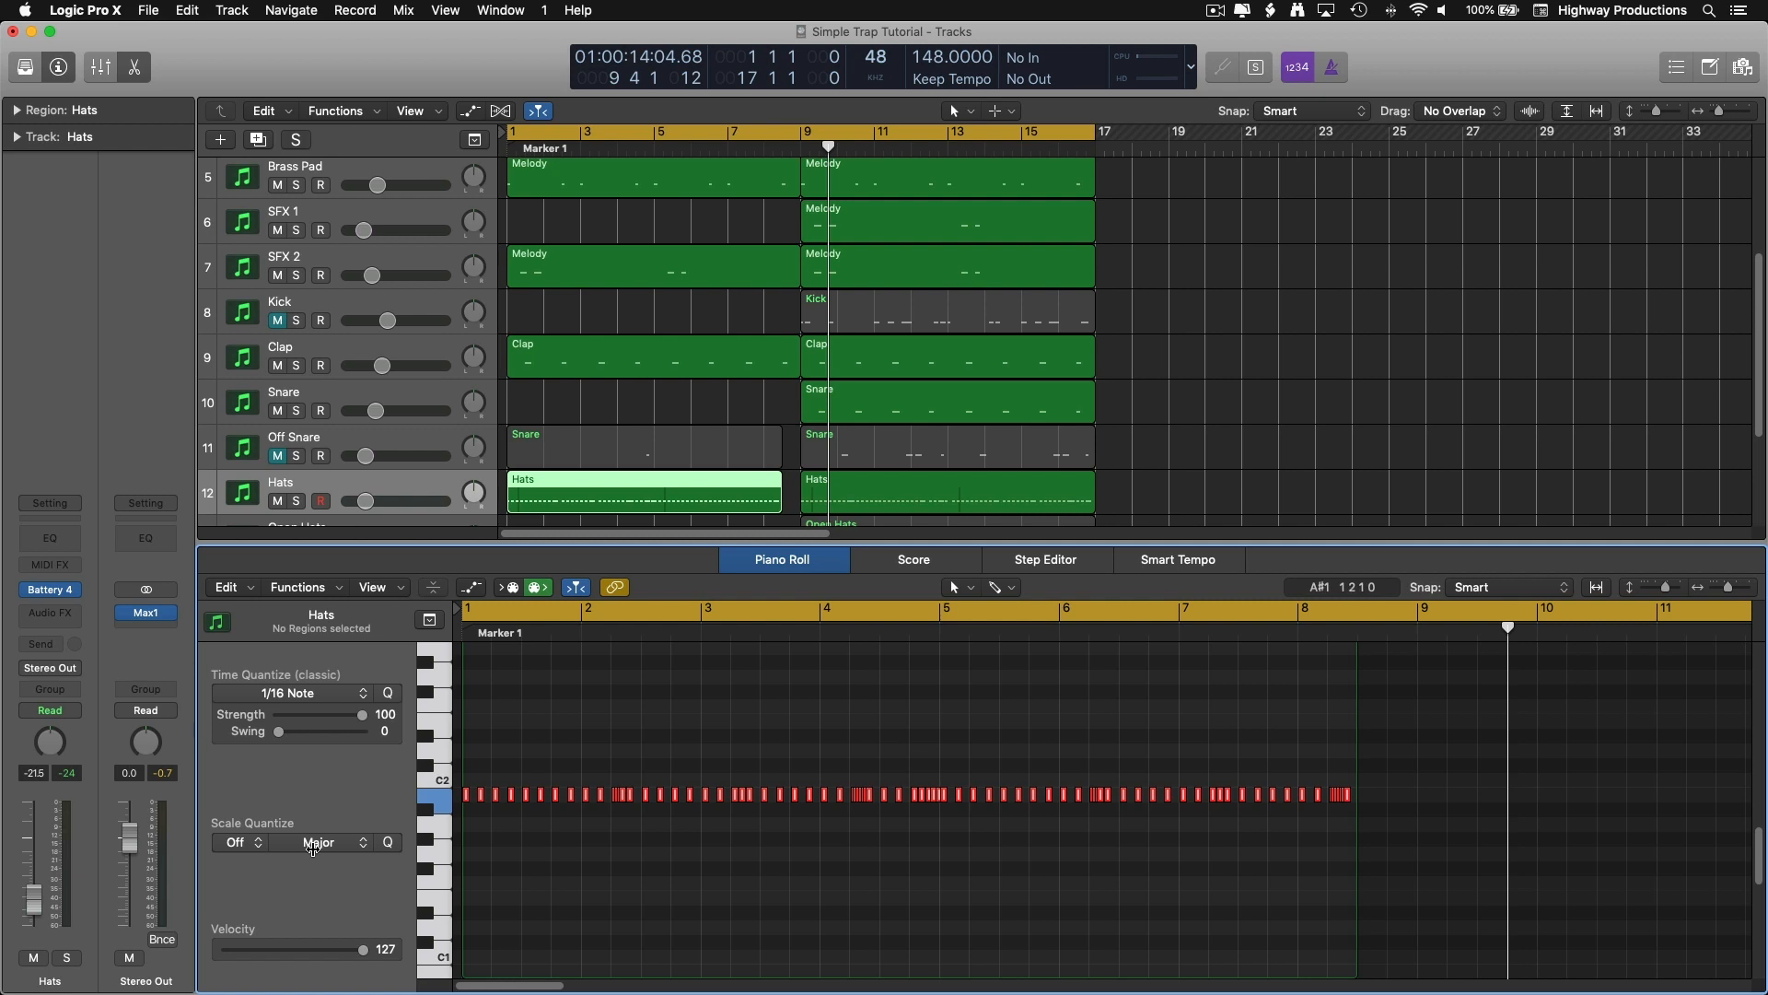
{"action": "left_click", "coordinate": [659, 863]}
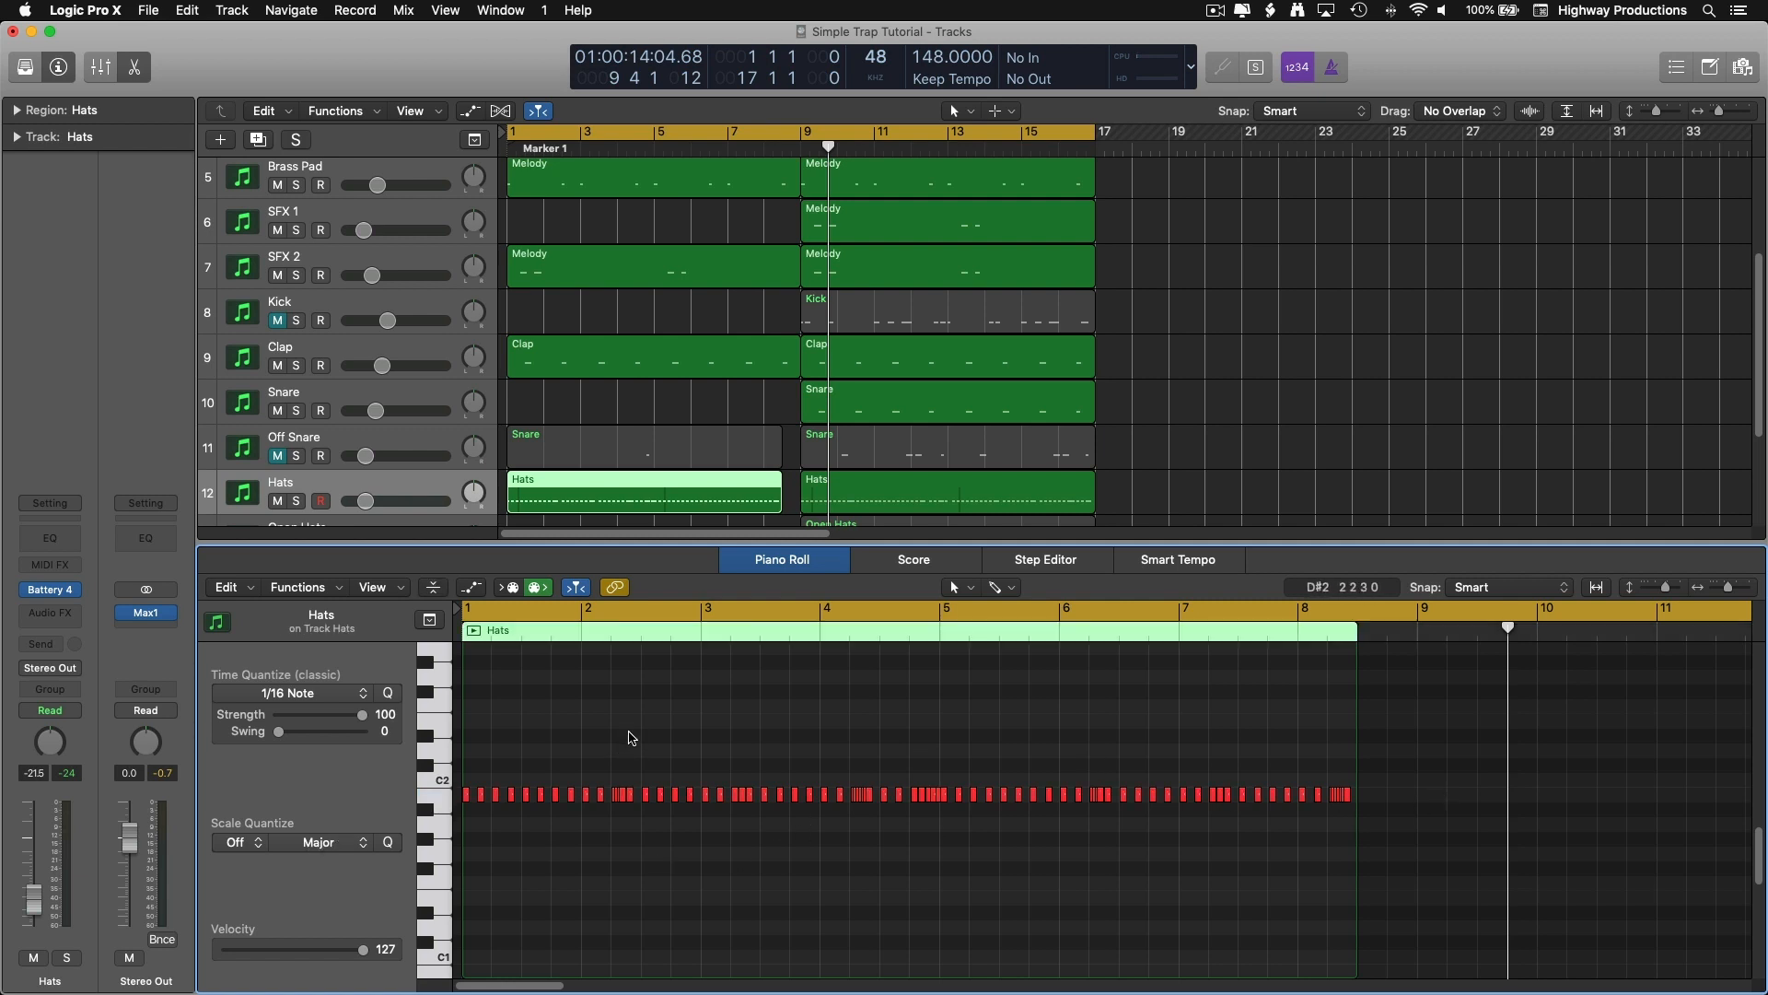
{"action": "key", "text": "super+Right"}
{"action": "key", "text": "super+Right"}
{"action": "key", "text": "super+Right"}
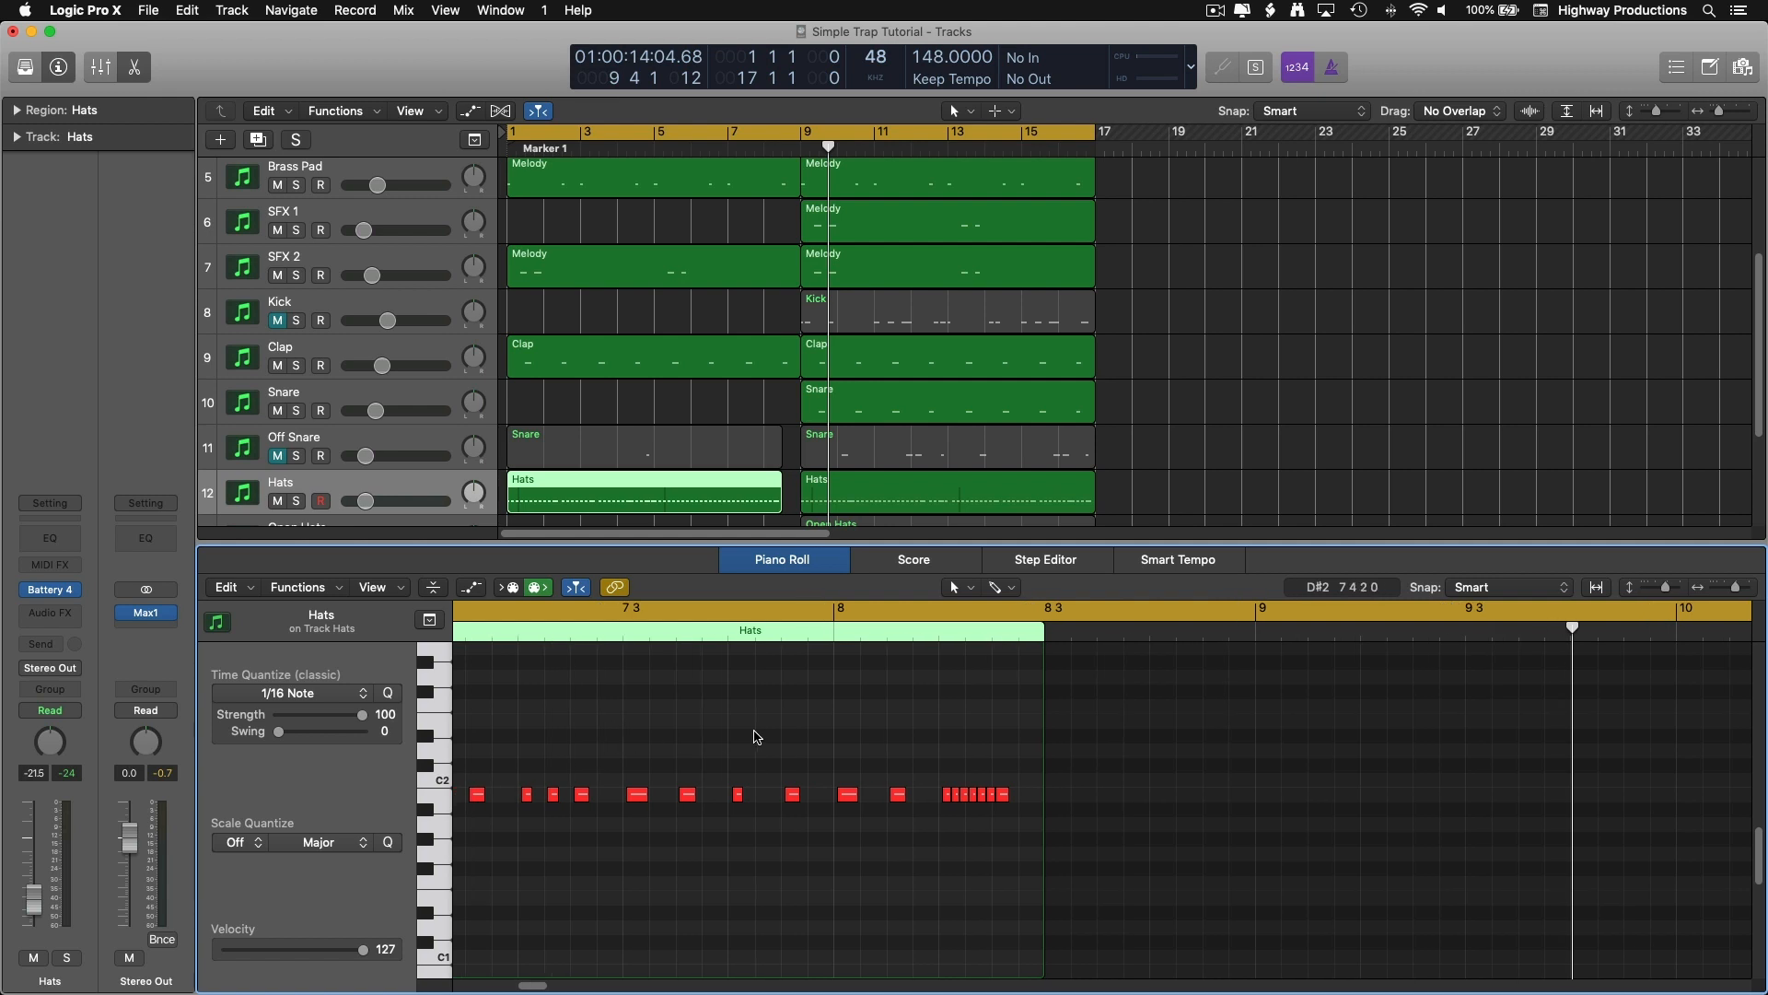
{"action": "scroll", "coordinate": [756, 736], "scroll_direction": "left", "scroll_amount": 10}
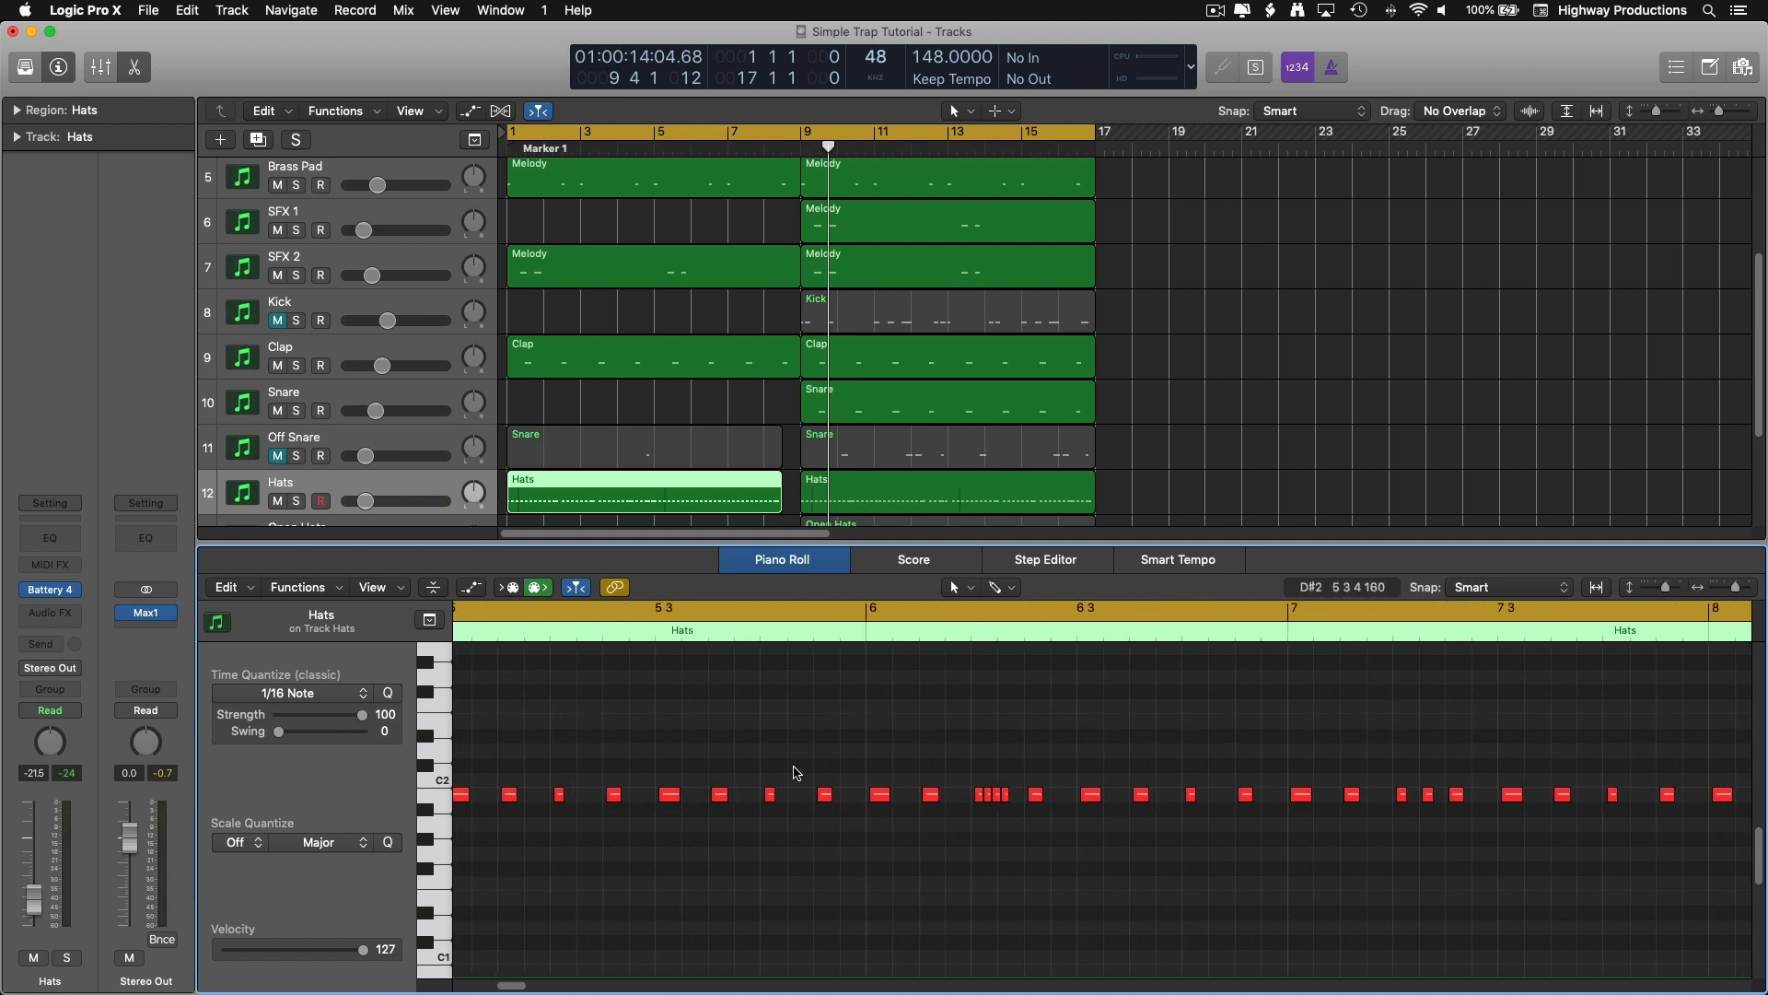
{"action": "left_click_drag", "start_coordinate": [1559, 838], "coordinate": [44, 718]}
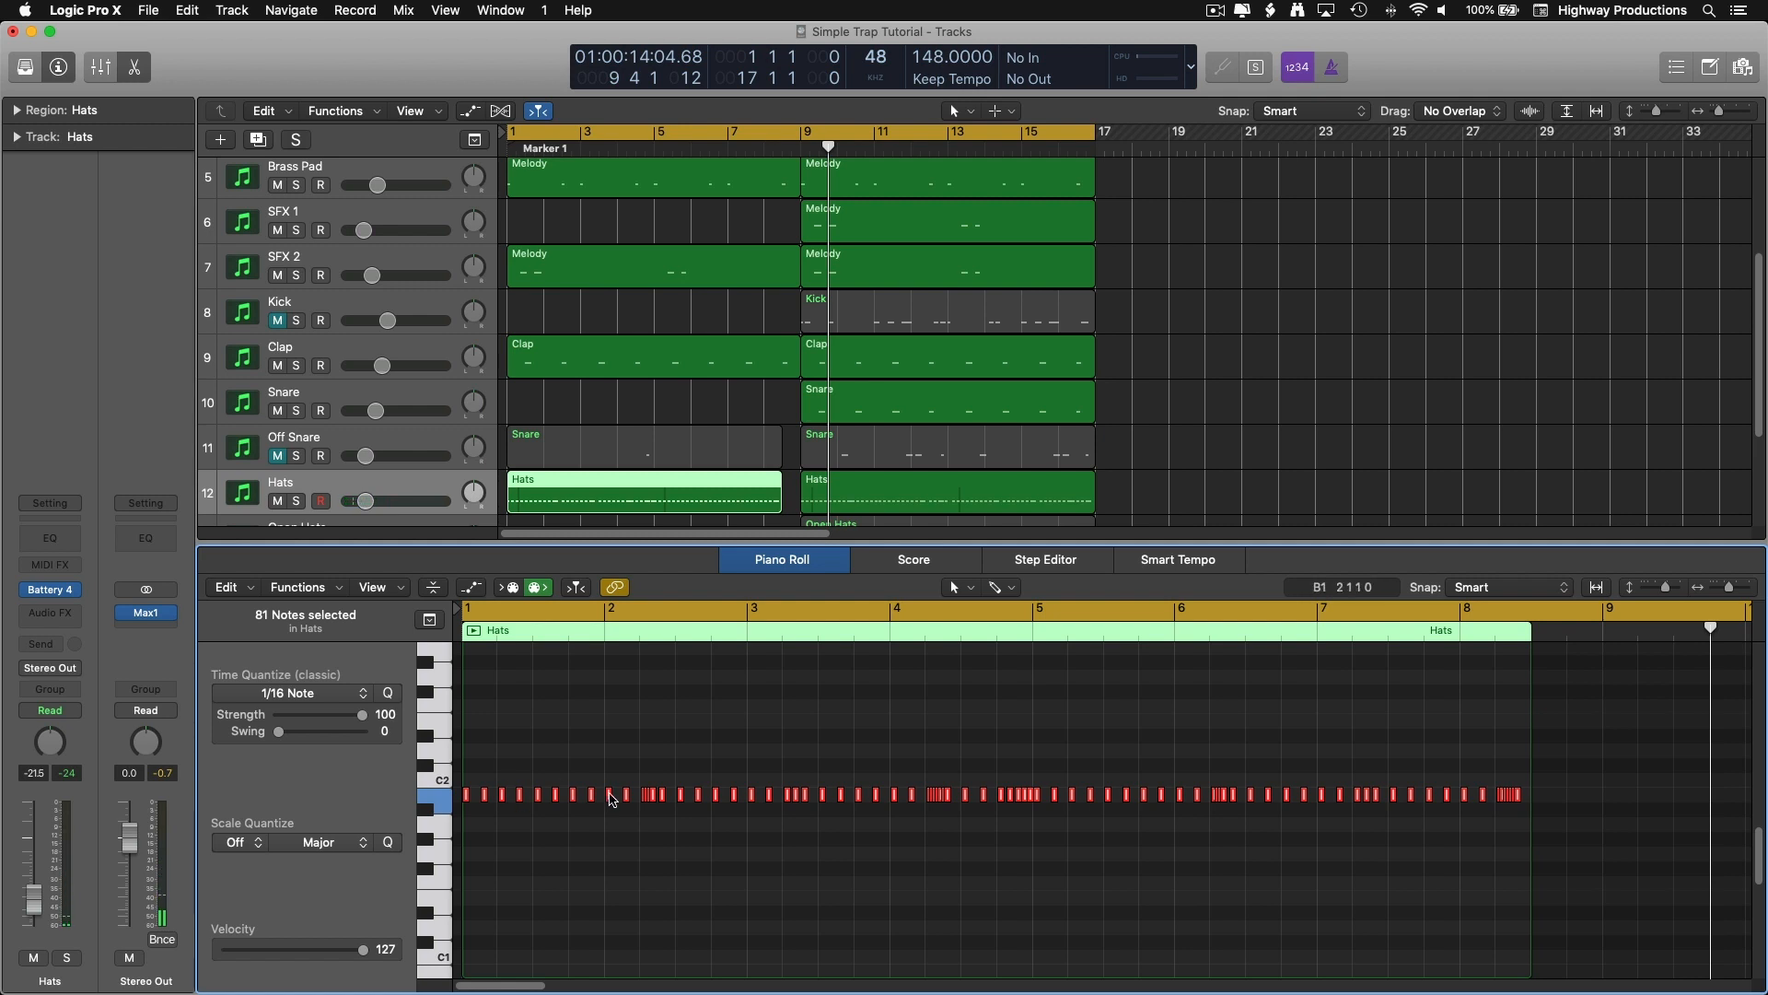
{"action": "key", "text": "super+Right"}
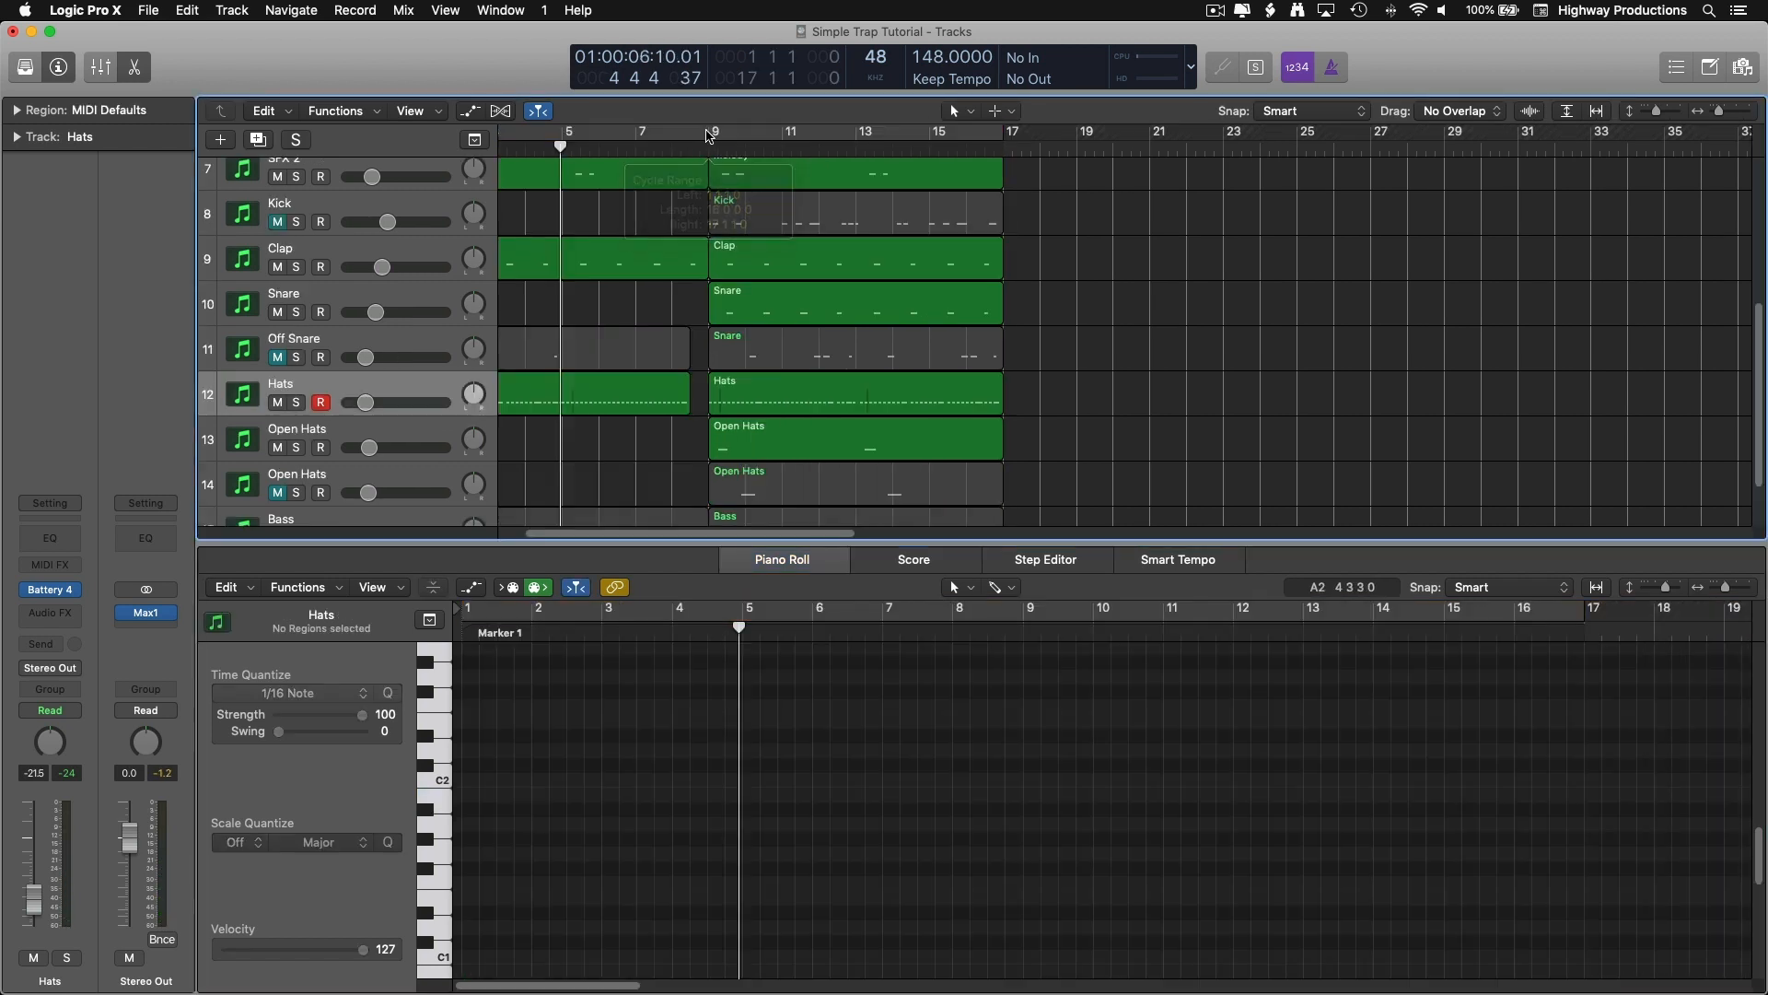
Step: Set the cycle range to bars 9 to 17 and play it, switching the first Open Hats track's solo on and off
{"action": "left_click_drag", "start_coordinate": [711, 138], "coordinate": [1006, 147]}
{"action": "key", "text": "space"}
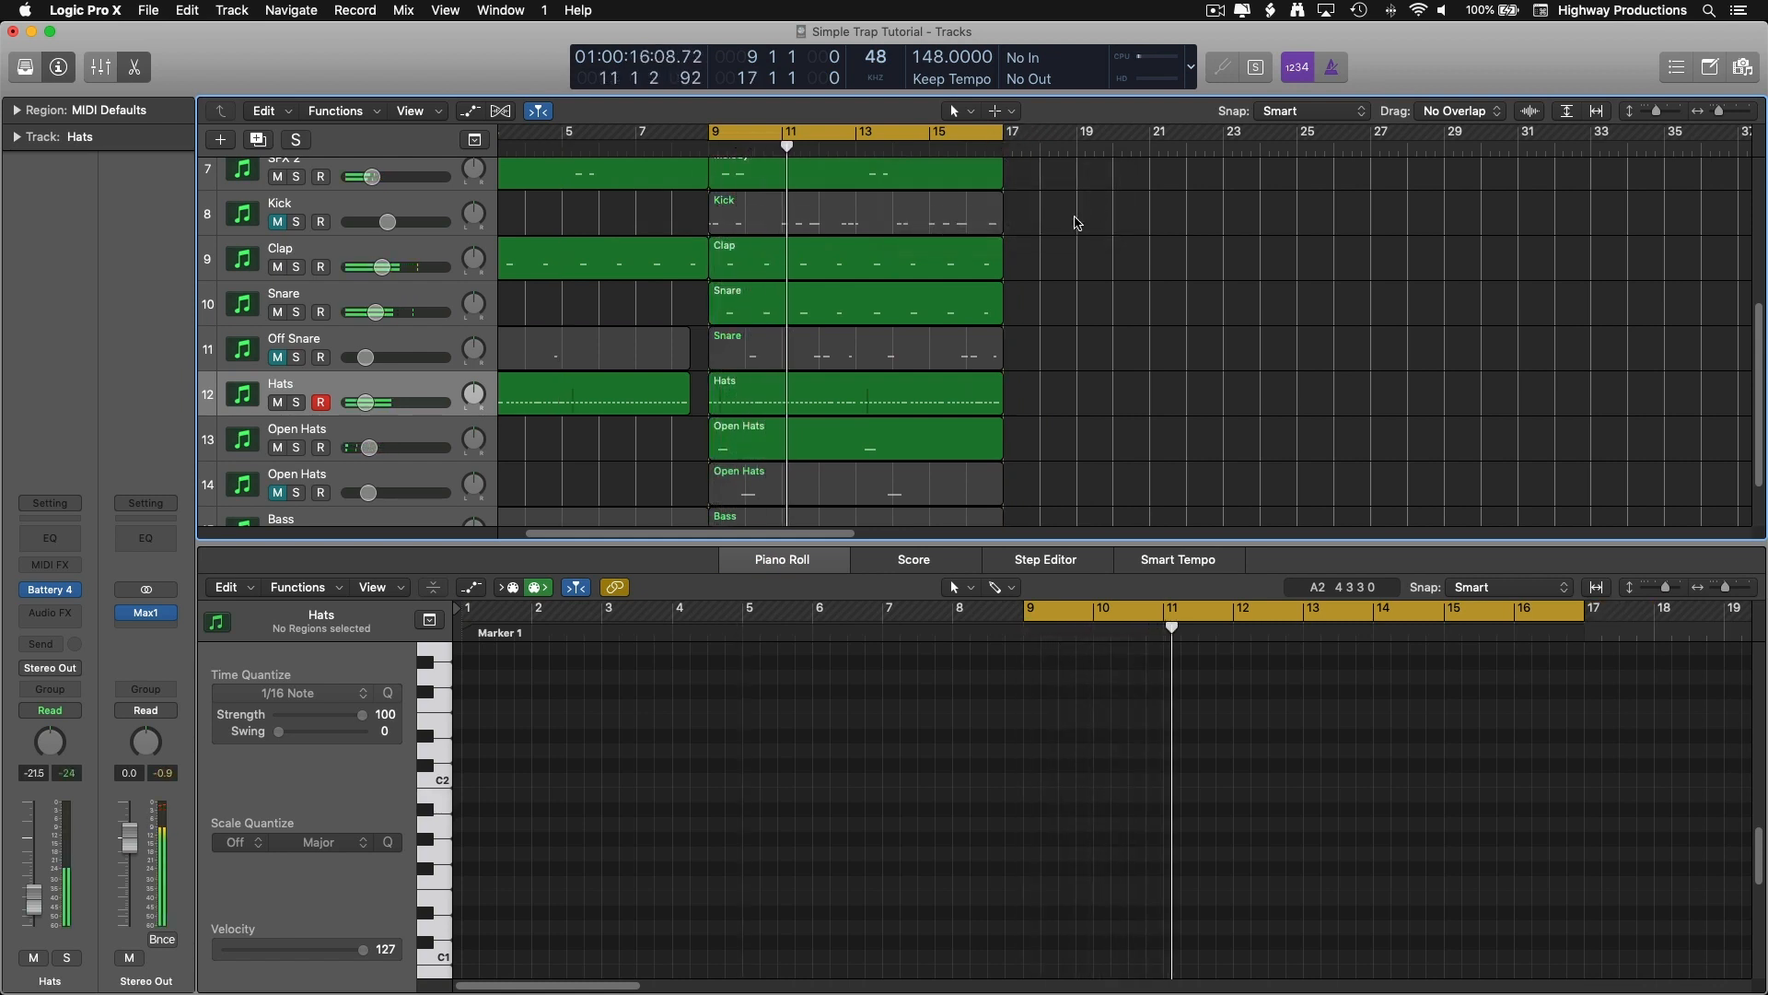
{"action": "left_click", "coordinate": [300, 449]}
{"action": "left_click", "coordinate": [299, 448]}
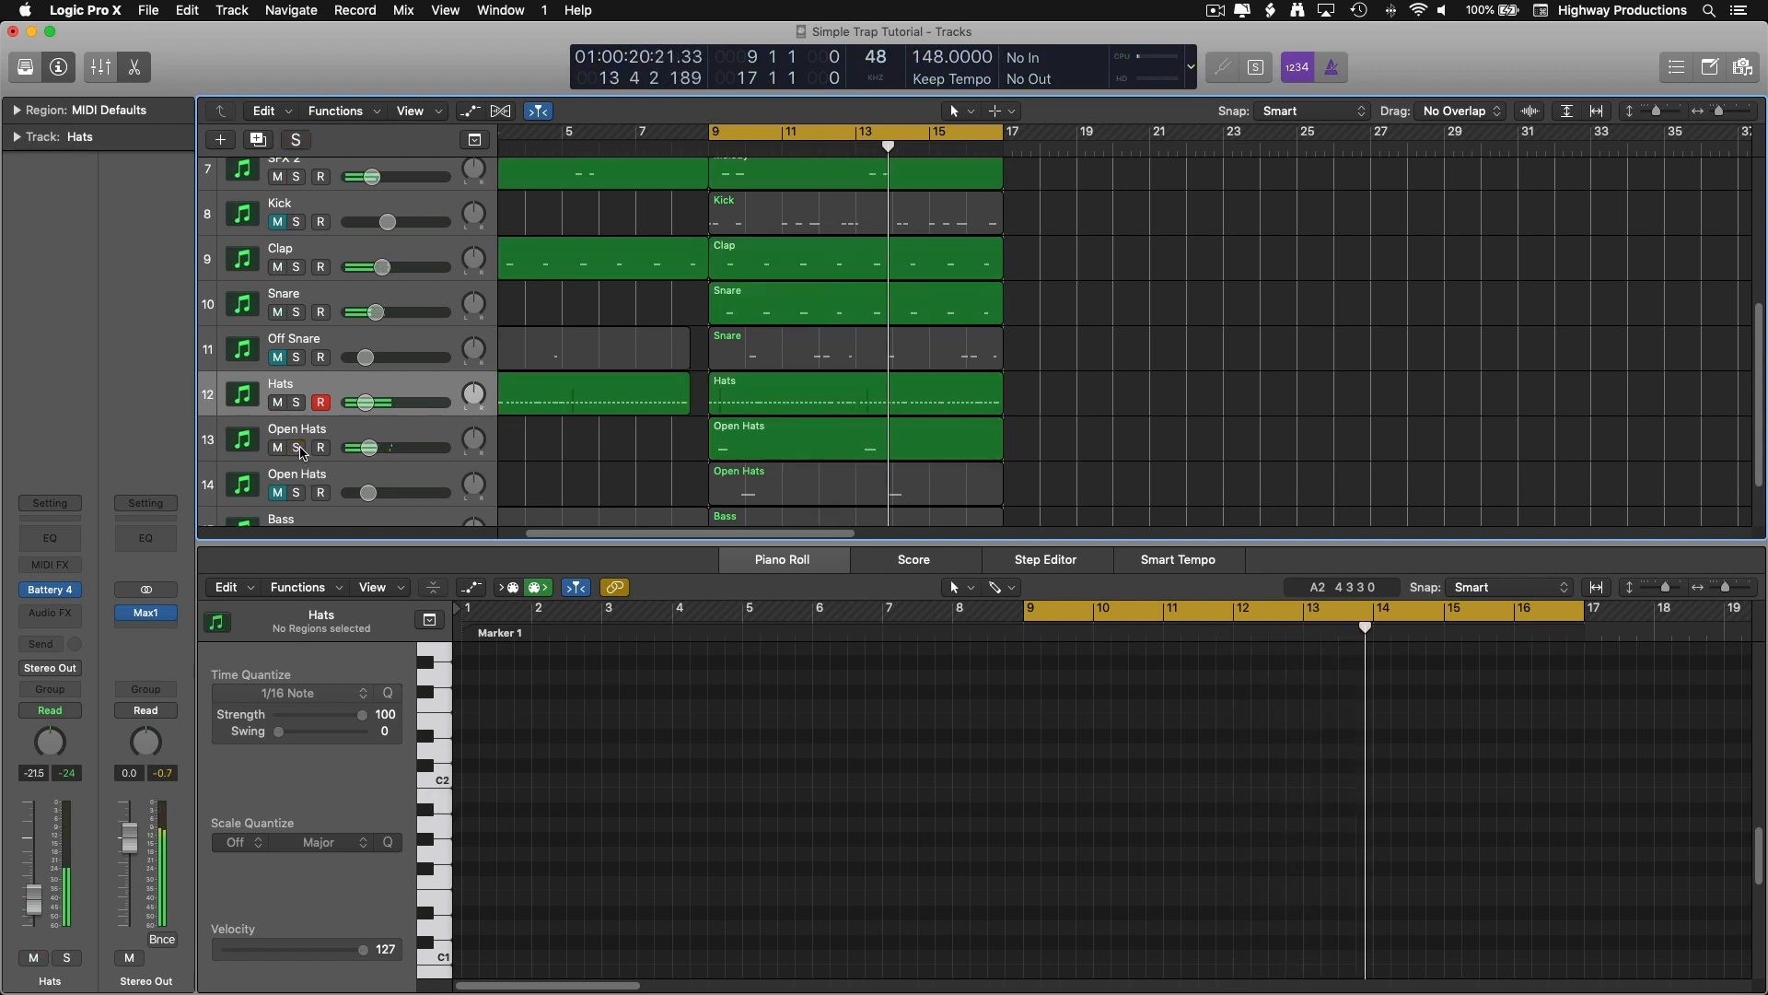
Step: Unmute the second Open Hats track and select the Hats region at bar 9 to view its notes
{"action": "left_click", "coordinate": [277, 492]}
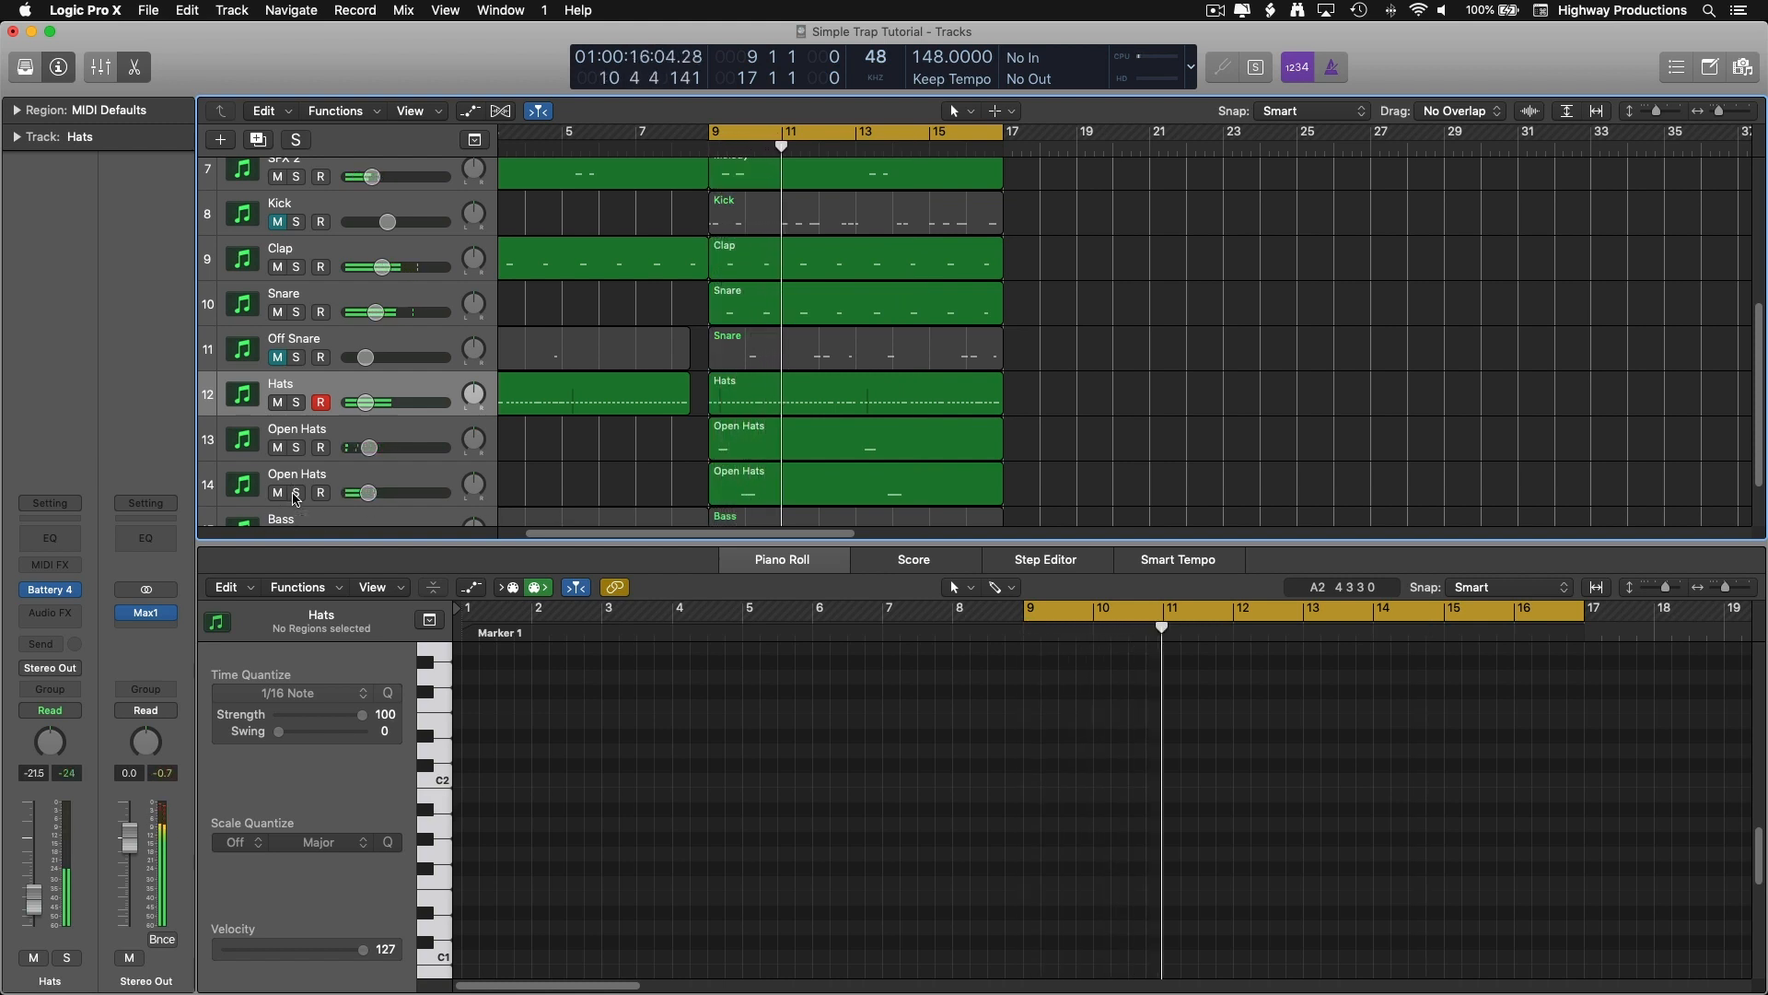
{"action": "left_click", "coordinate": [801, 403]}
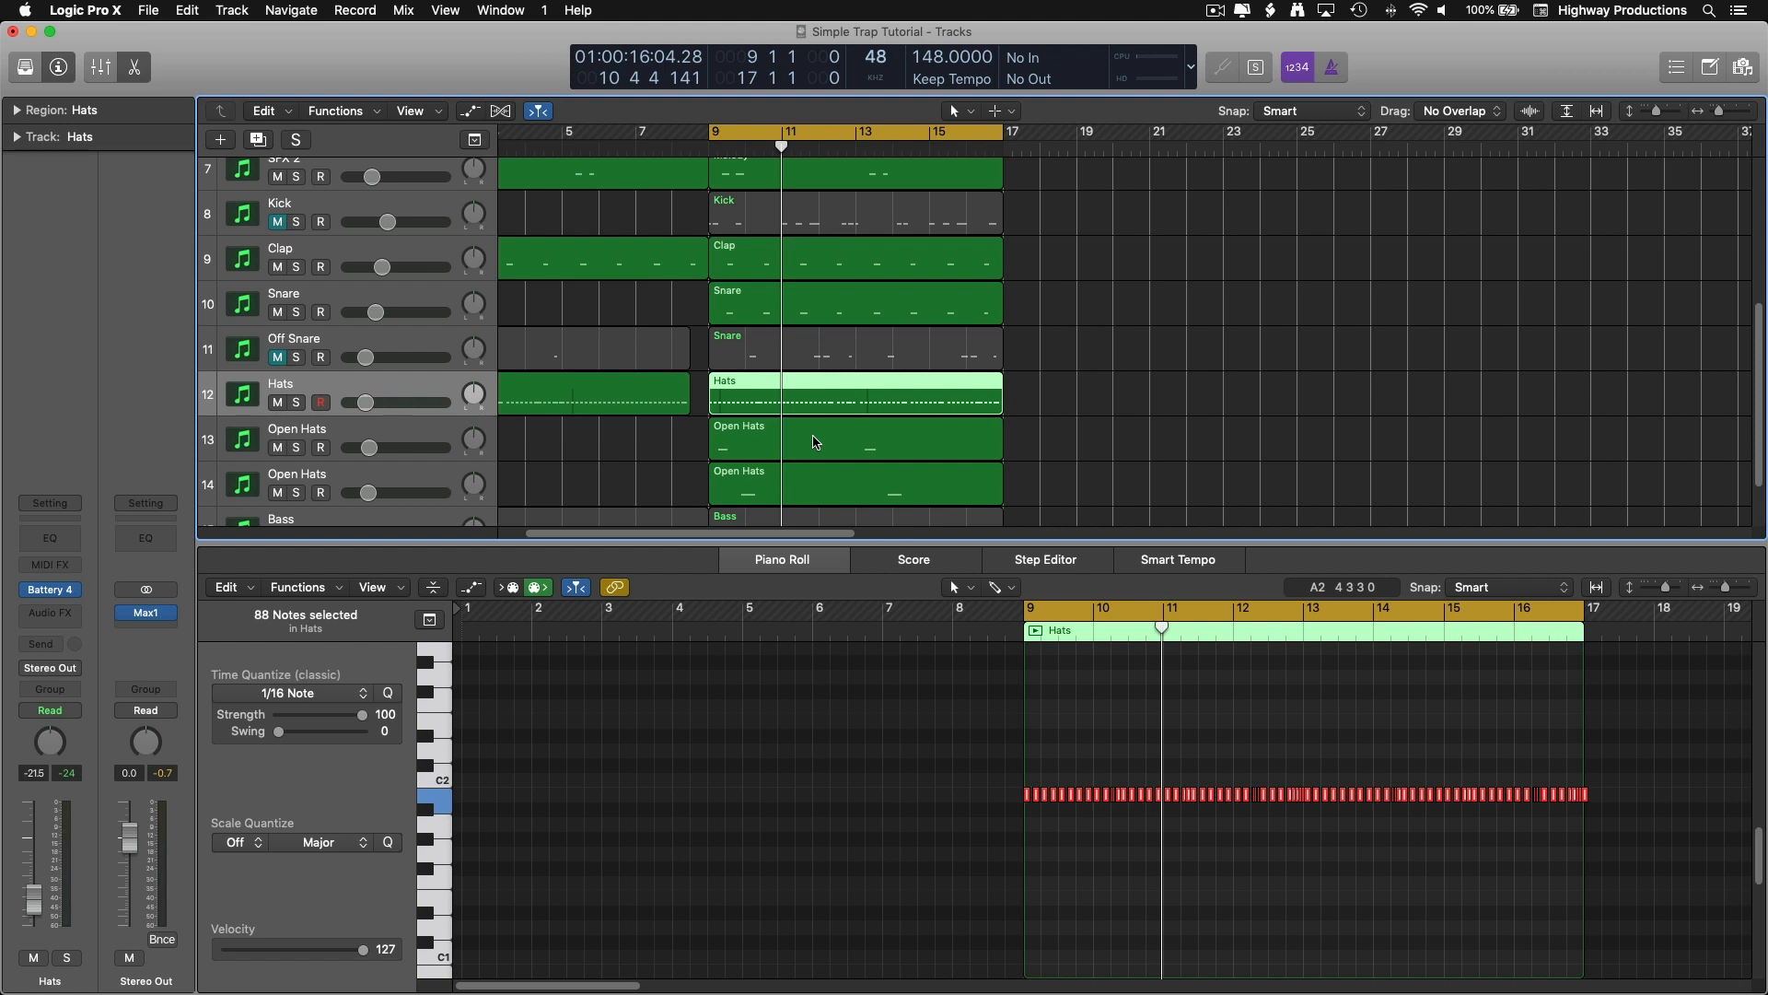
{"action": "scroll", "coordinate": [456, 451], "scroll_direction": "down", "scroll_amount": 2}
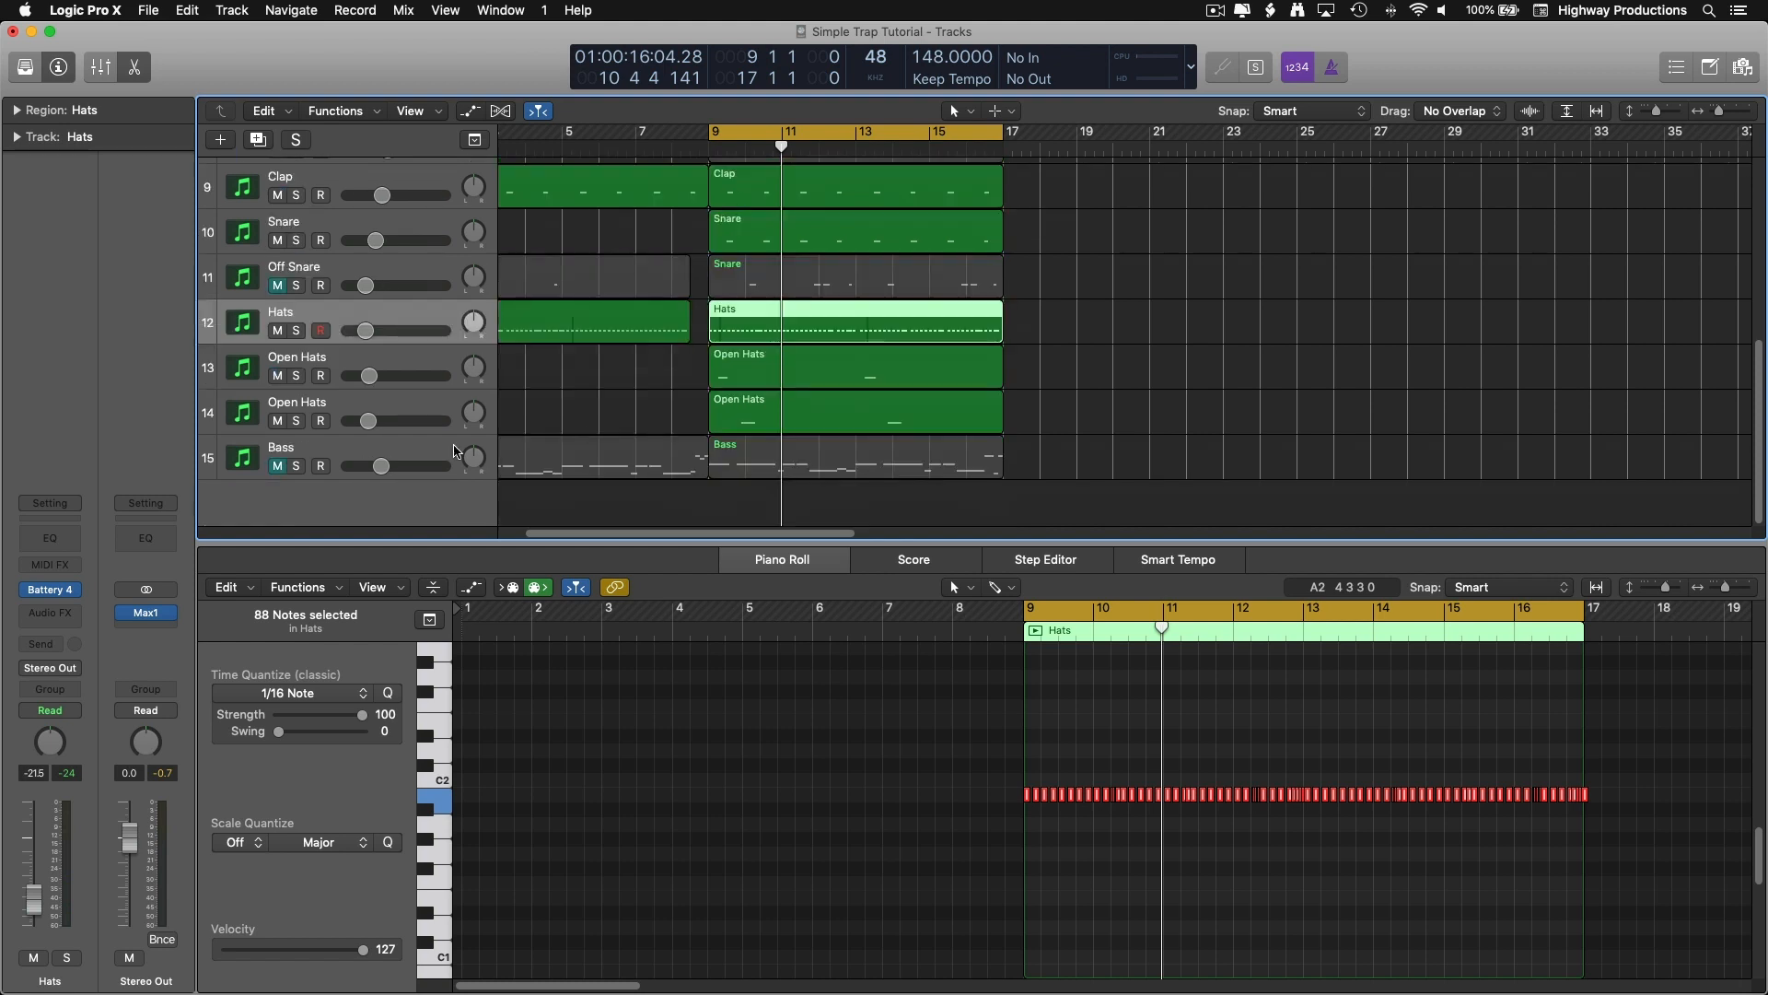
Step: Unmute the Bass track, extend the cycle range back to bar 1, play it, and select the first Bass region to view its notes
{"action": "left_click", "coordinate": [277, 466]}
{"action": "left_click_drag", "start_coordinate": [710, 143], "coordinate": [507, 140]}
{"action": "key", "text": "space"}
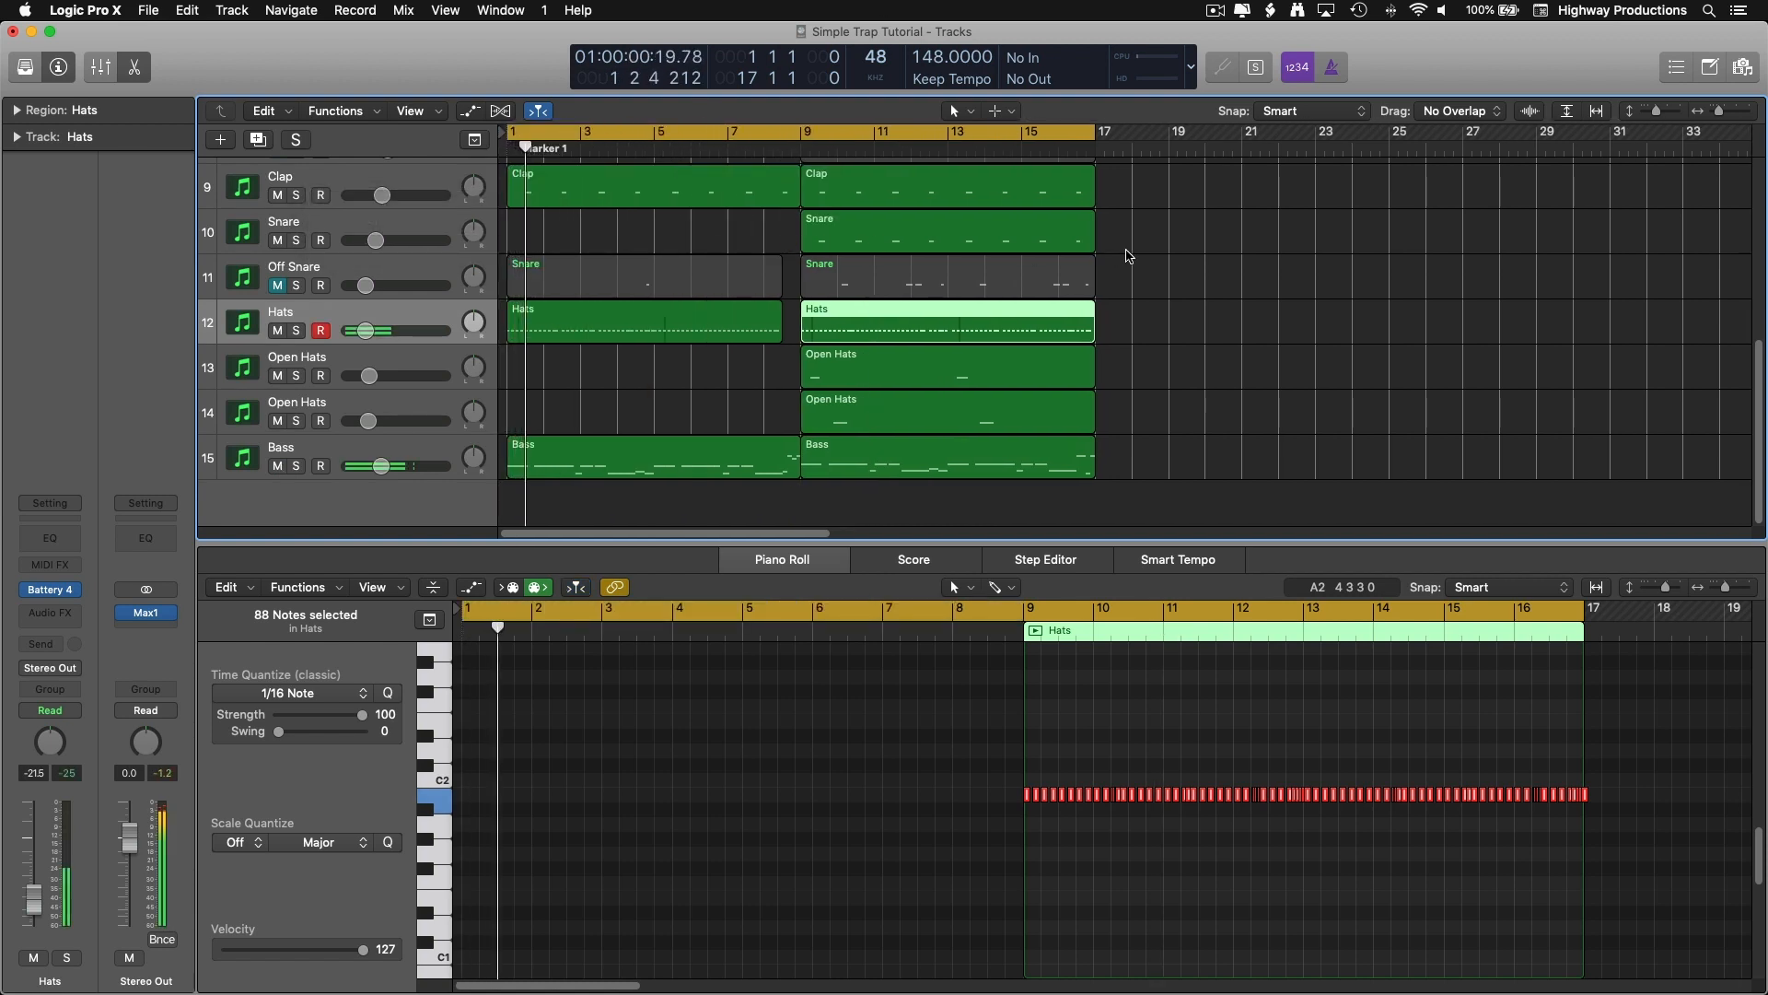
{"action": "left_click", "coordinate": [770, 391]}
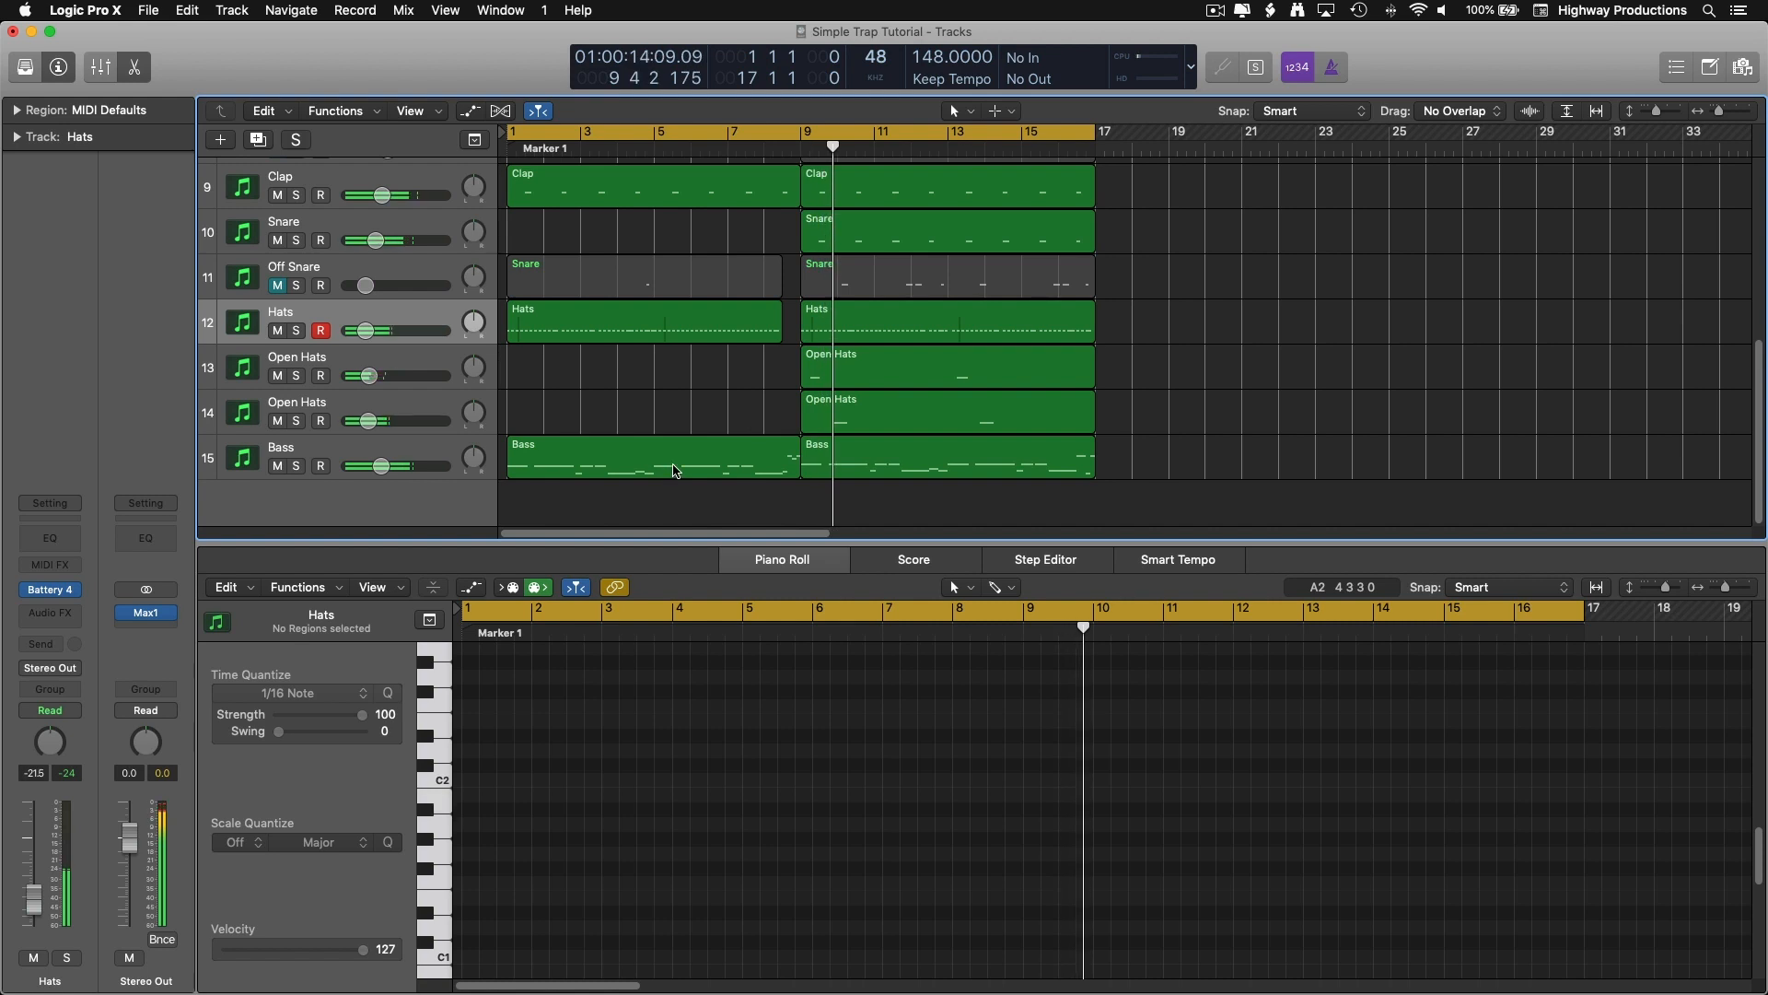
{"action": "left_click", "coordinate": [677, 471]}
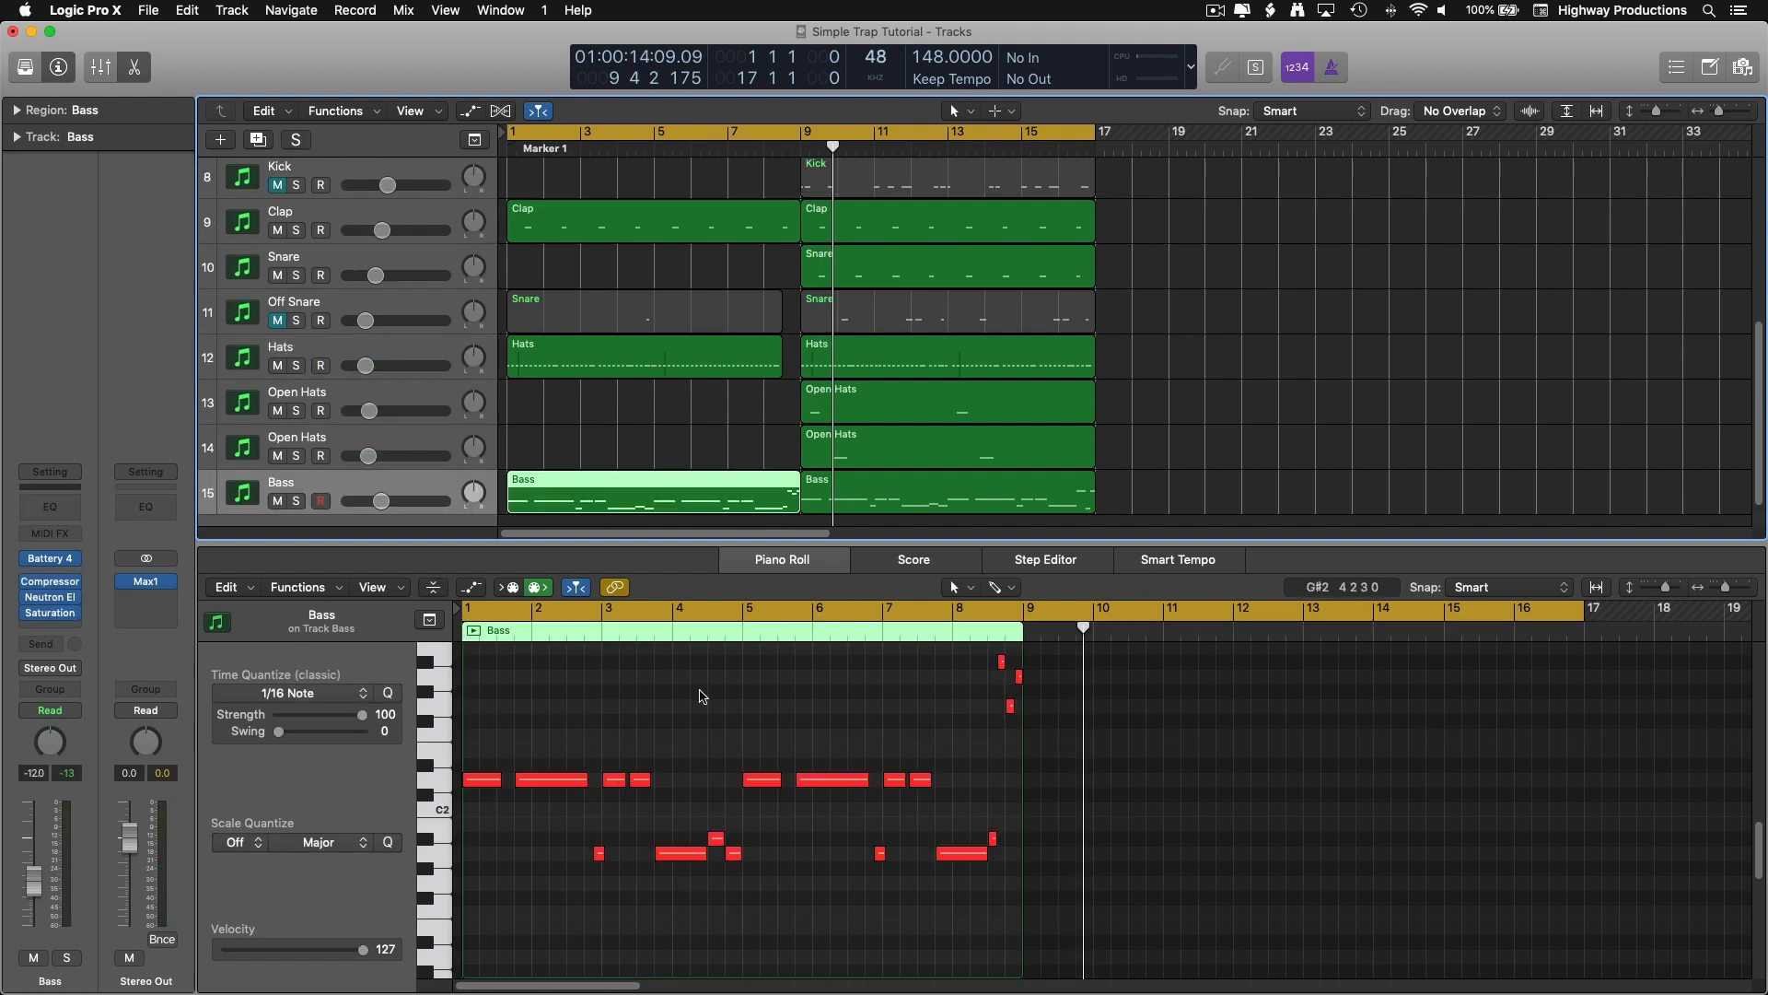
Step: Unmute the Kick track and play the arrangement to hear it with the other parts
{"action": "scroll", "coordinate": [301, 331], "scroll_direction": "up", "scroll_amount": 4}
{"action": "left_click", "coordinate": [276, 355]}
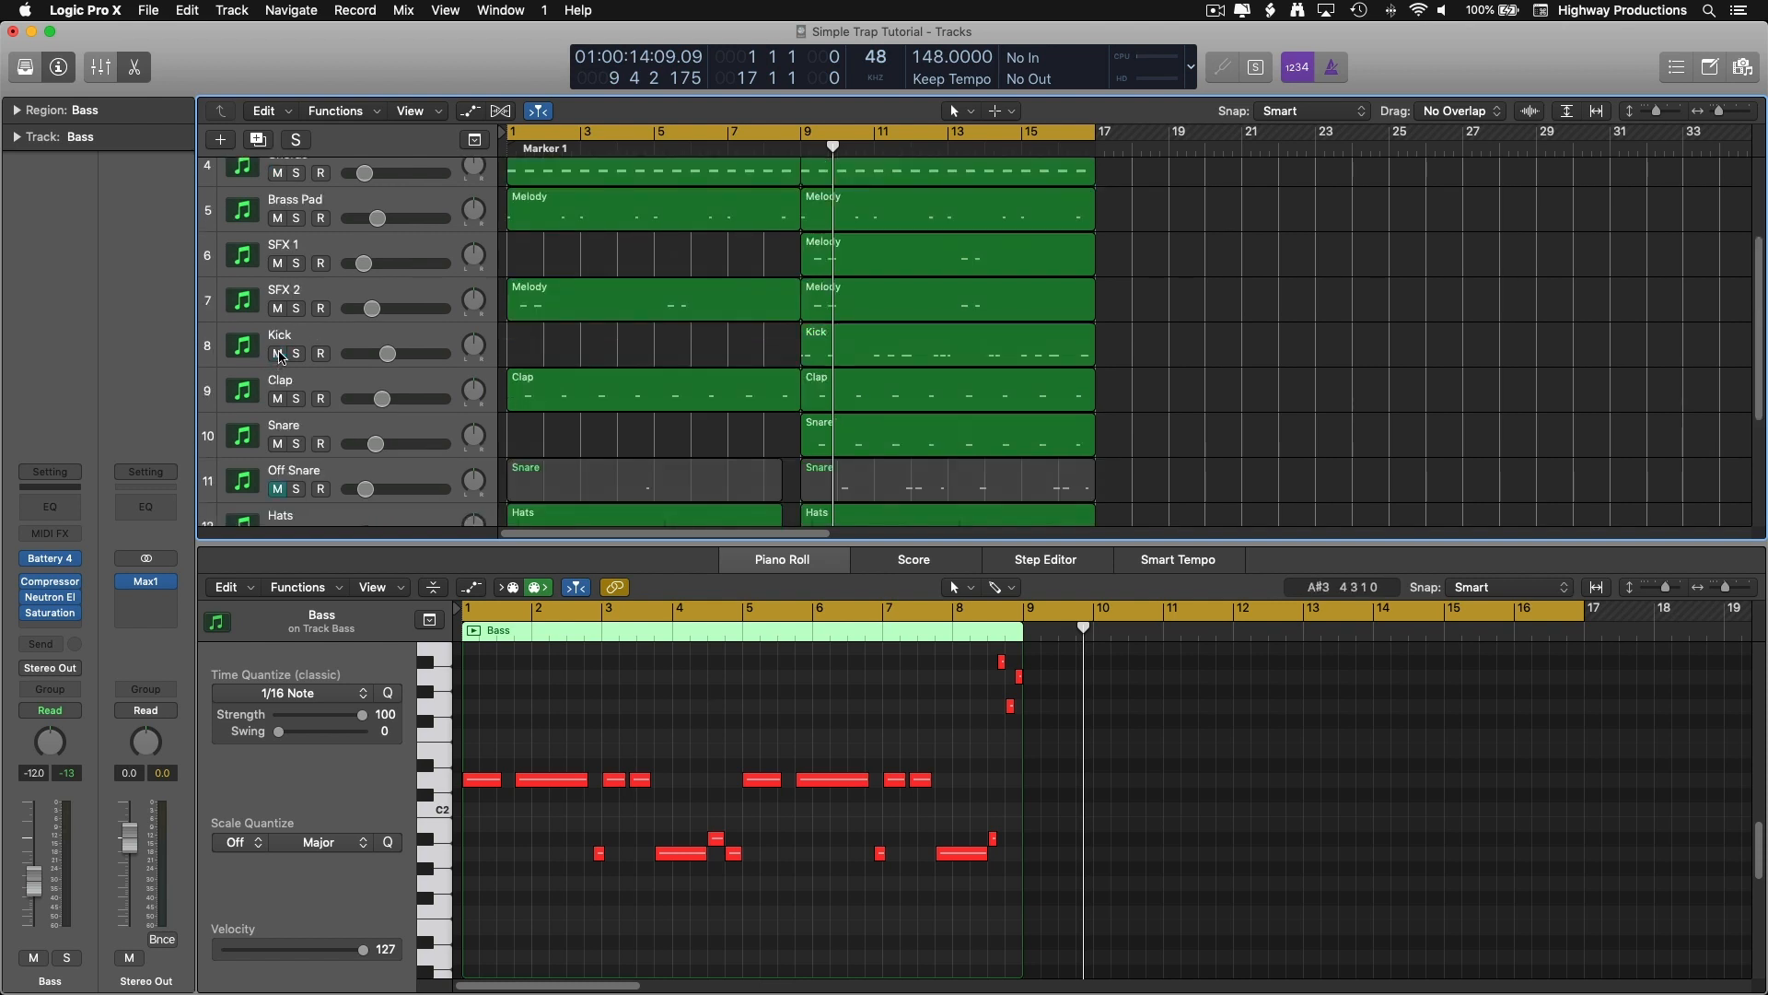
{"action": "left_click", "coordinate": [708, 313]}
{"action": "left_click", "coordinate": [713, 250]}
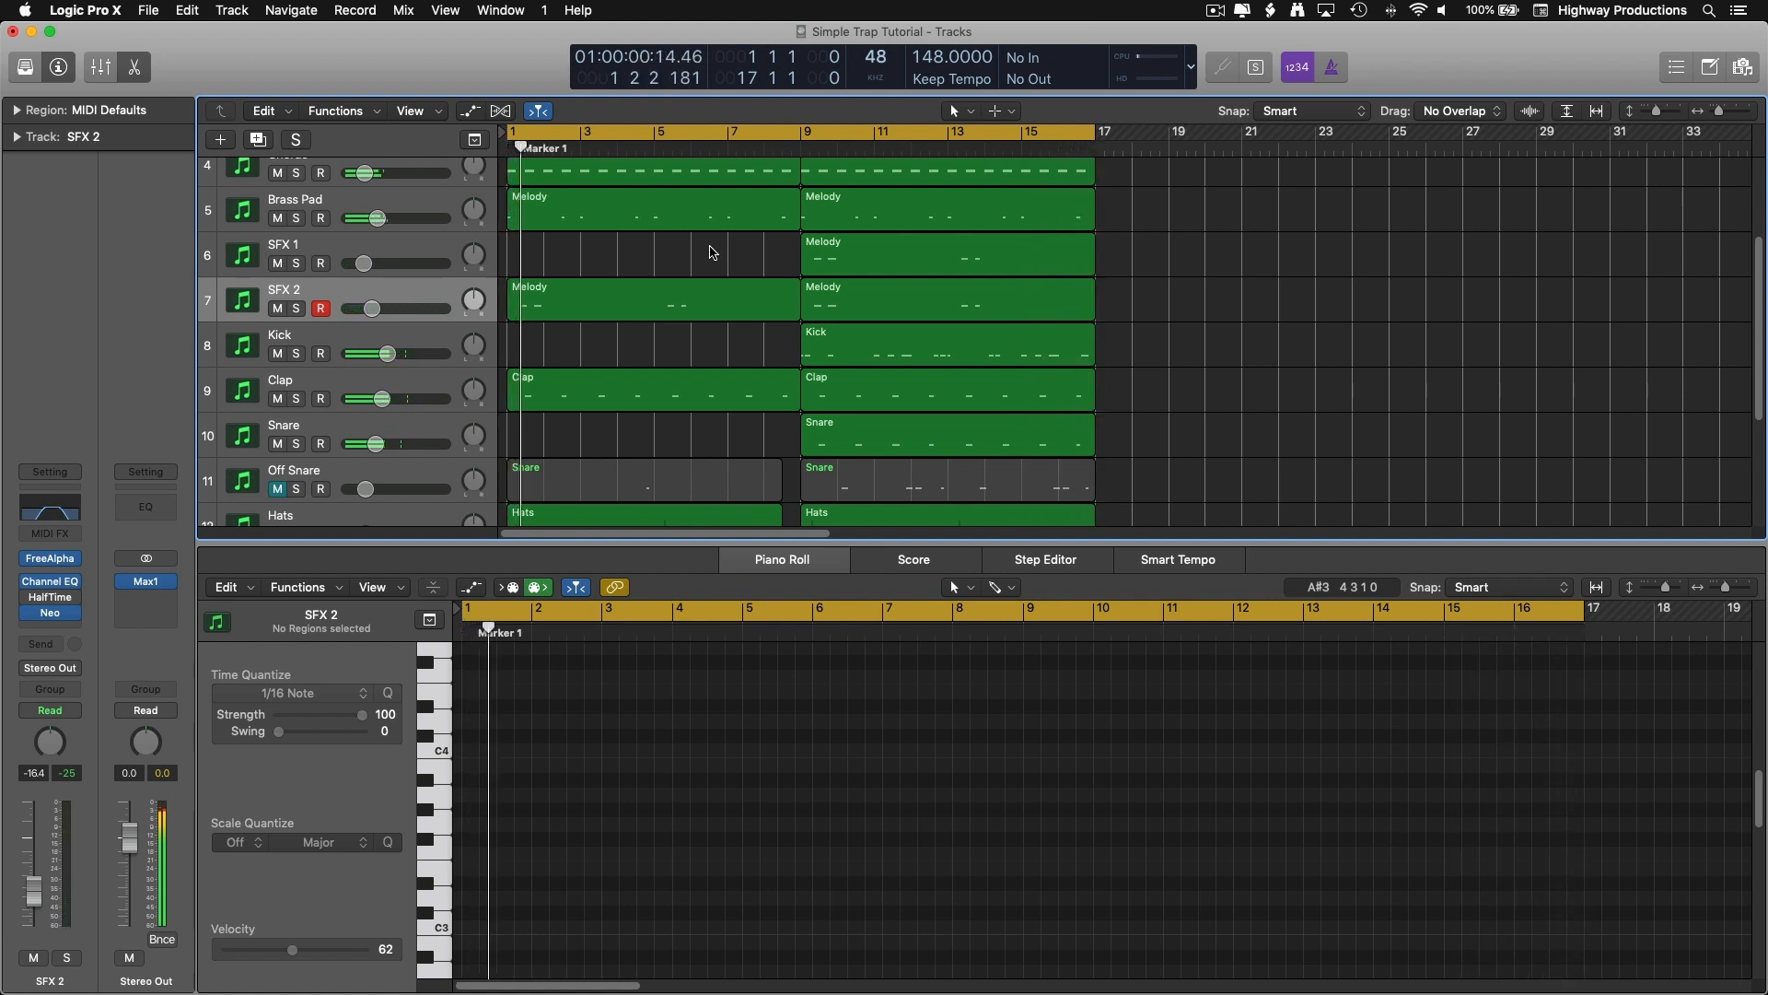
{"action": "key", "text": "space"}
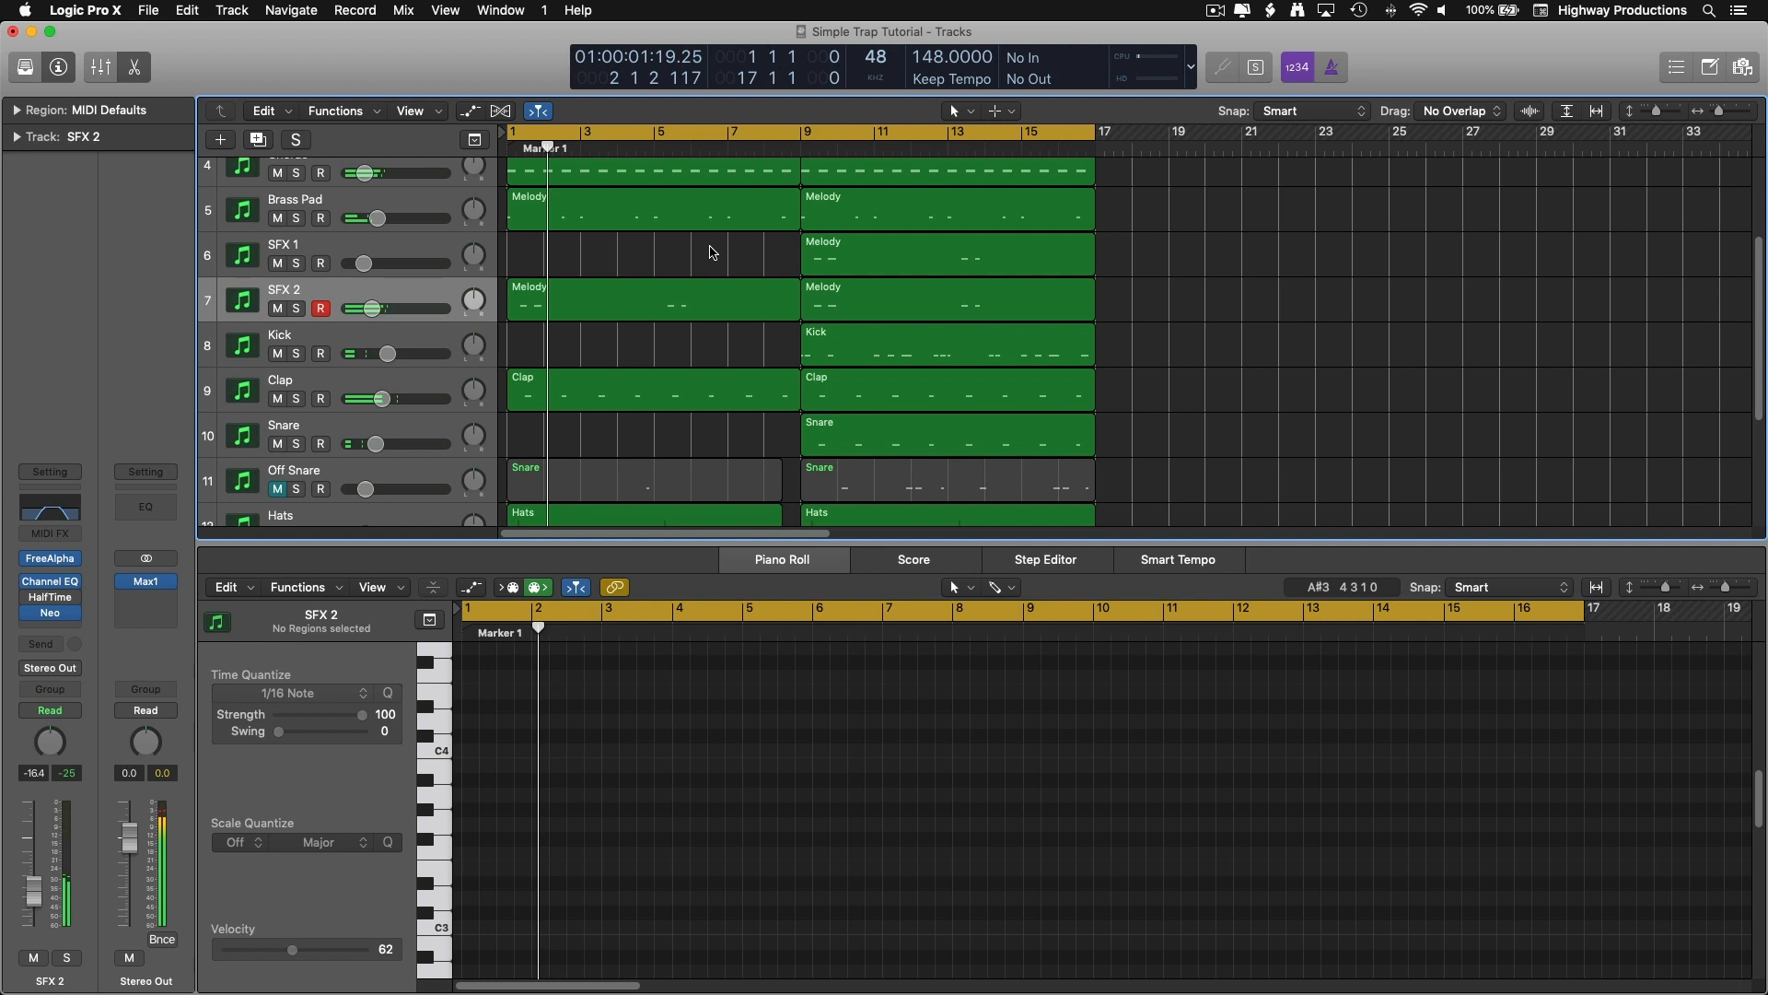
Step: Unmute the Off Snare track and display the notes of its region at bar 9 in the Piano Roll
{"action": "scroll", "coordinate": [598, 336], "scroll_direction": "down", "scroll_amount": 2}
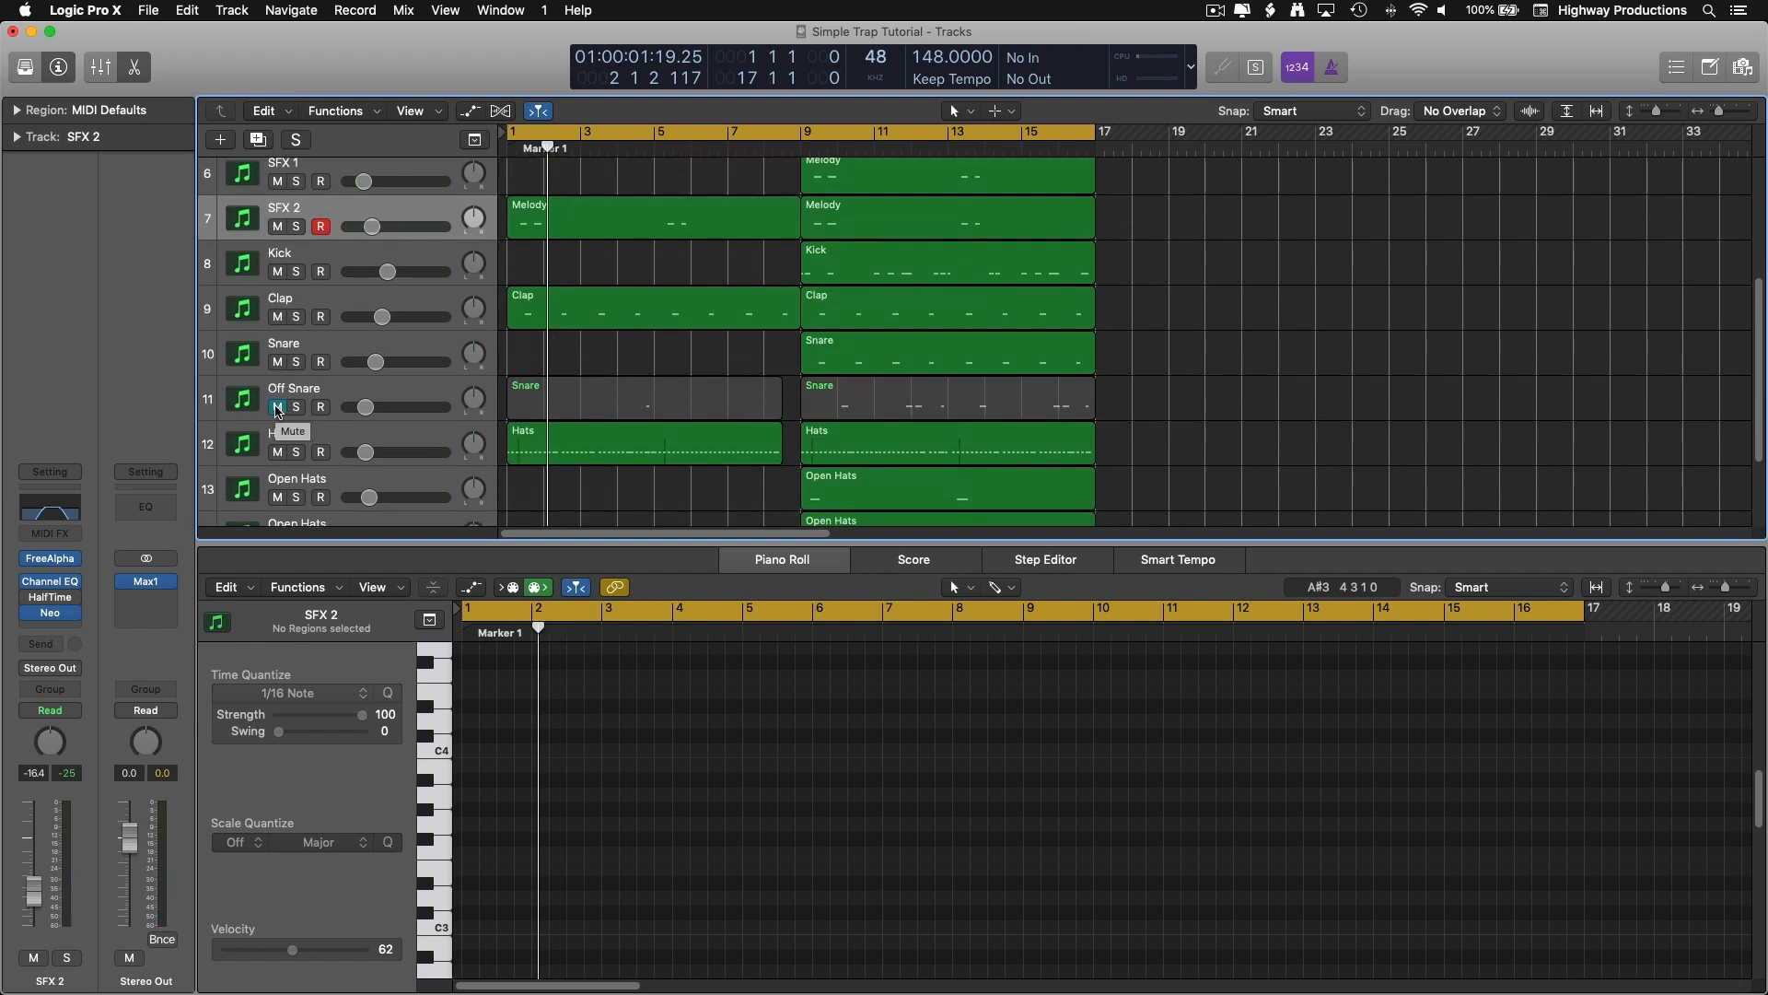
{"action": "left_click", "coordinate": [277, 407]}
{"action": "left_click", "coordinate": [907, 410]}
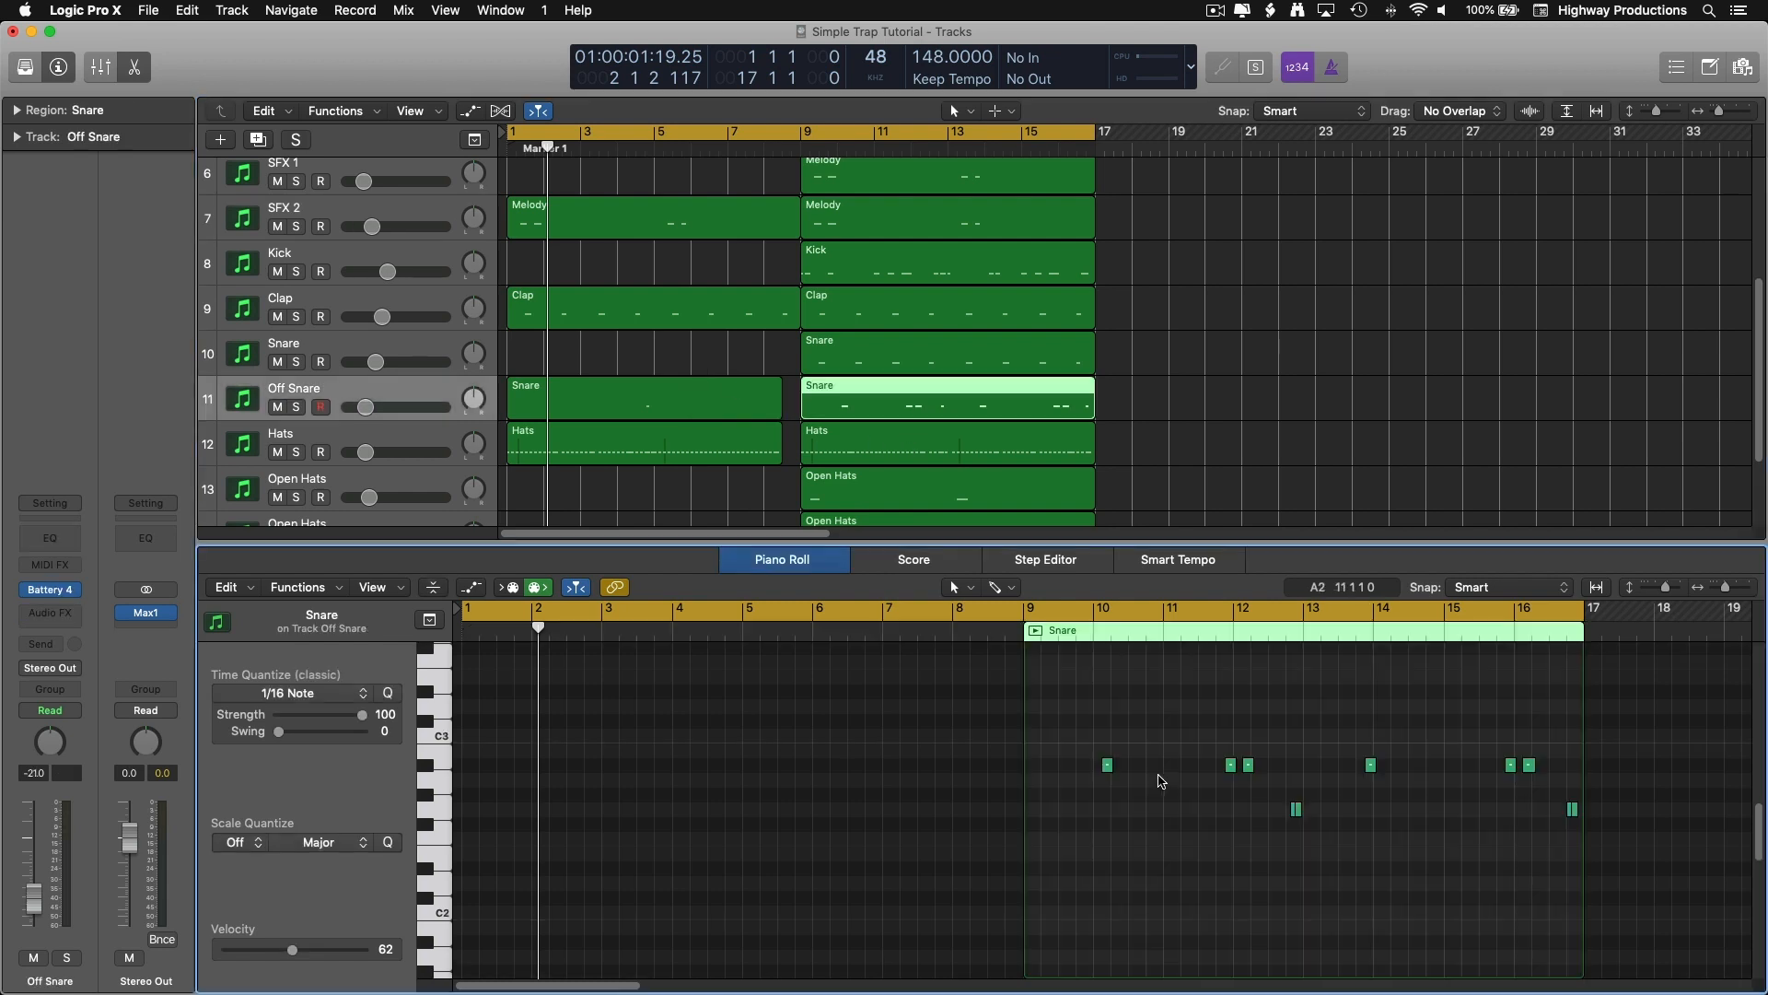
Step: Examine the off-snare notes of both regions by selecting groups of them, and play the second section to hear them
{"action": "left_click_drag", "start_coordinate": [638, 808], "coordinate": [1678, 840]}
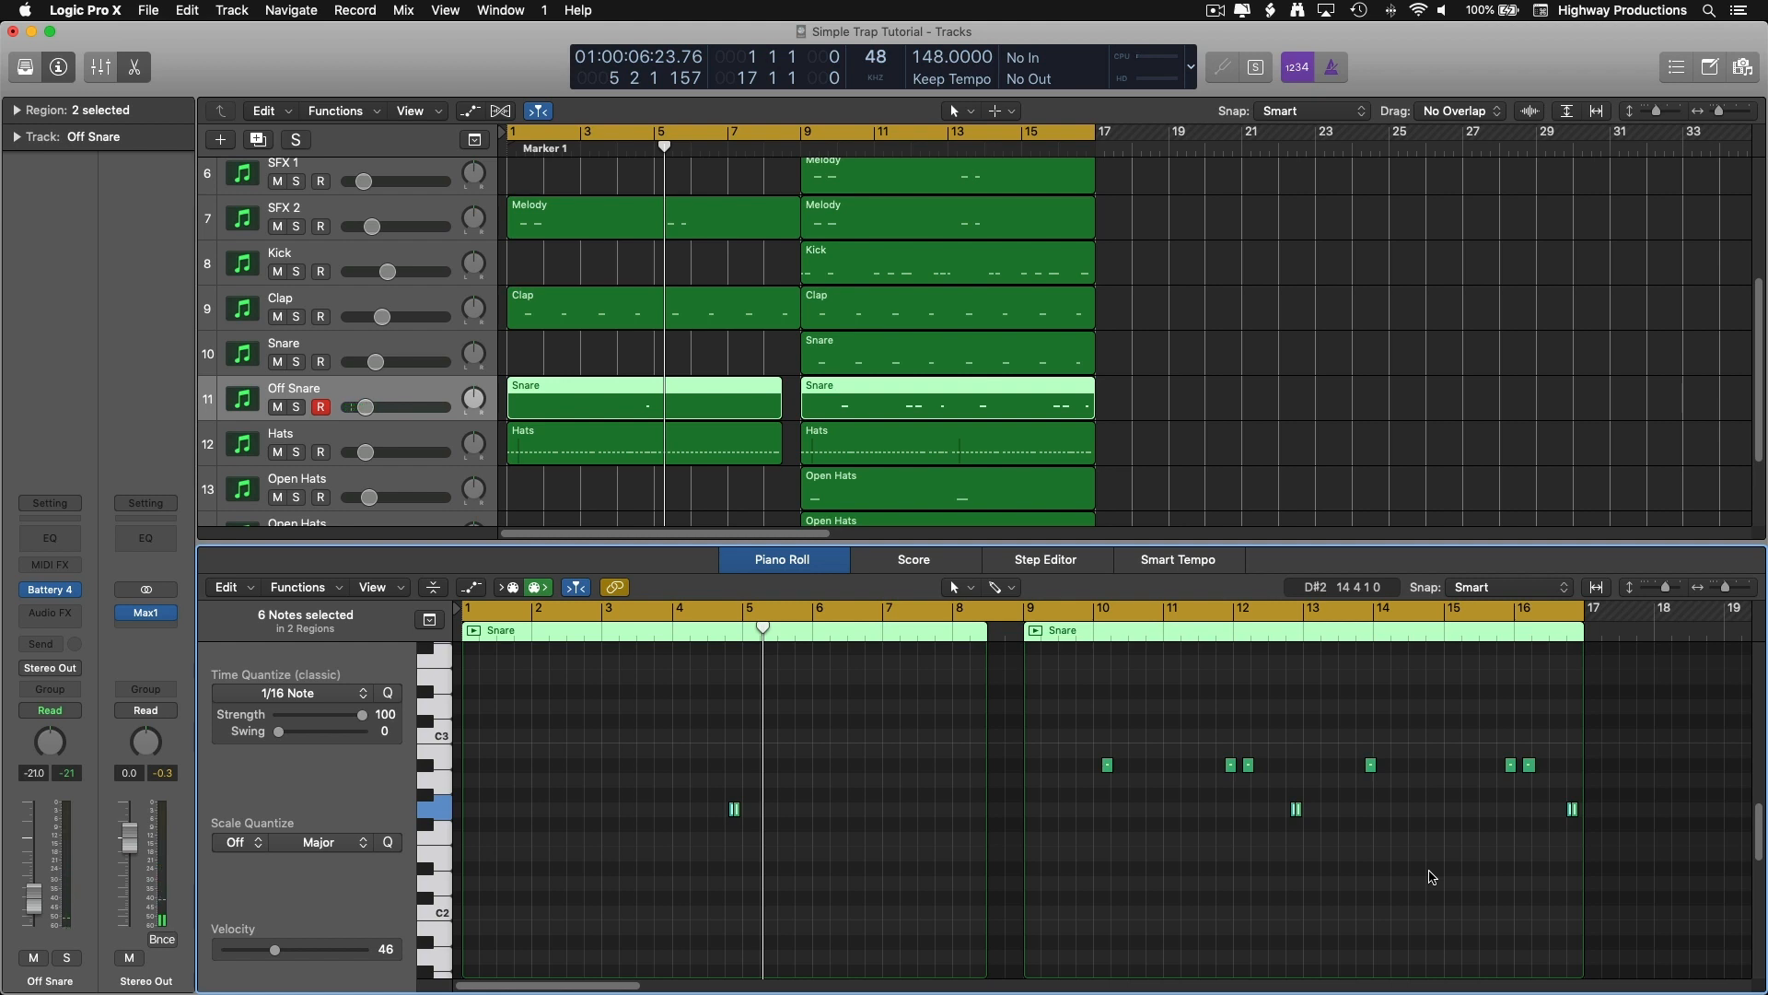
{"action": "left_click_drag", "start_coordinate": [1075, 769], "coordinate": [1382, 741]}
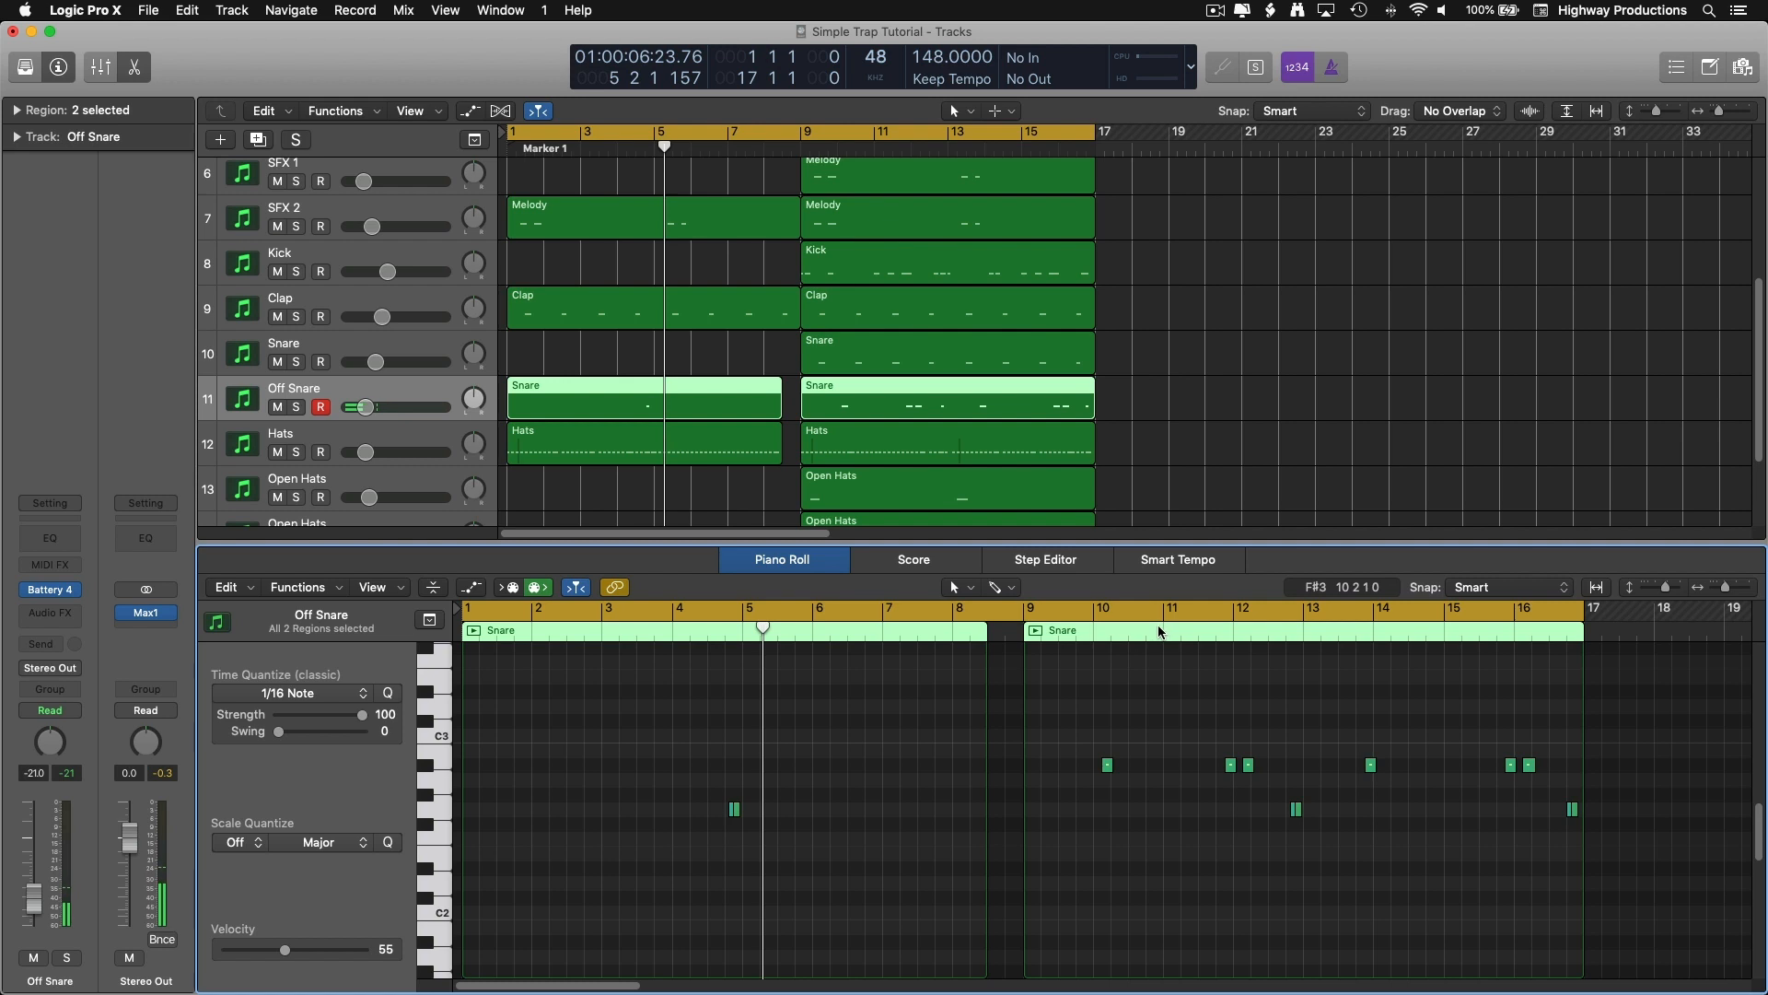
{"action": "left_click", "coordinate": [1197, 629]}
{"action": "key", "text": "space"}
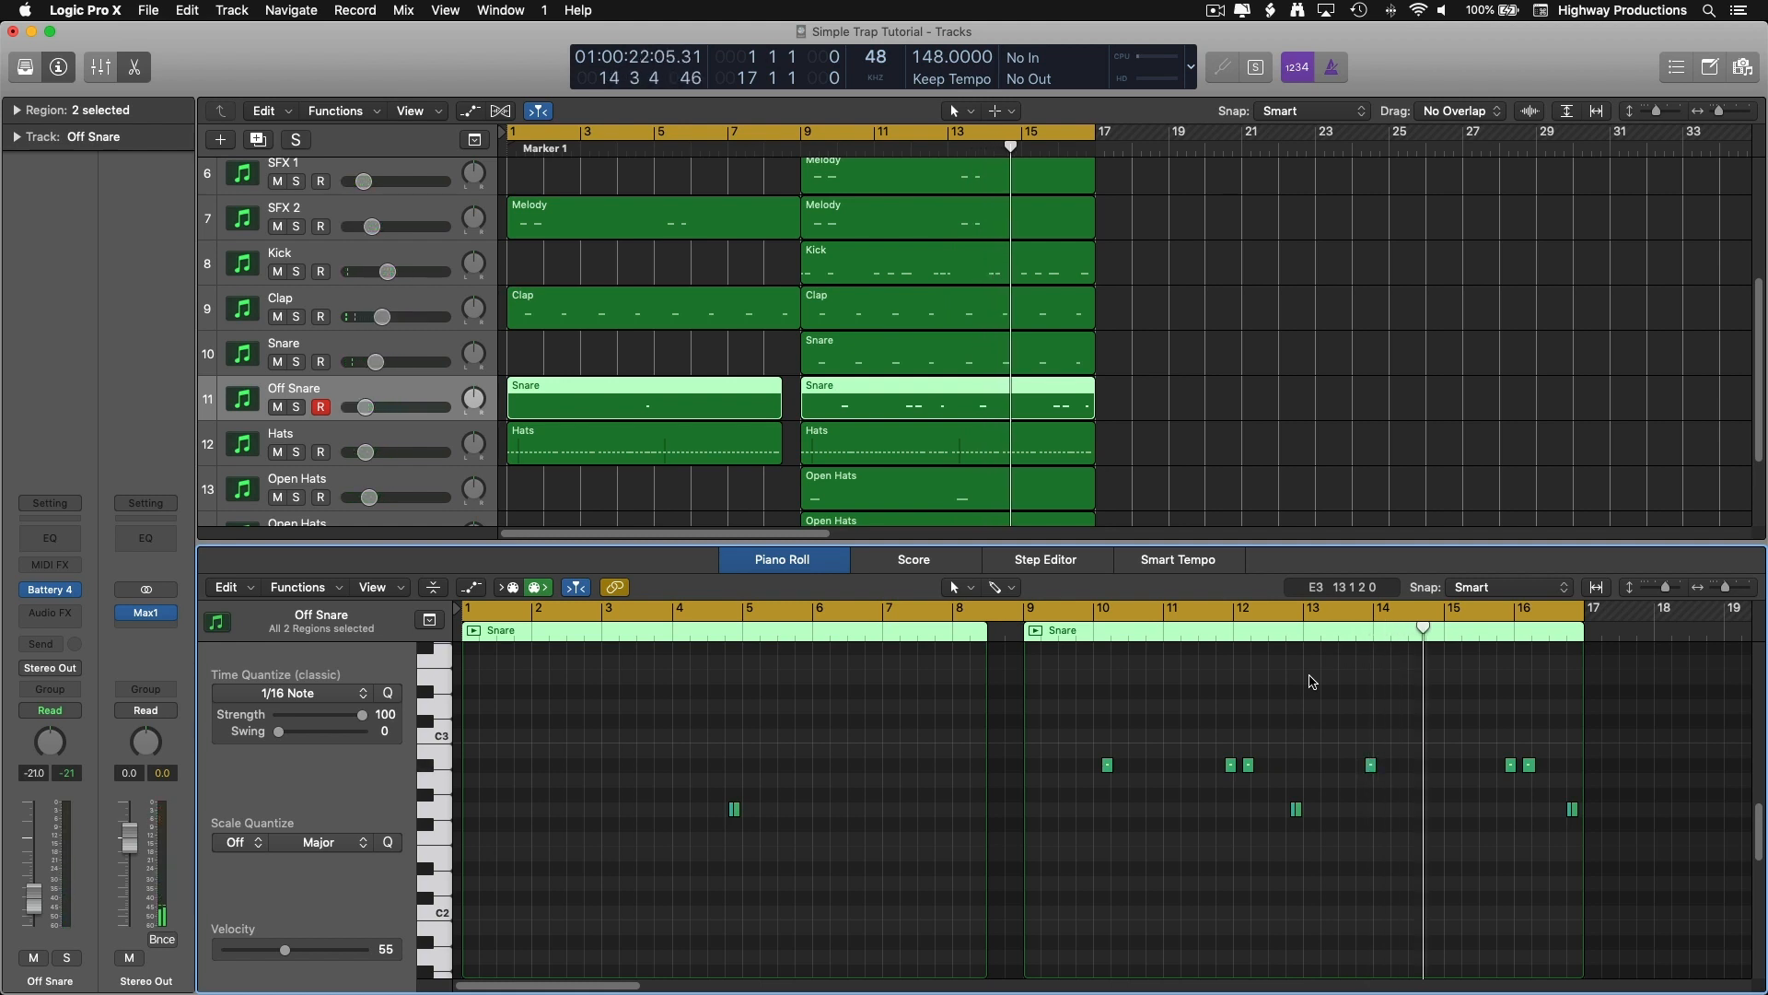
Step: Close the Piano Roll, solo the Kick and Bass tracks, play from bar 9, and unsolo the Kick to hear the Bass alone
{"action": "key", "text": "e"}
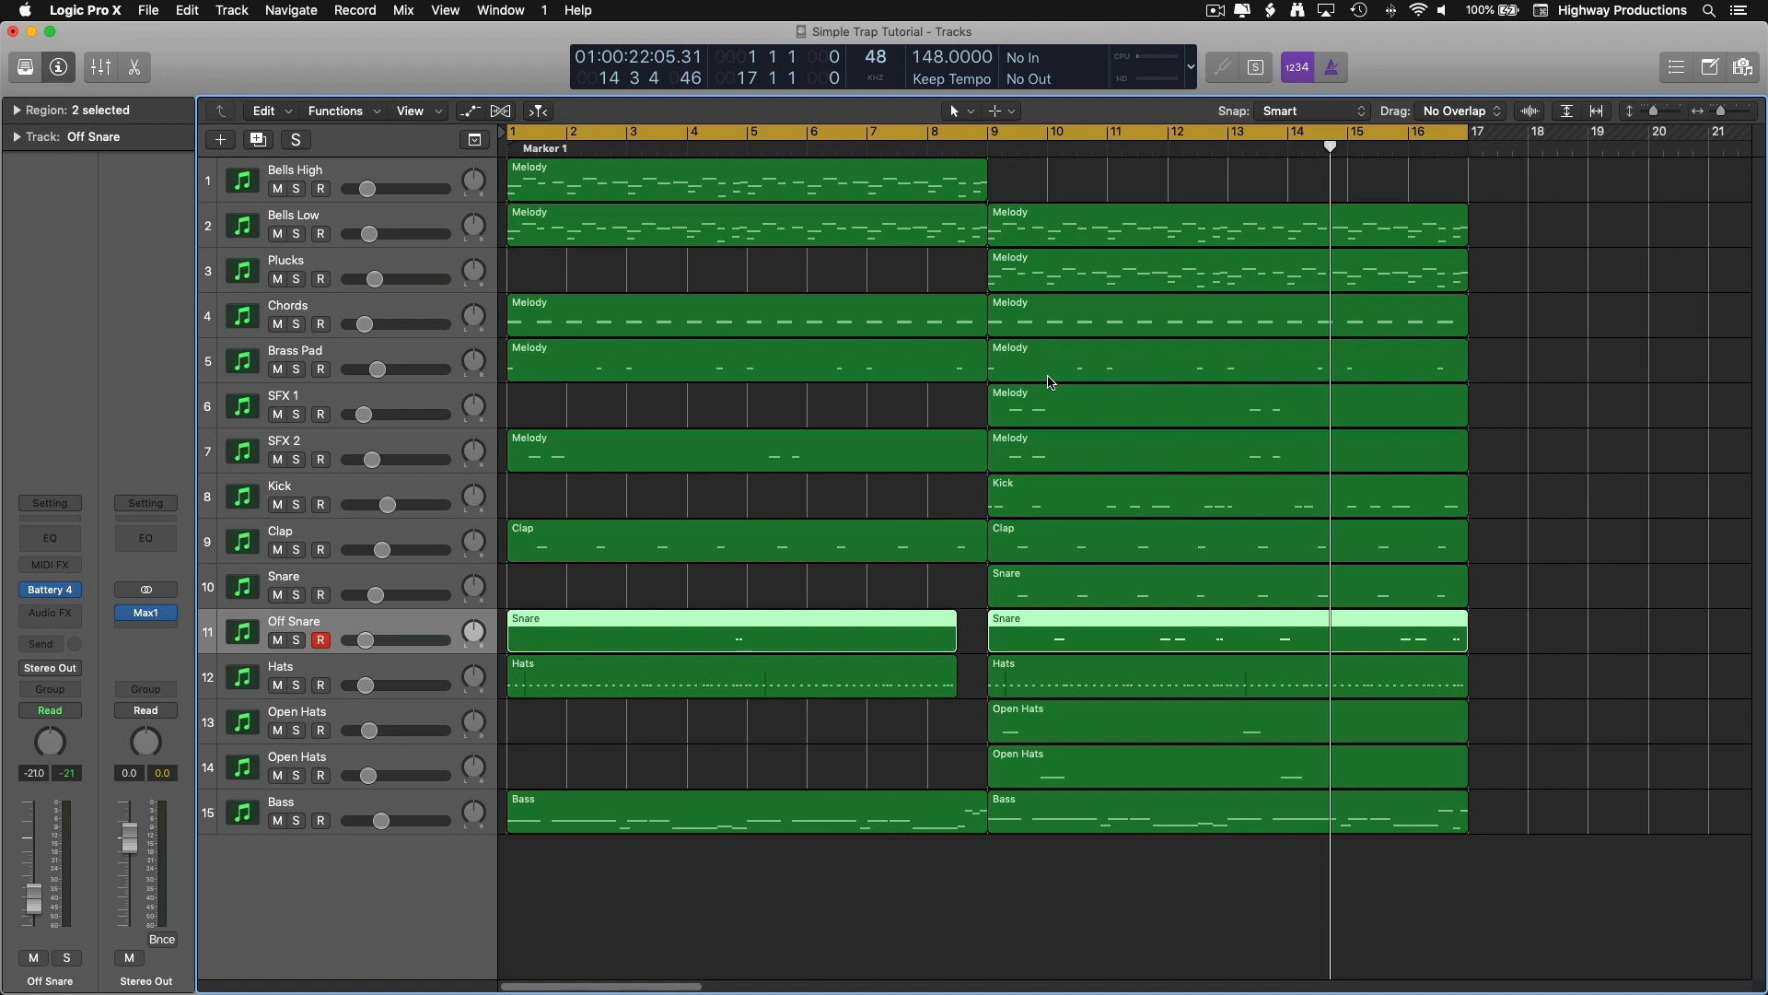
{"action": "left_click", "coordinate": [295, 505]}
{"action": "left_click", "coordinate": [296, 820]}
{"action": "left_click", "coordinate": [316, 806]}
{"action": "left_click_drag", "start_coordinate": [976, 140], "coordinate": [1002, 140]}
{"action": "scroll", "coordinate": [1349, 443], "scroll_direction": "up", "scroll_amount": 5}
{"action": "scroll", "coordinate": [1354, 446], "scroll_direction": "right", "scroll_amount": 12}
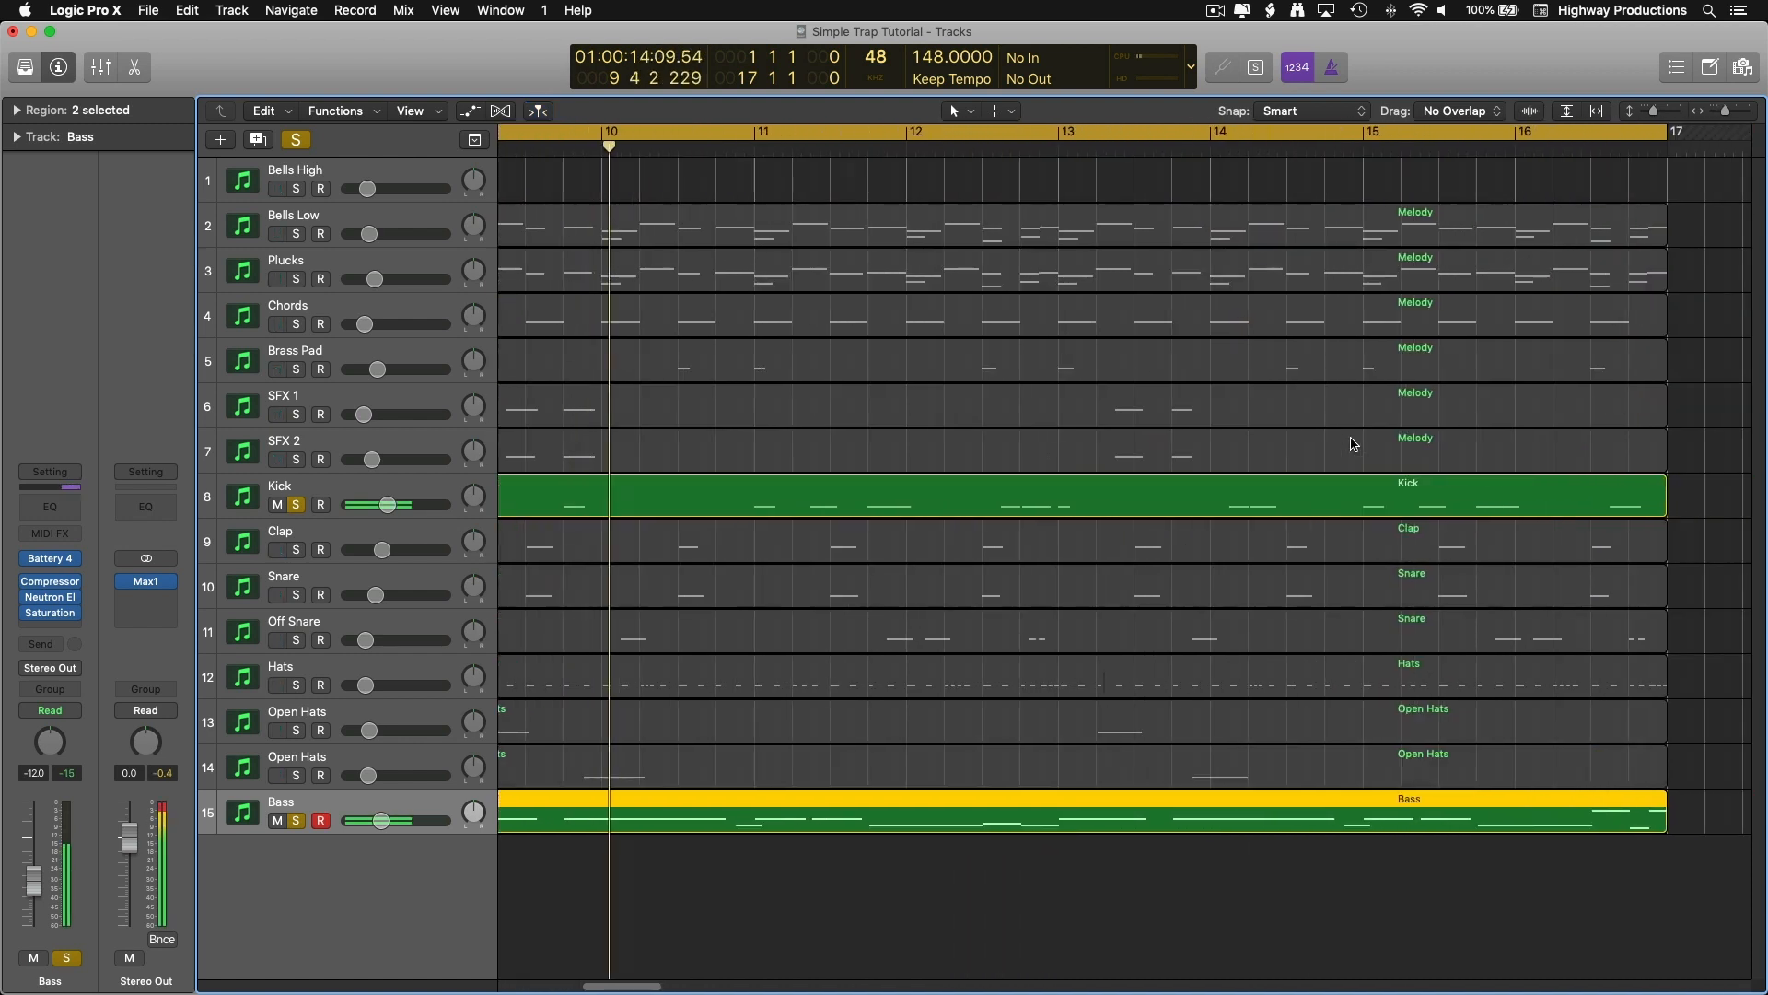
{"action": "left_click", "coordinate": [295, 504]}
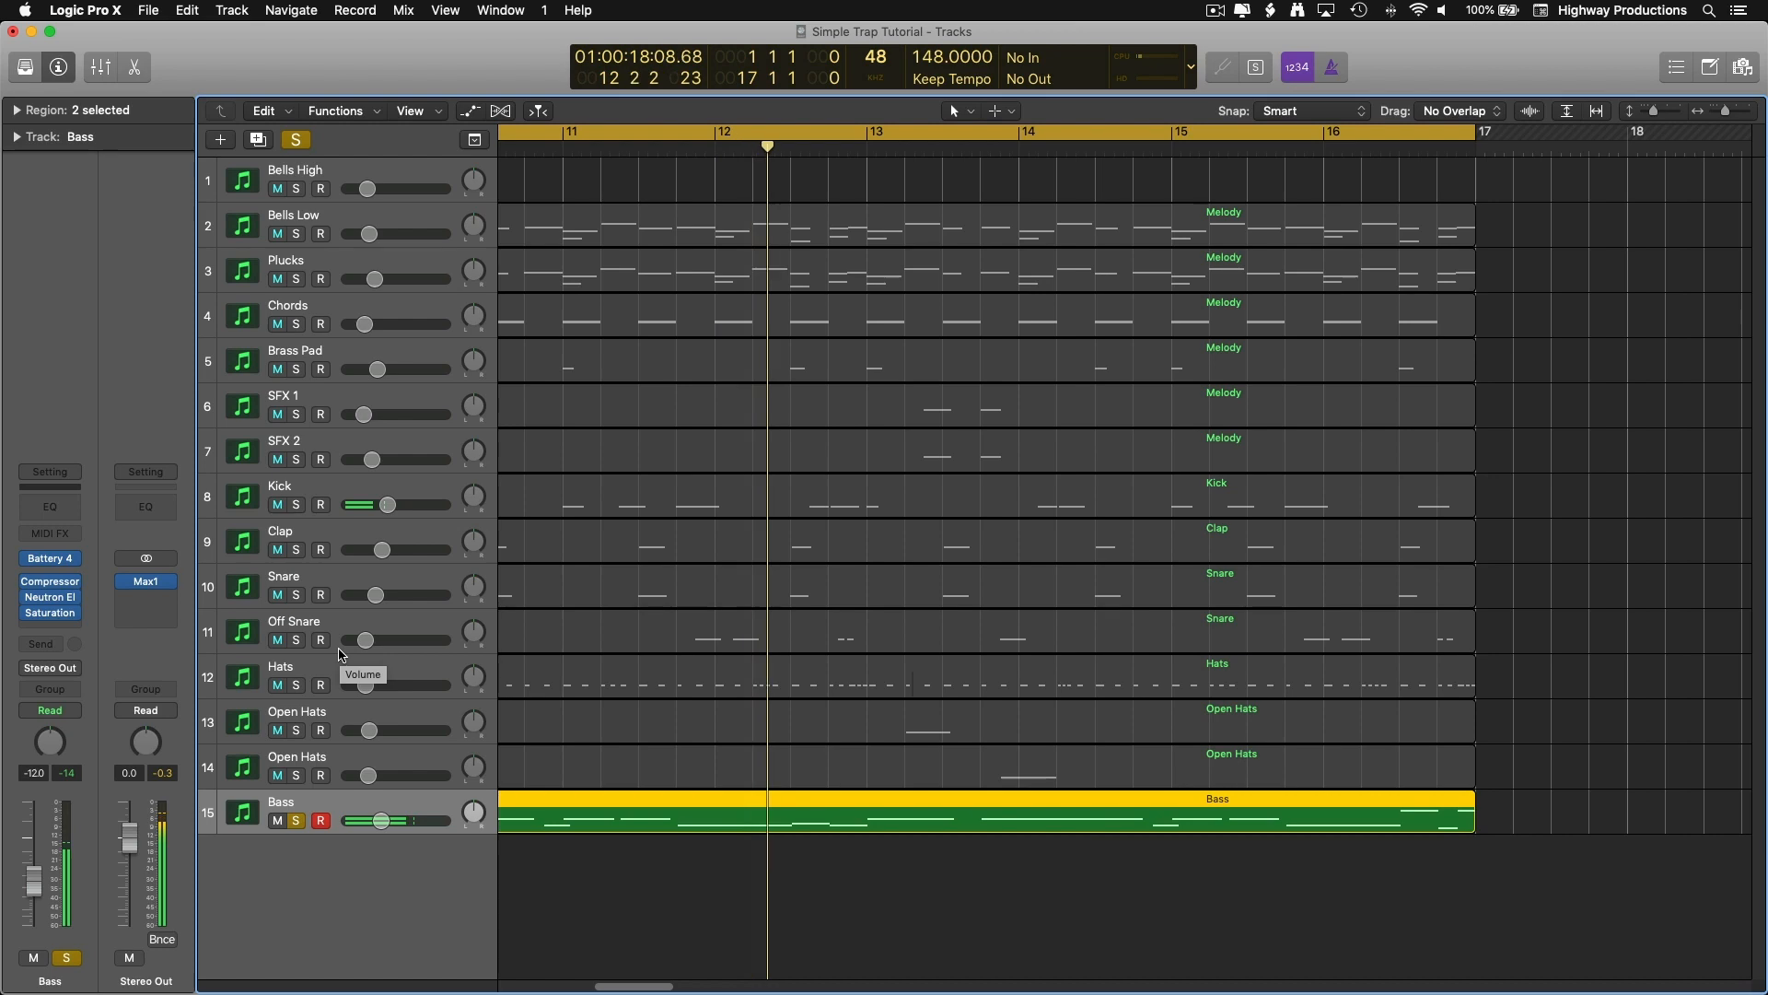
Step: Open the Bass track's Compressor, choose Kick (Inst 9) as its side-chain source, and play the soloed Bass to hear the compression
{"action": "key", "text": "space"}
{"action": "left_click", "coordinate": [52, 586]}
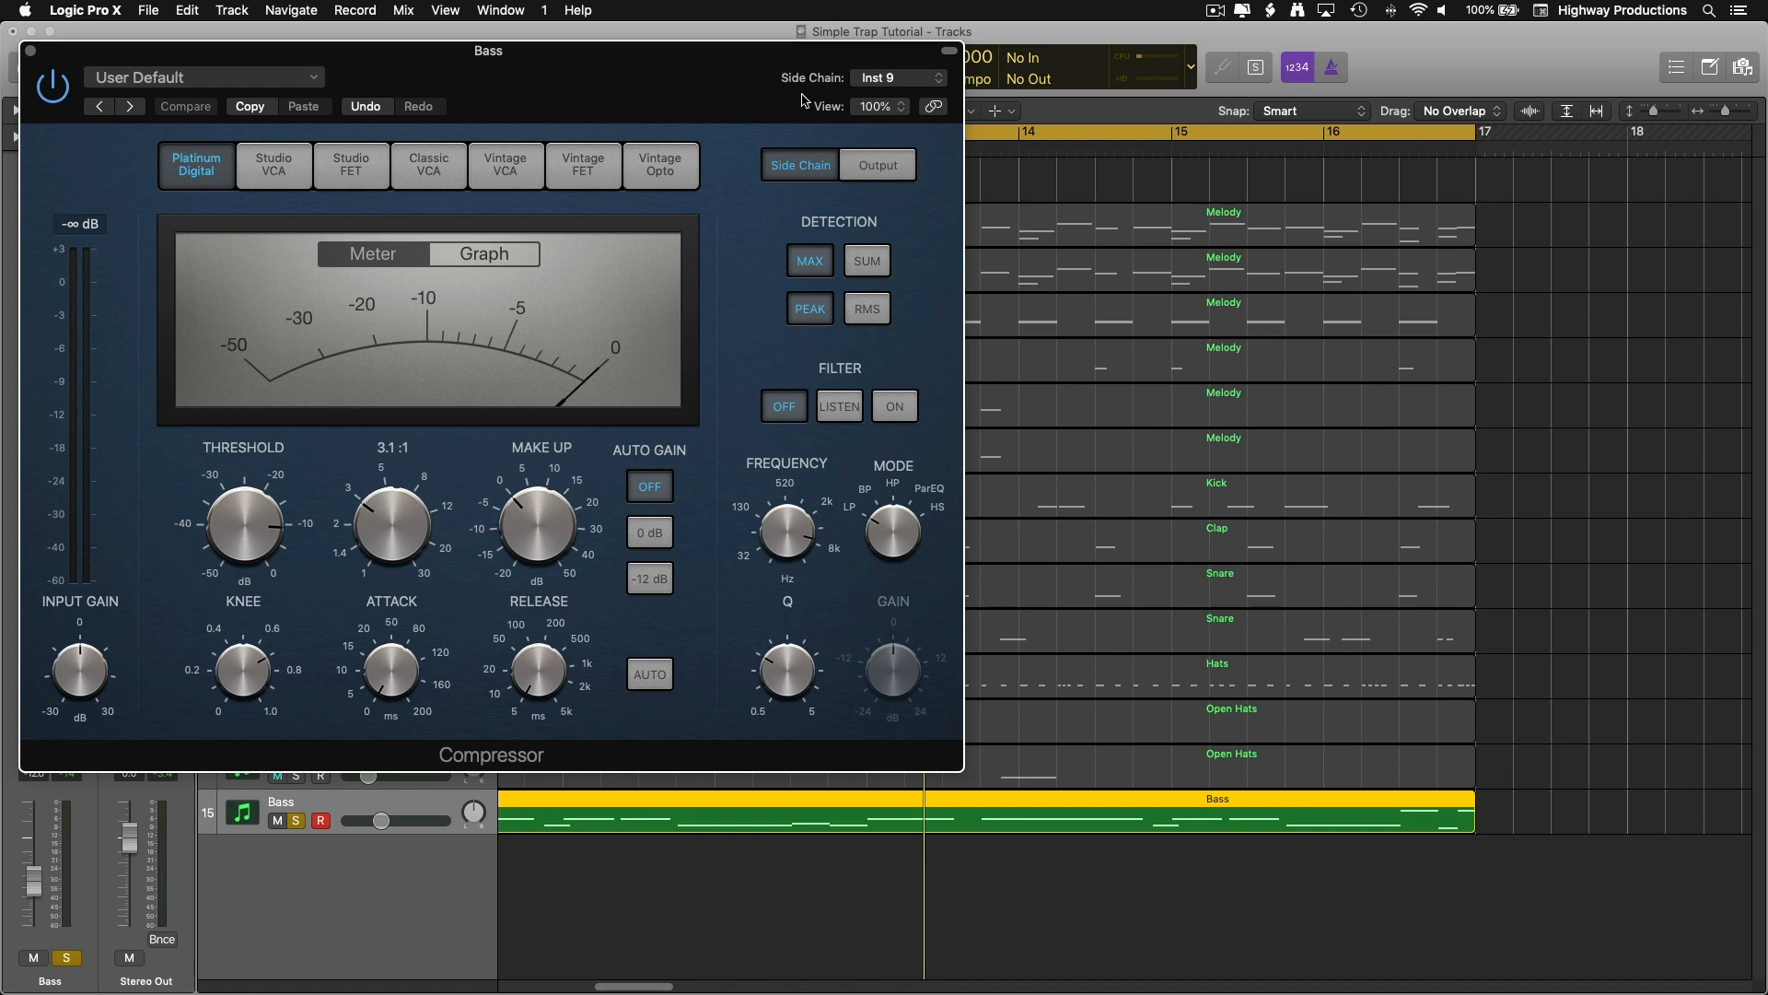
{"action": "left_click", "coordinate": [894, 81]}
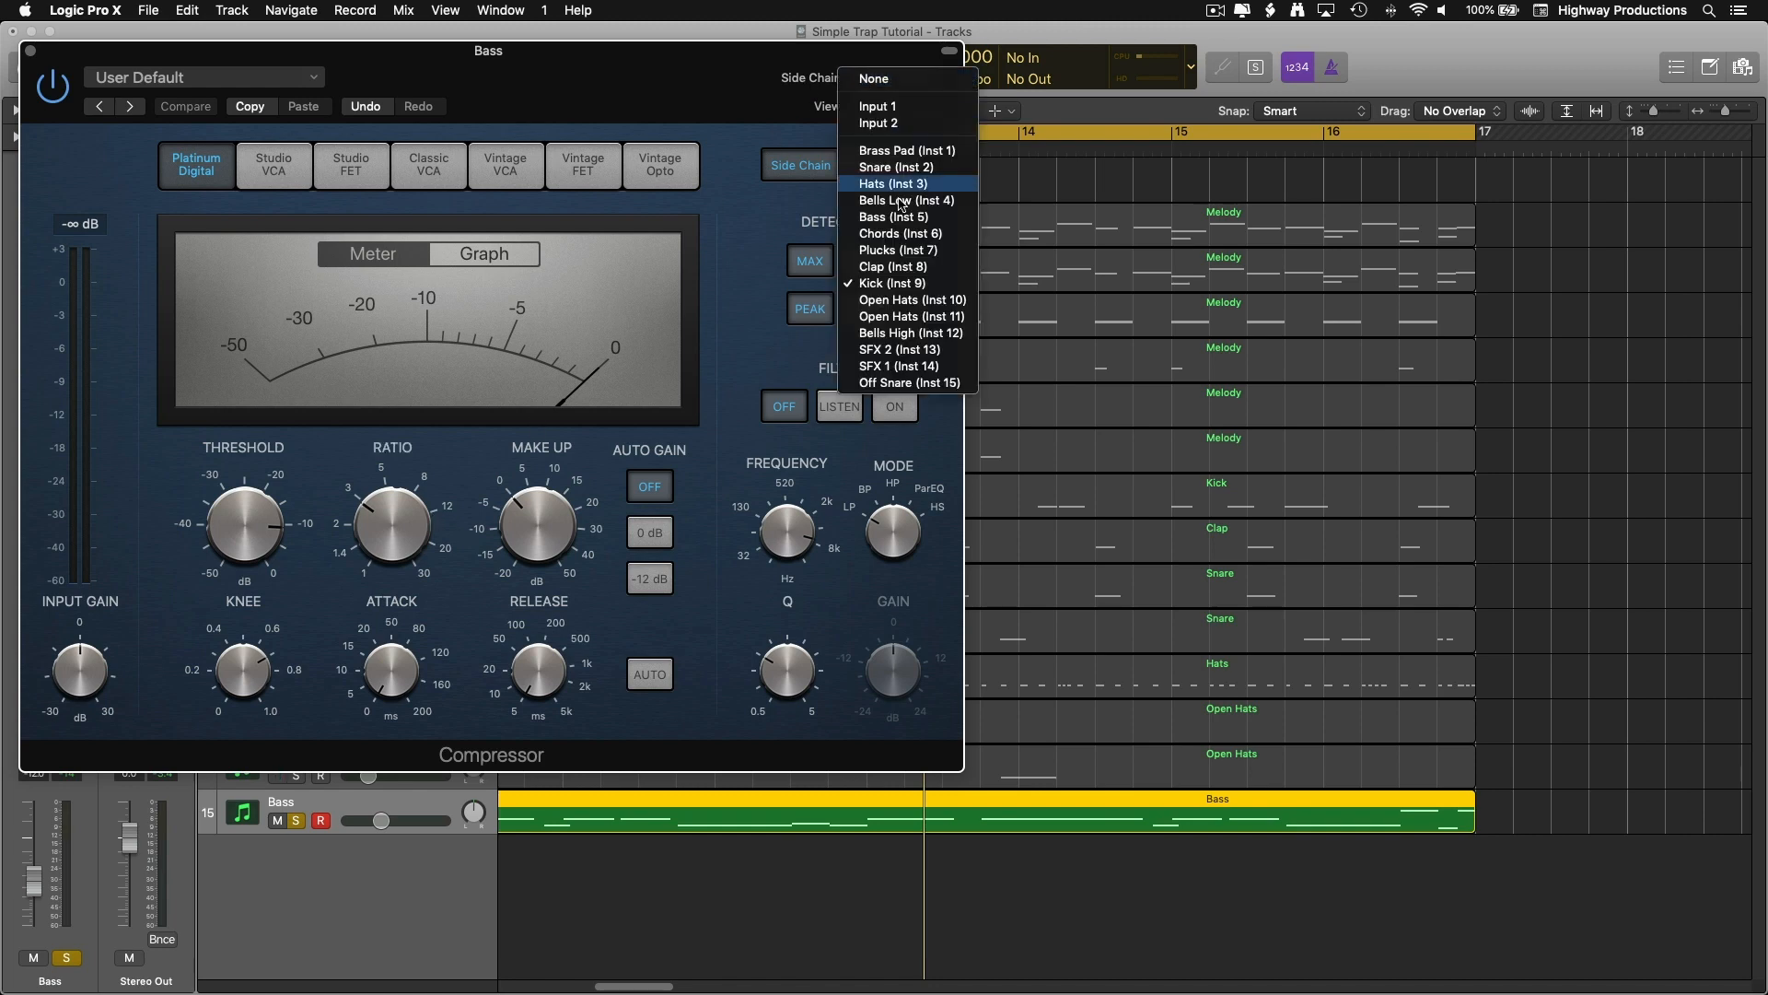
{"action": "left_click", "coordinate": [911, 286]}
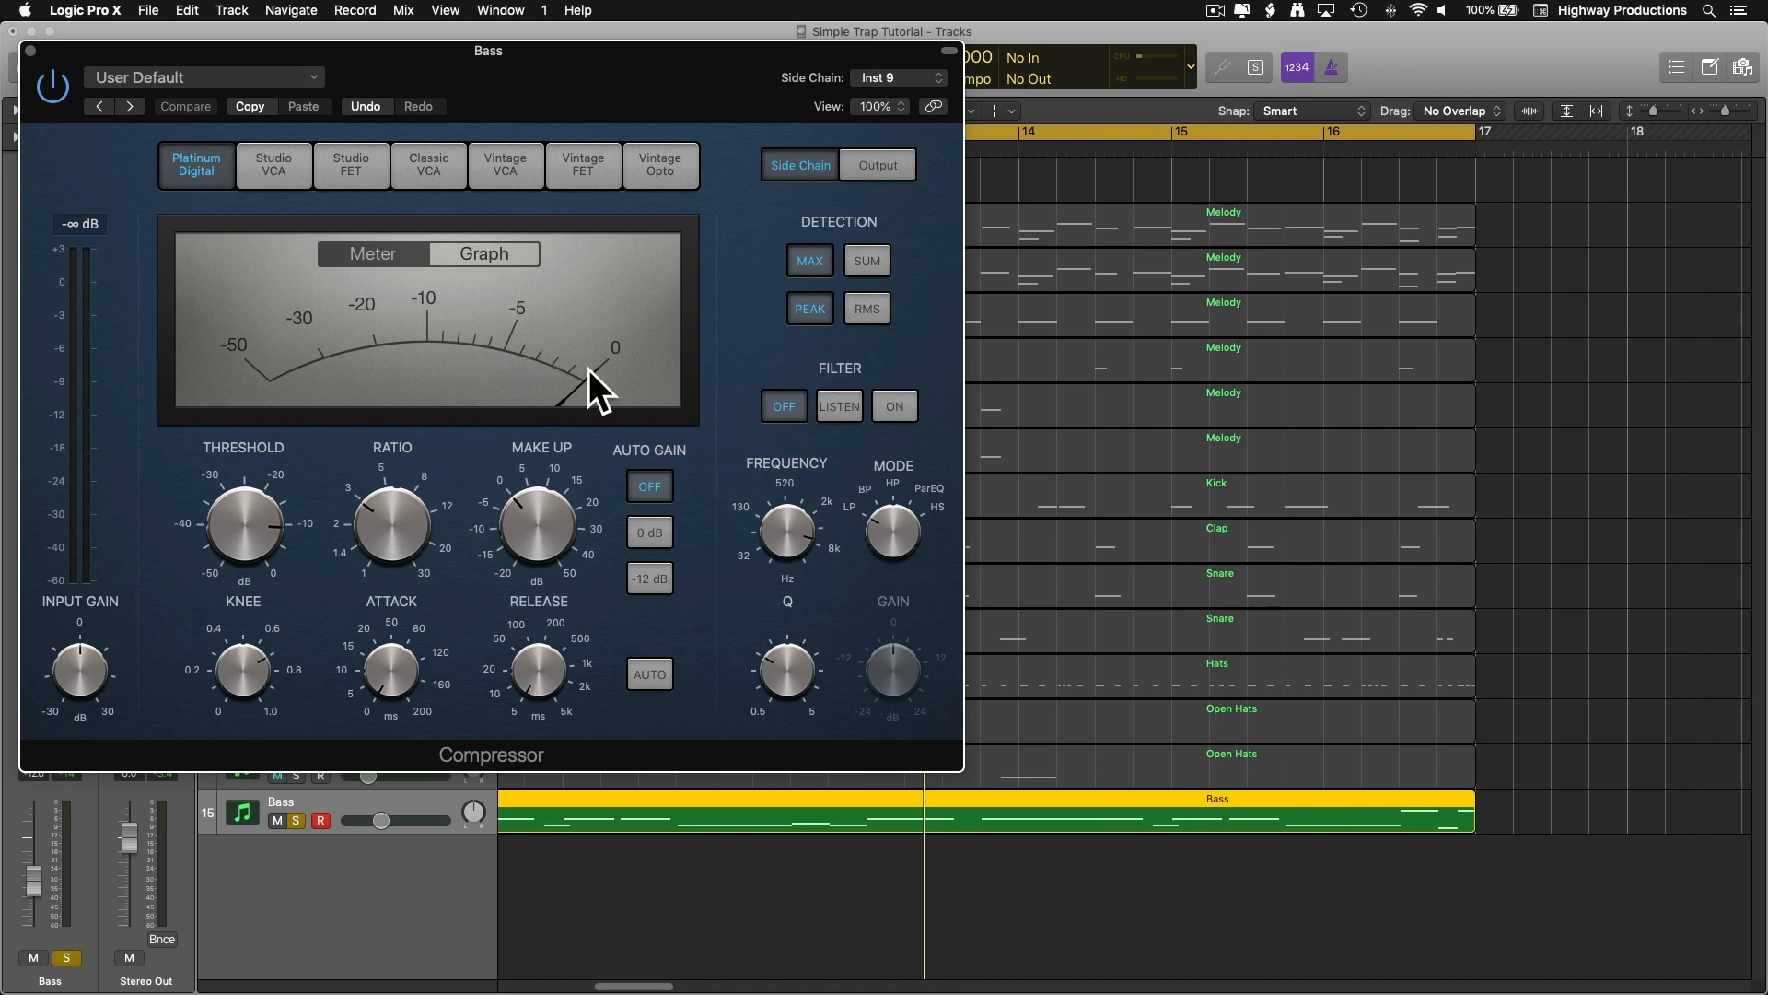
{"action": "key", "text": "space"}
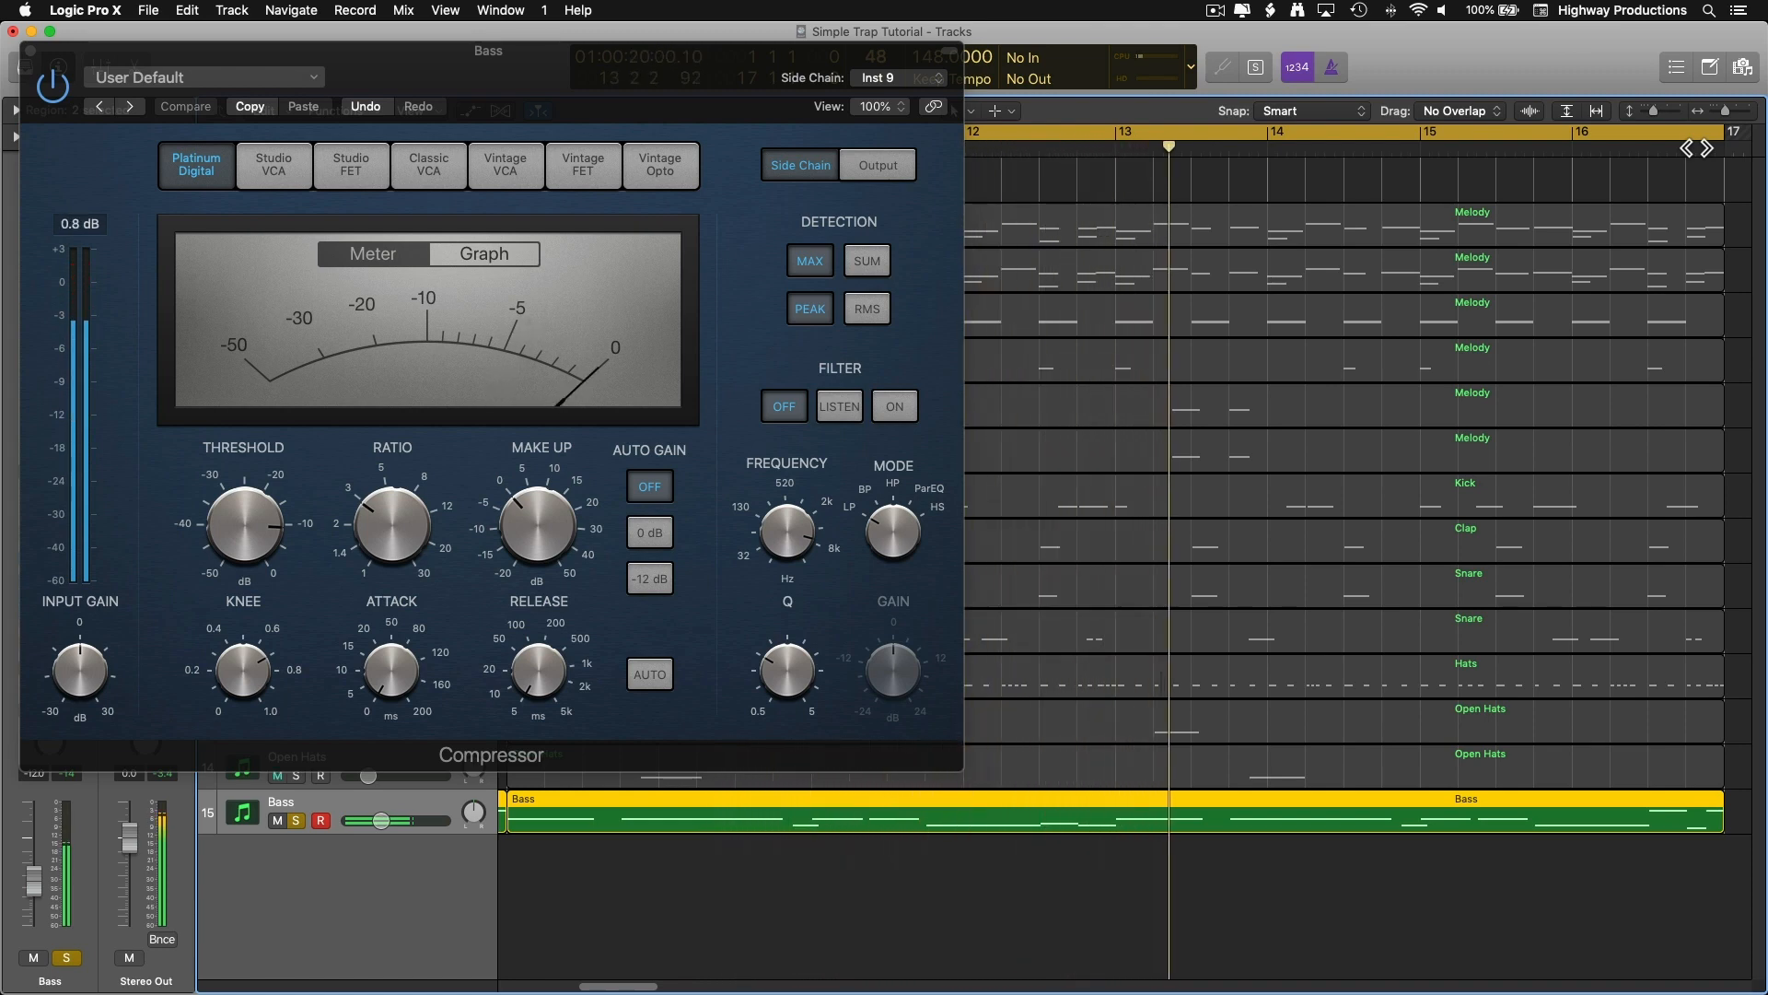
{"action": "key", "text": "space"}
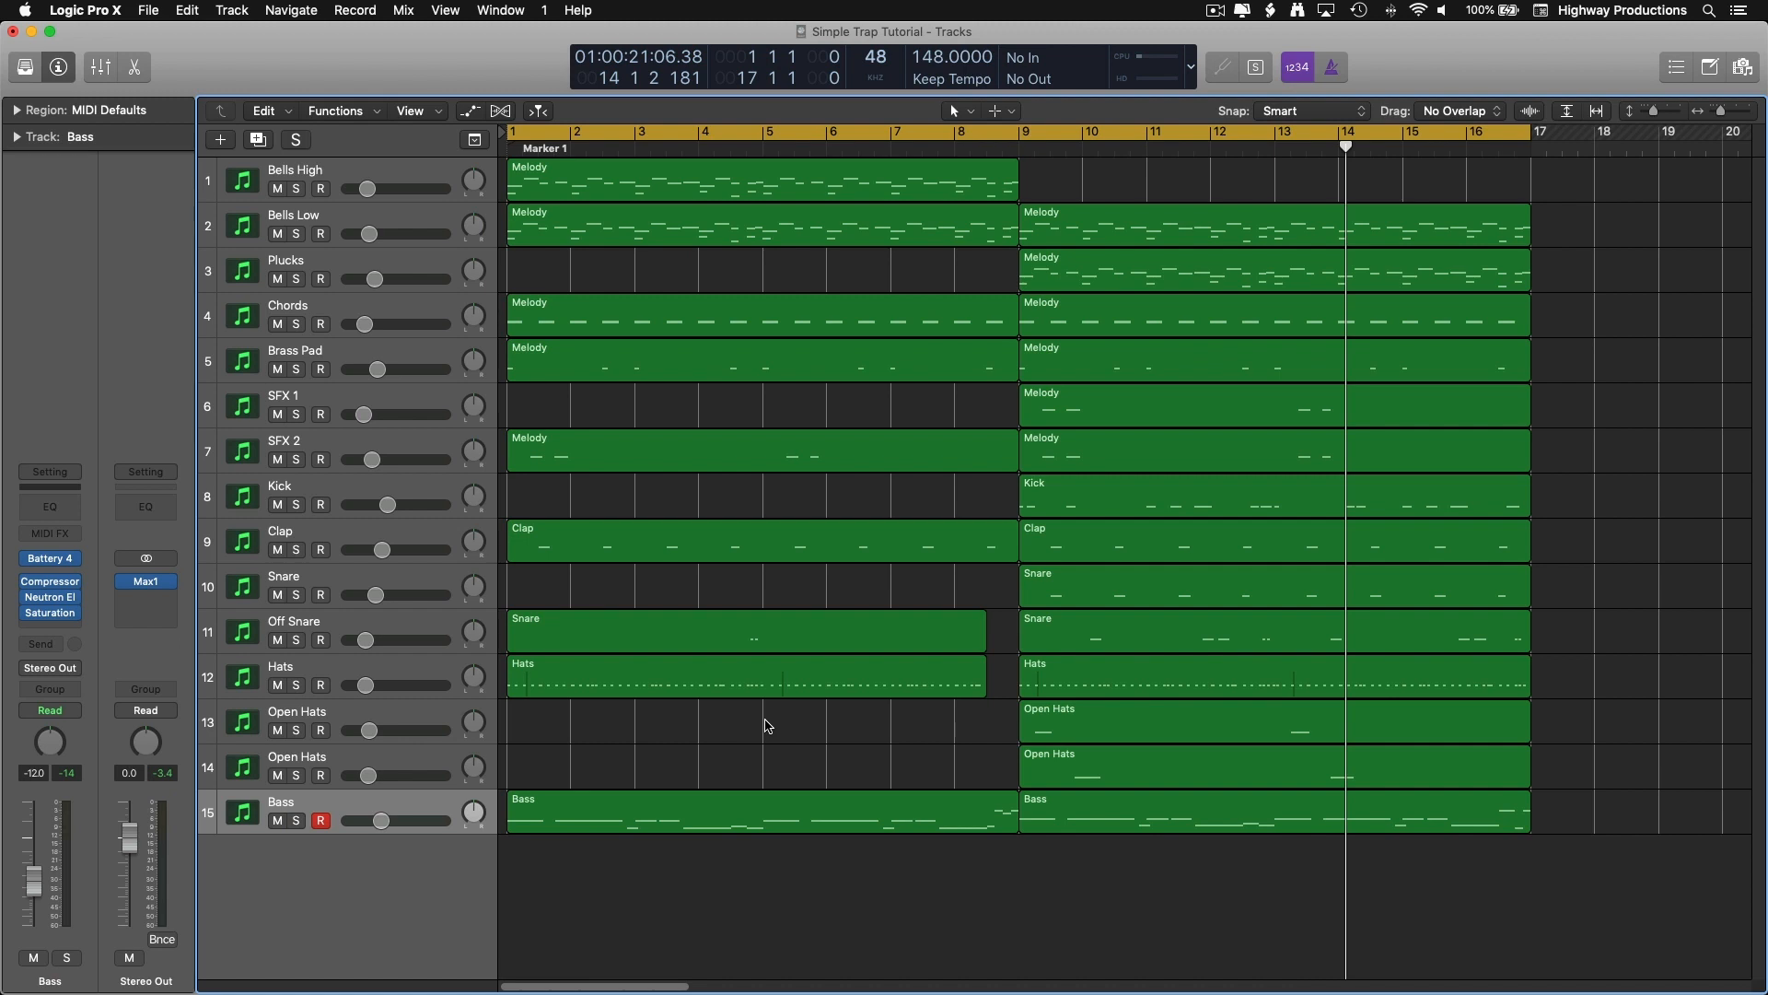
Step: Highlight the drum and bass parts by selecting the tracks from Kick through Bass, and clear the region selection
{"action": "left_click", "coordinate": [334, 496]}
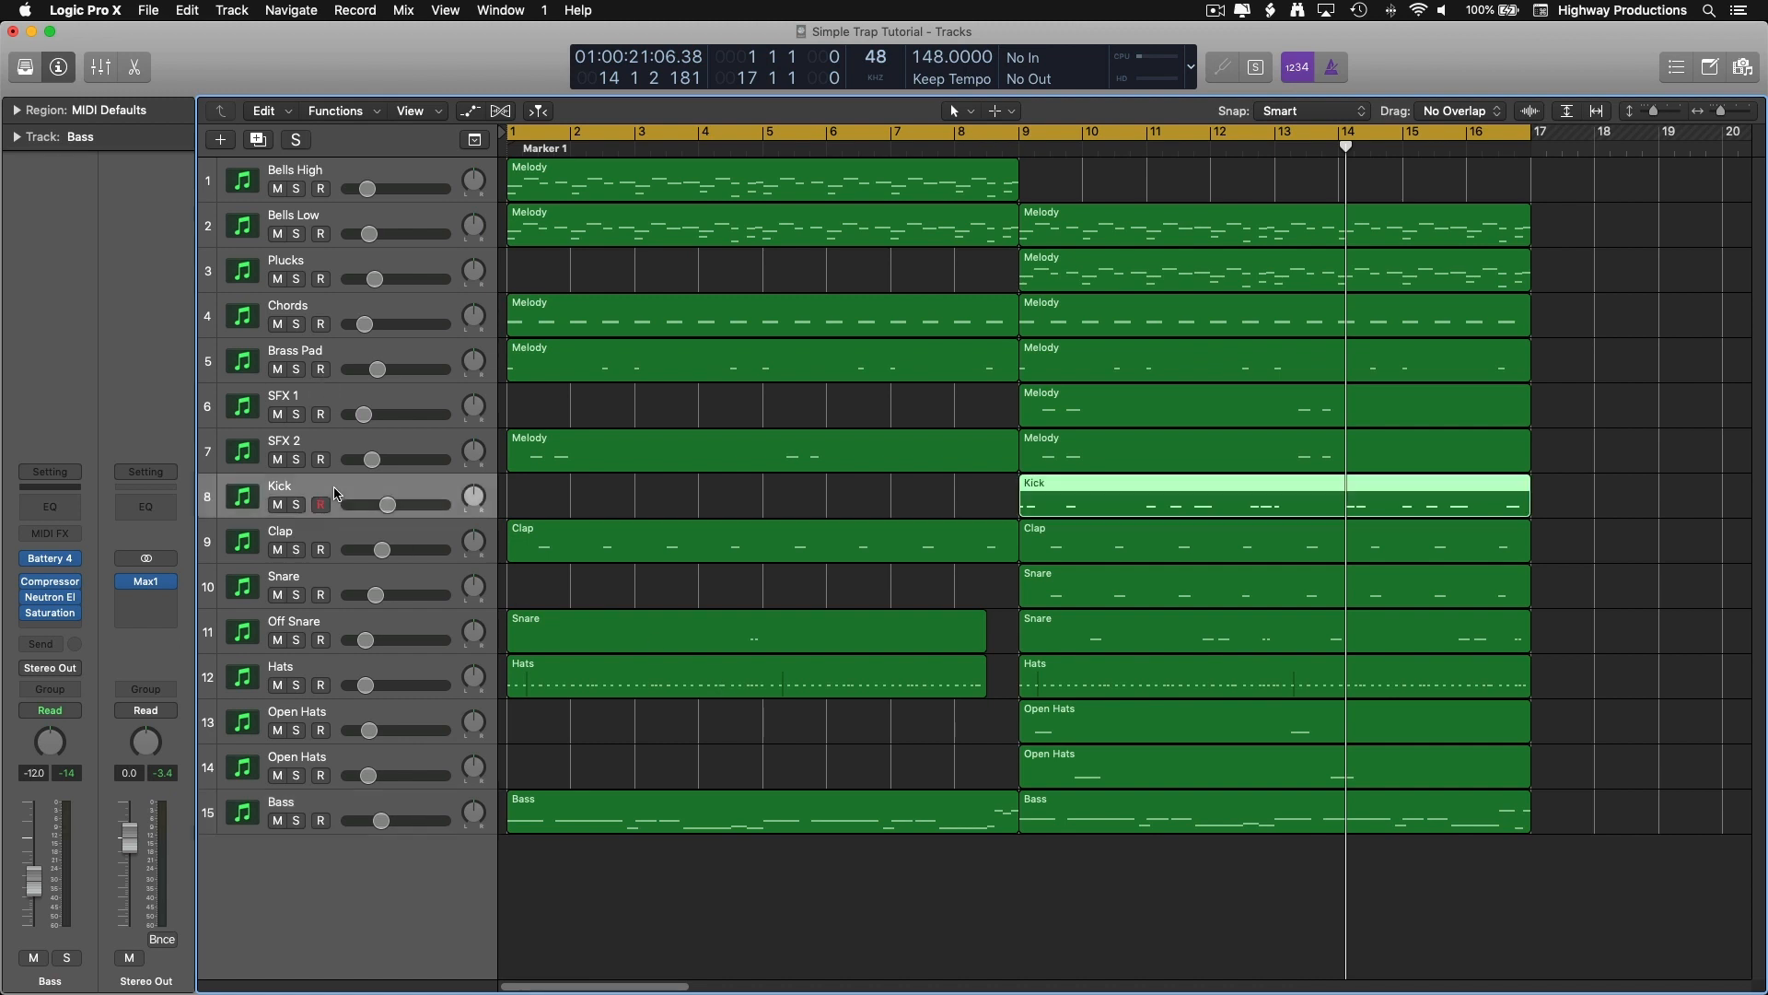
{"action": "left_click", "coordinate": [341, 810], "text": "shift"}
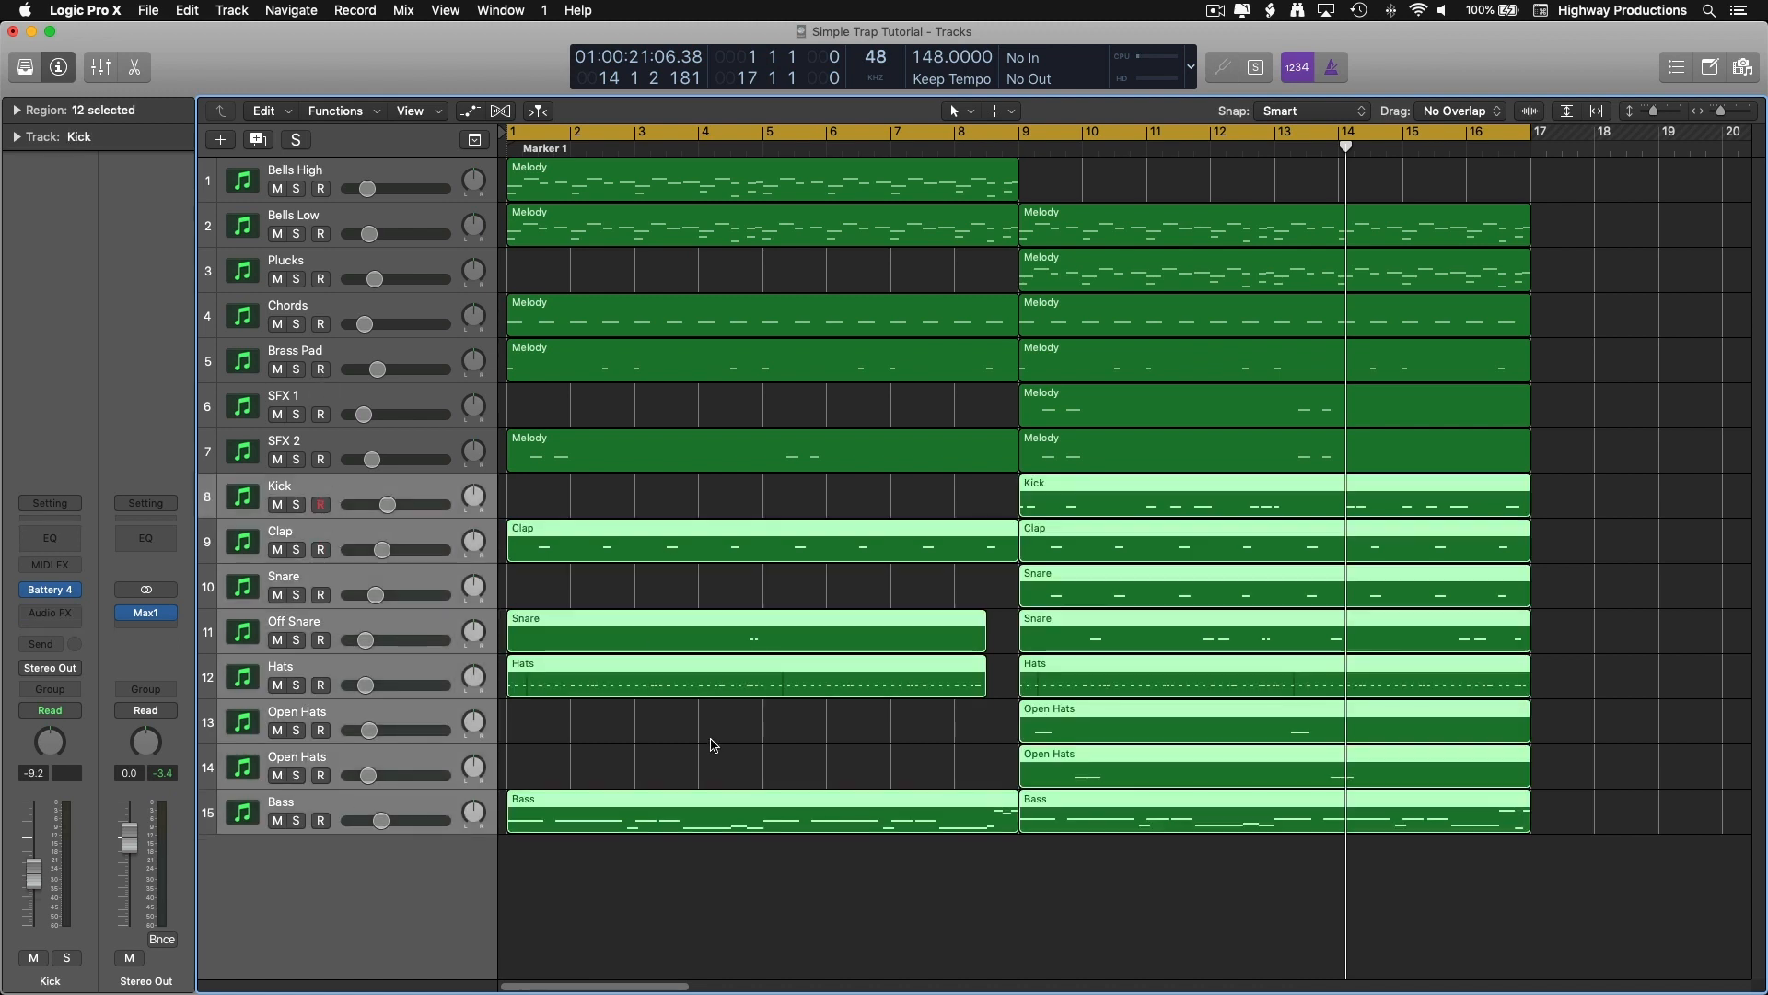
{"action": "left_click", "coordinate": [712, 744]}
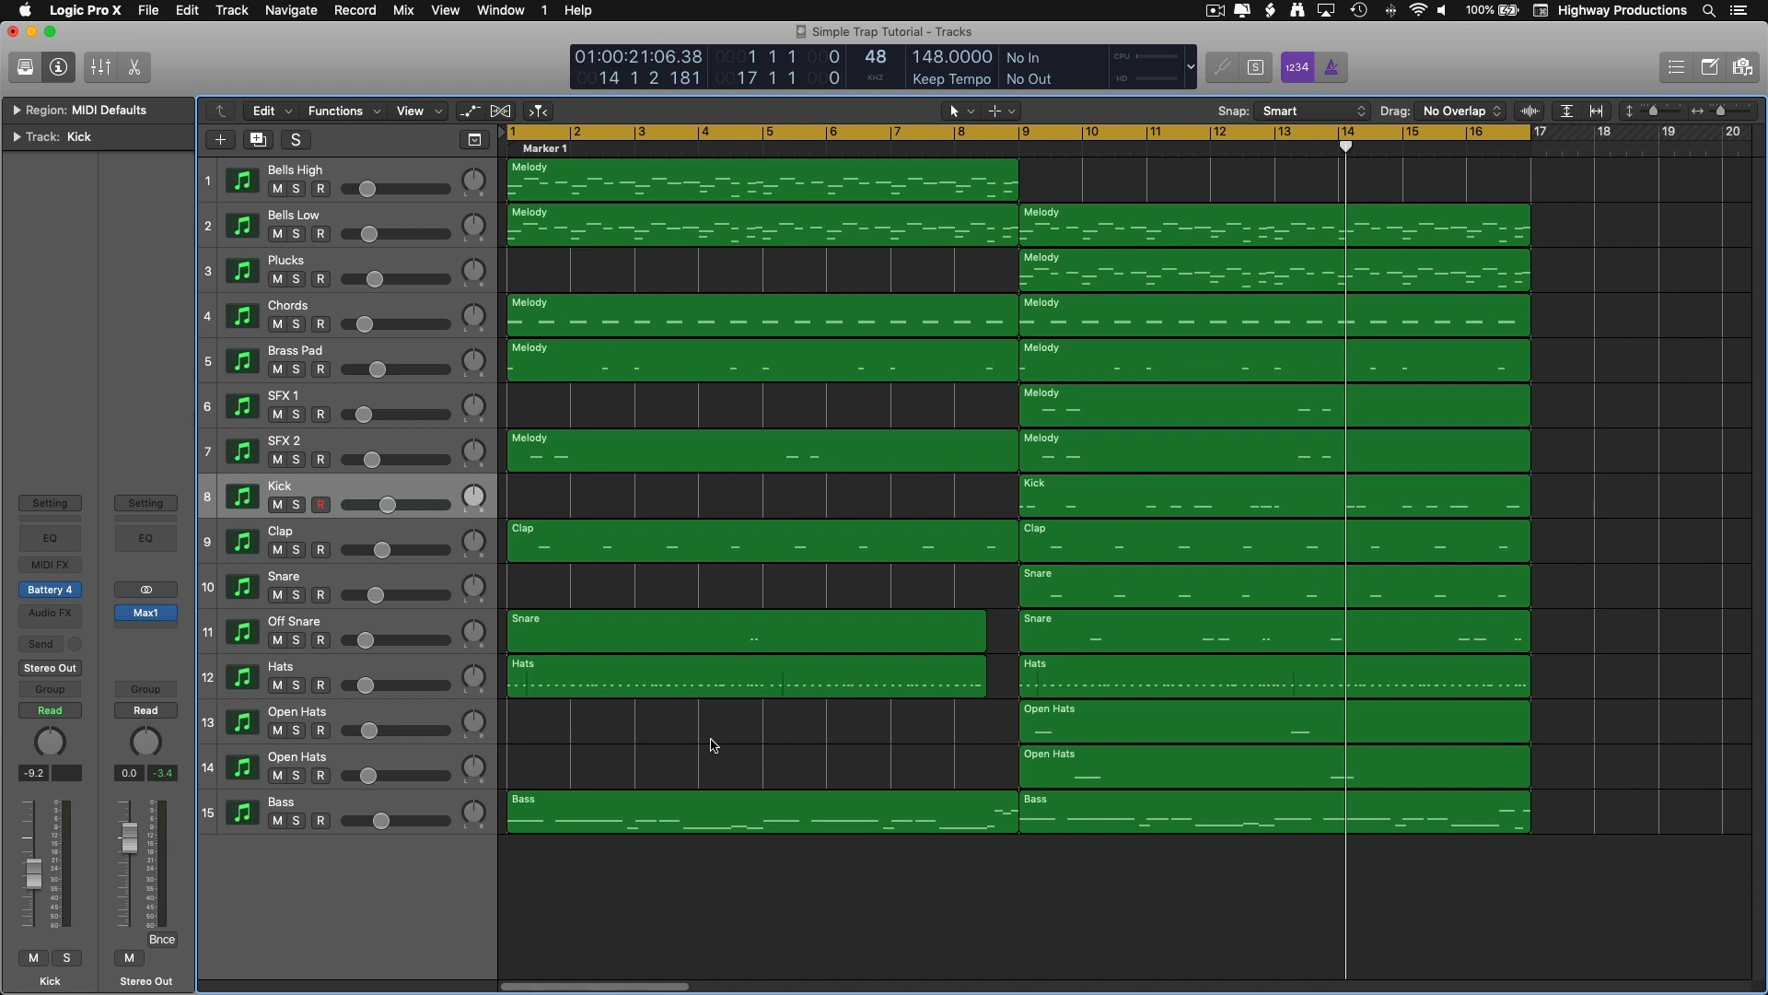
Step: Play the full arrangement from the beginning to hear all the parts together
{"action": "key", "text": "Return"}
{"action": "key", "text": "space"}
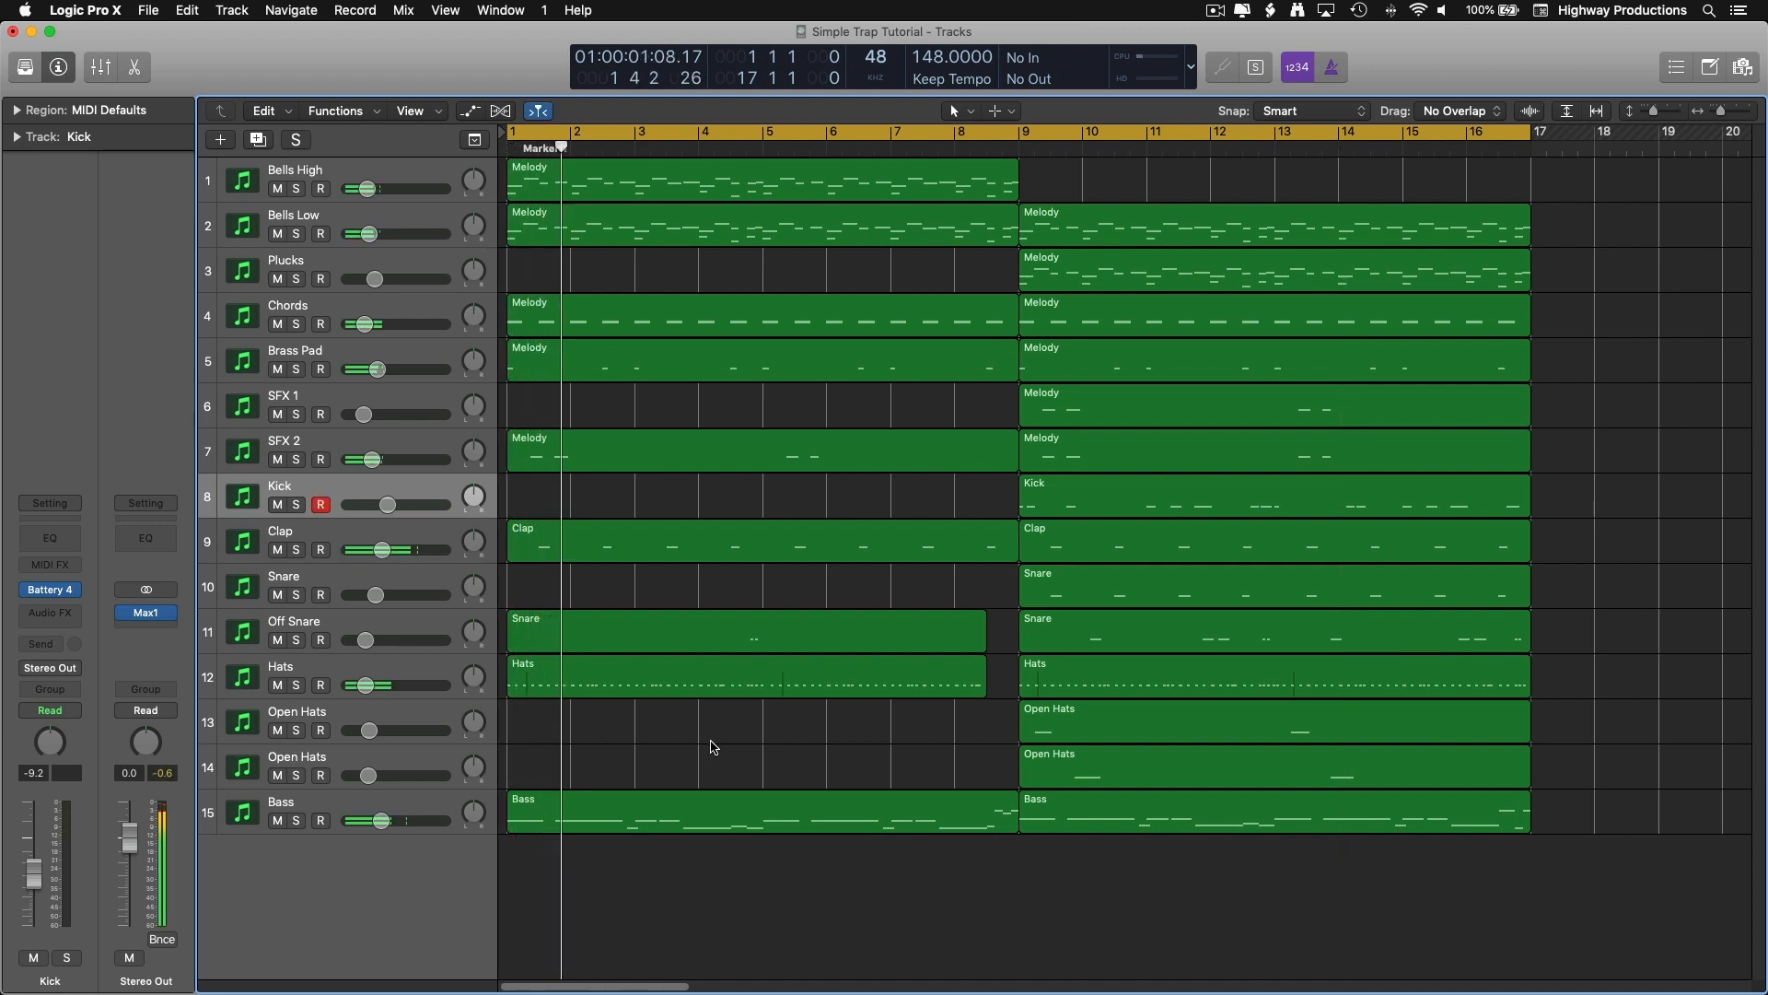